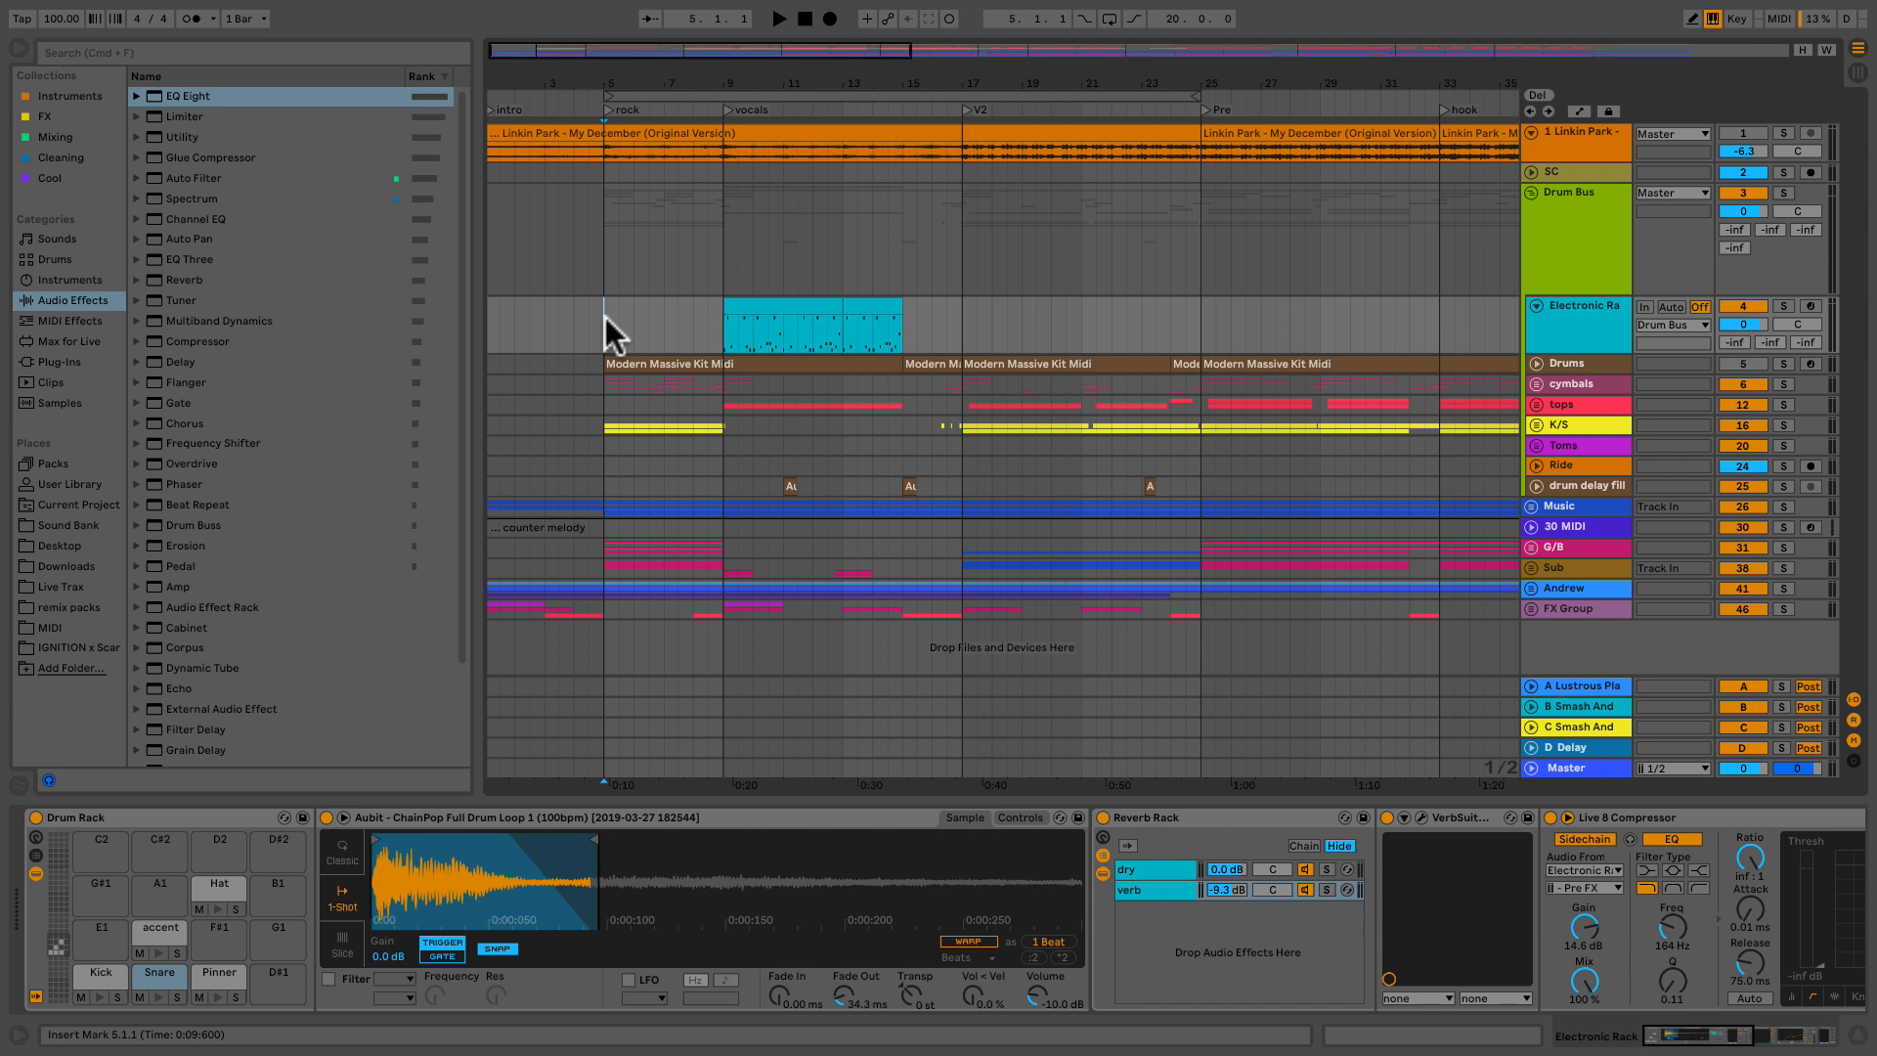
Step: Mark out the rock, vocals and V2 sections on the Electronic Rack track and play the song from bar 5
{"action": "left_click_drag", "start_coordinate": [606, 316], "coordinate": [1196, 322]}
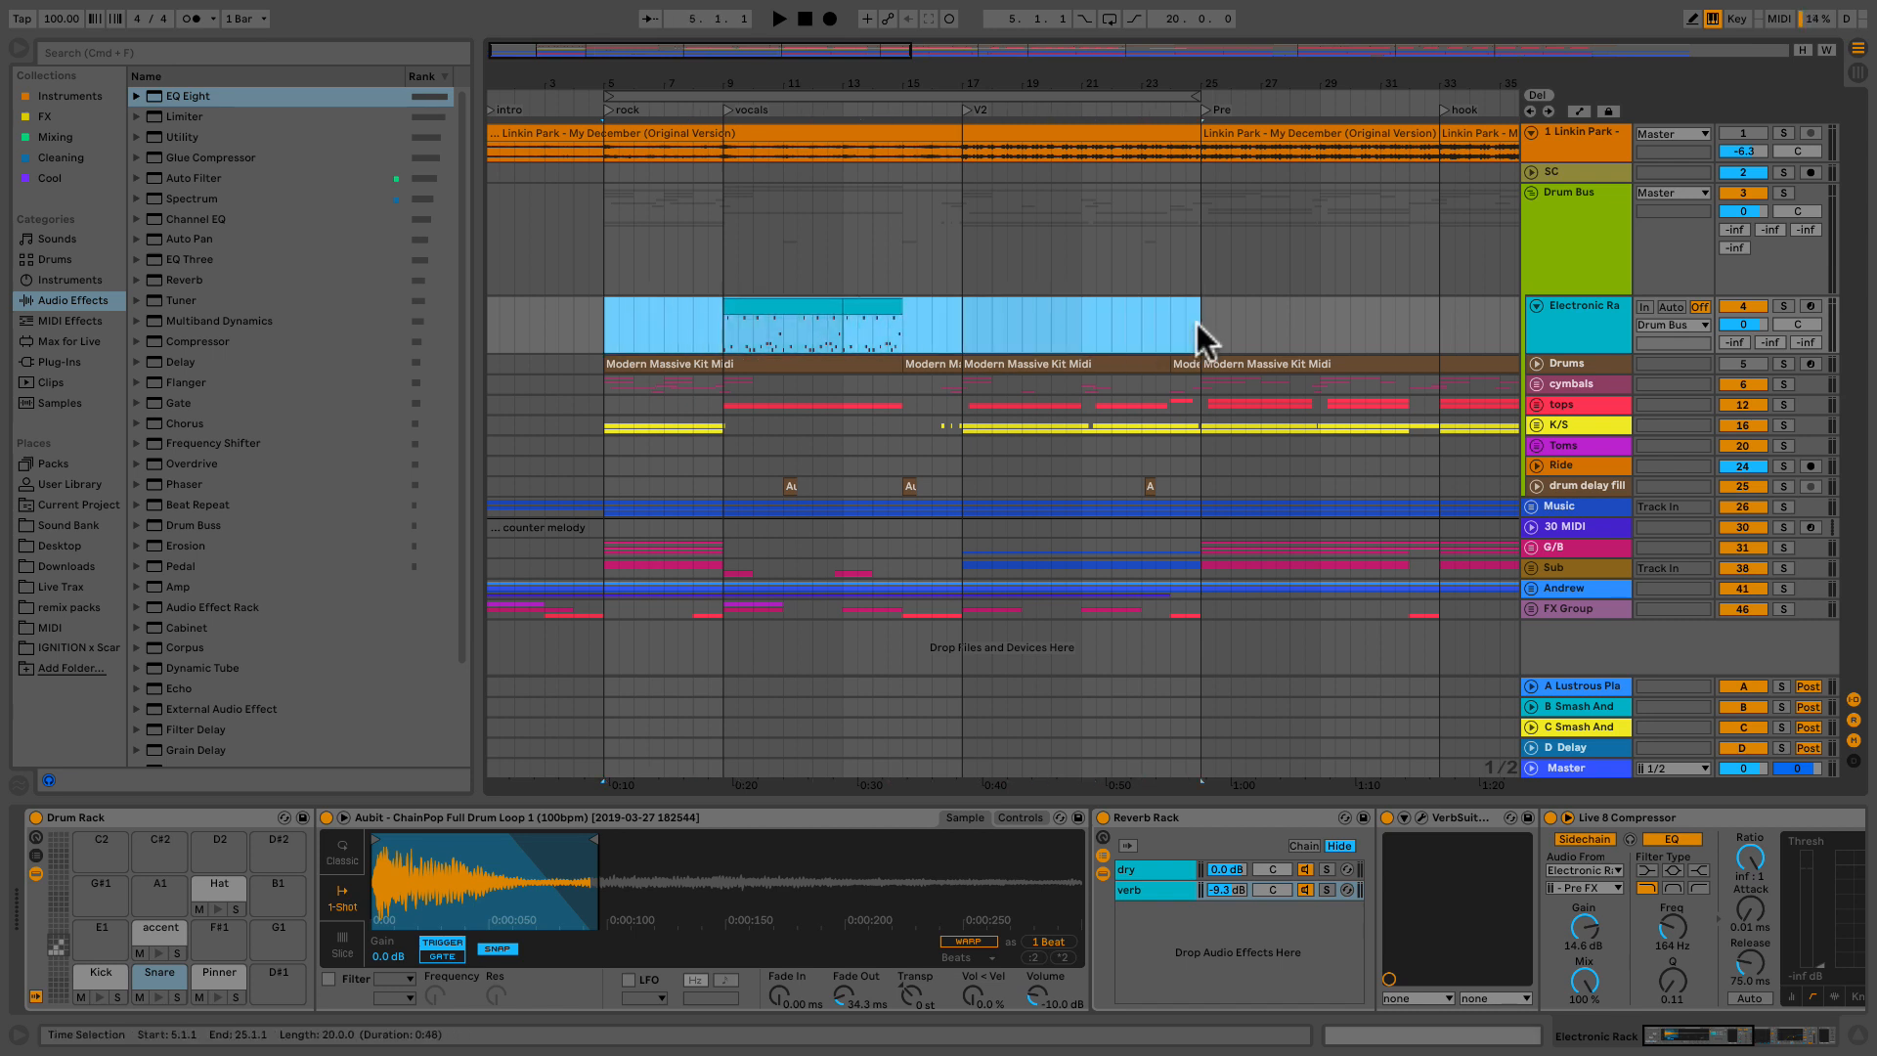
{"action": "left_click", "coordinate": [1196, 323]}
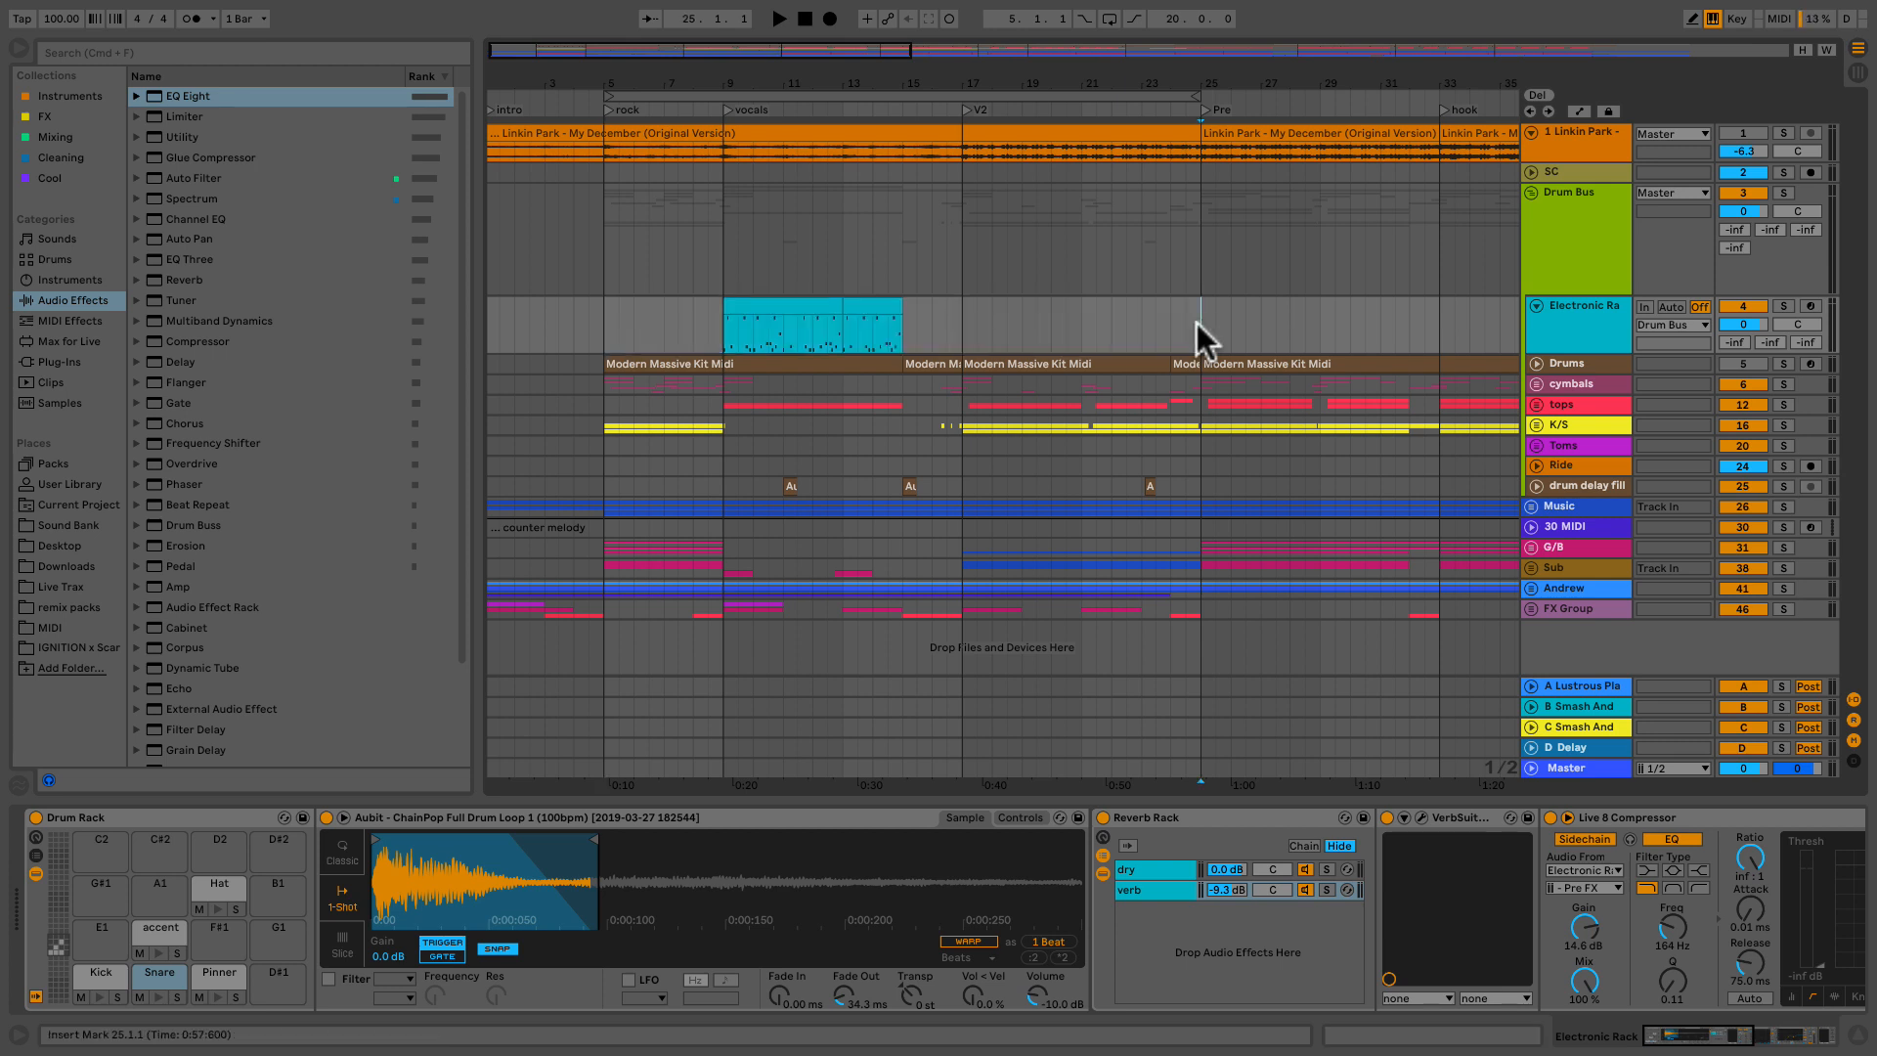
{"action": "left_click", "coordinate": [731, 327]}
{"action": "left_click_drag", "start_coordinate": [734, 327], "coordinate": [1136, 325]}
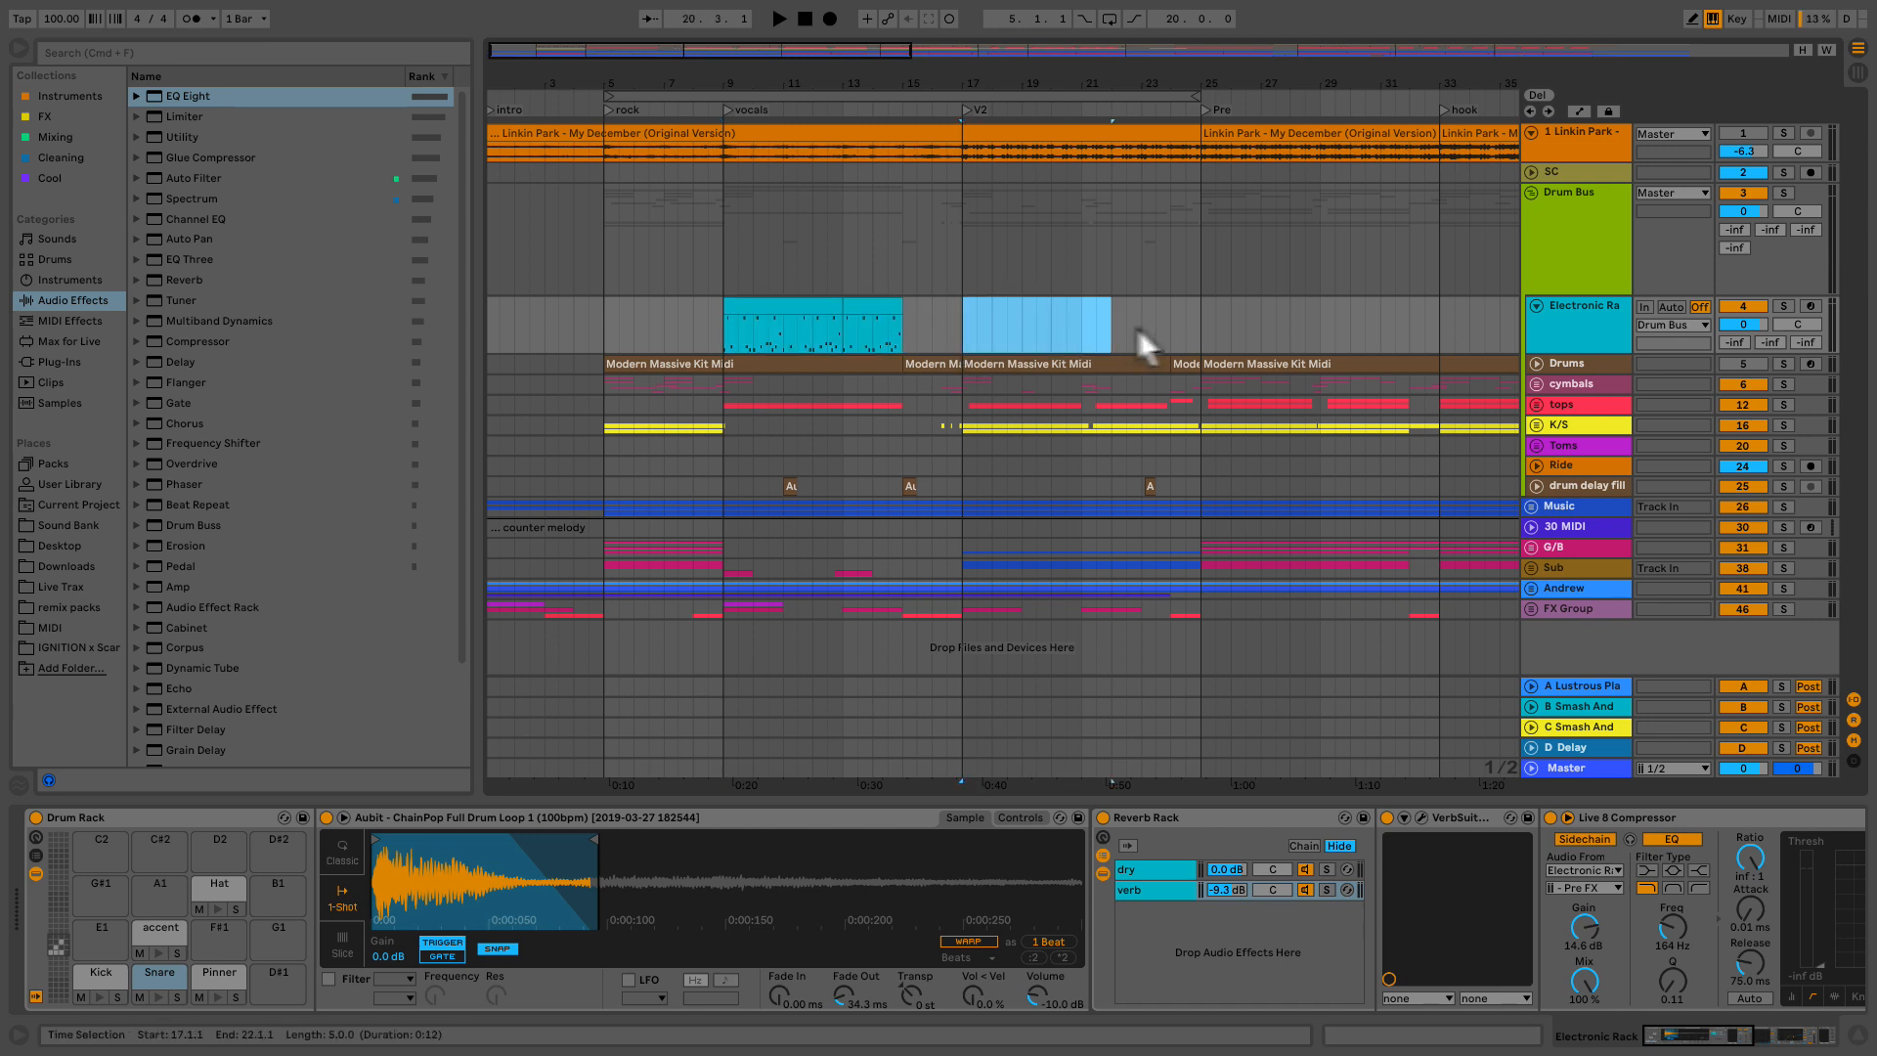
{"action": "left_click", "coordinate": [1200, 326]}
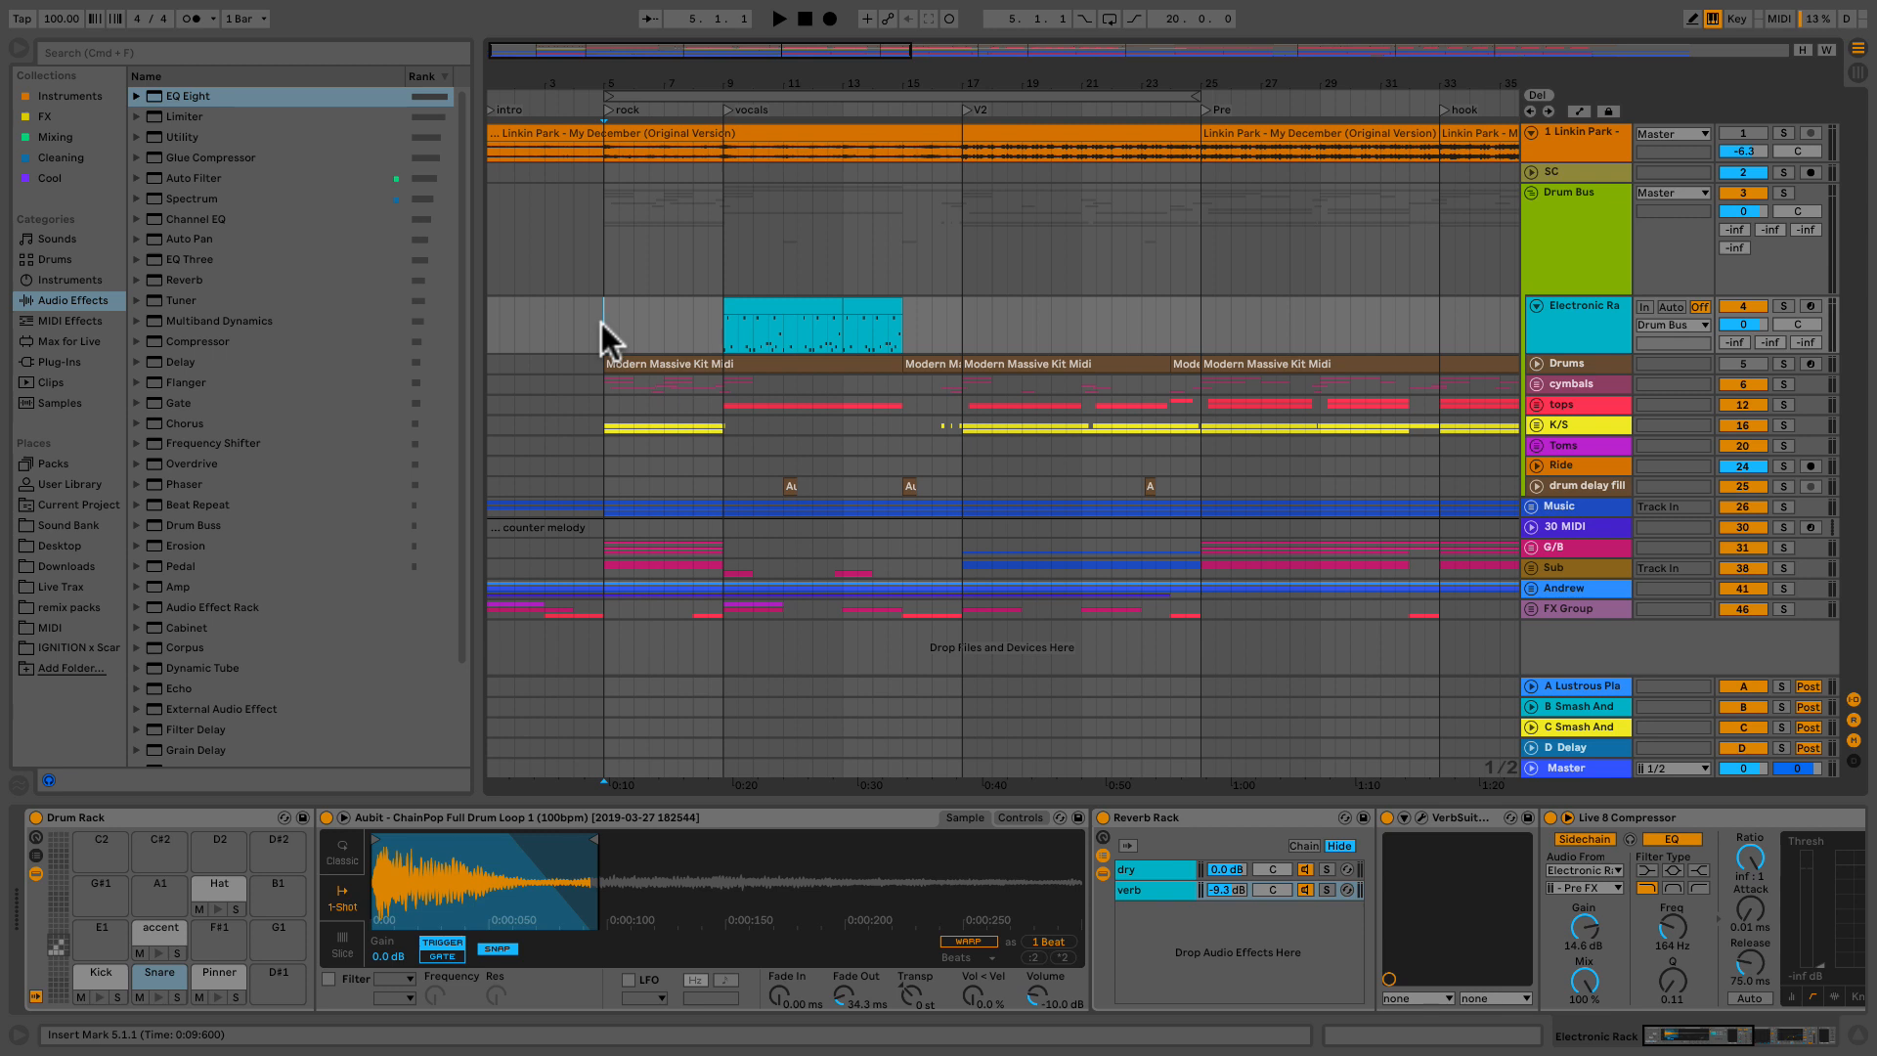
{"action": "key", "text": "space"}
Step: Open the Smash And Grab plug-in on the Drum Rack's Kick pad and solo the Electronic Rack track for playback
{"action": "left_click", "coordinate": [104, 974]}
{"action": "left_click", "coordinate": [1135, 818]}
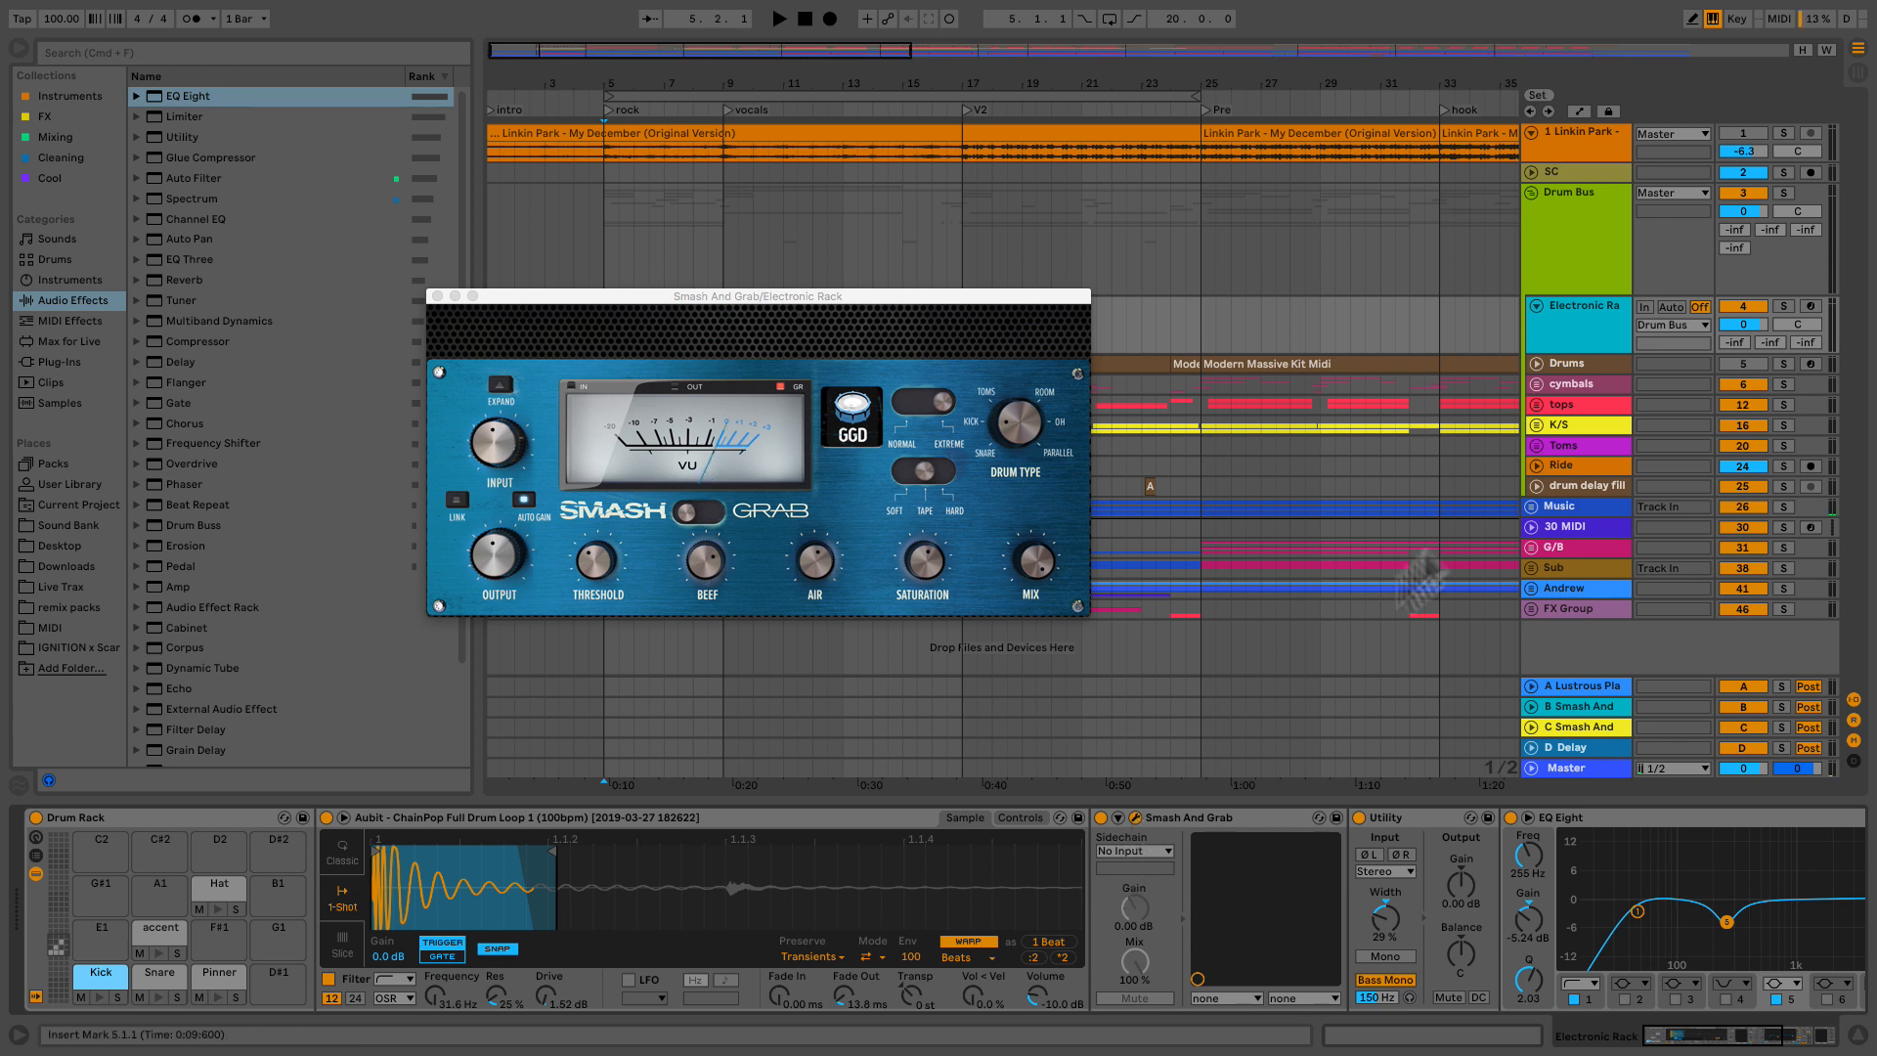
{"action": "key", "text": "space"}
{"action": "key", "text": "space"}
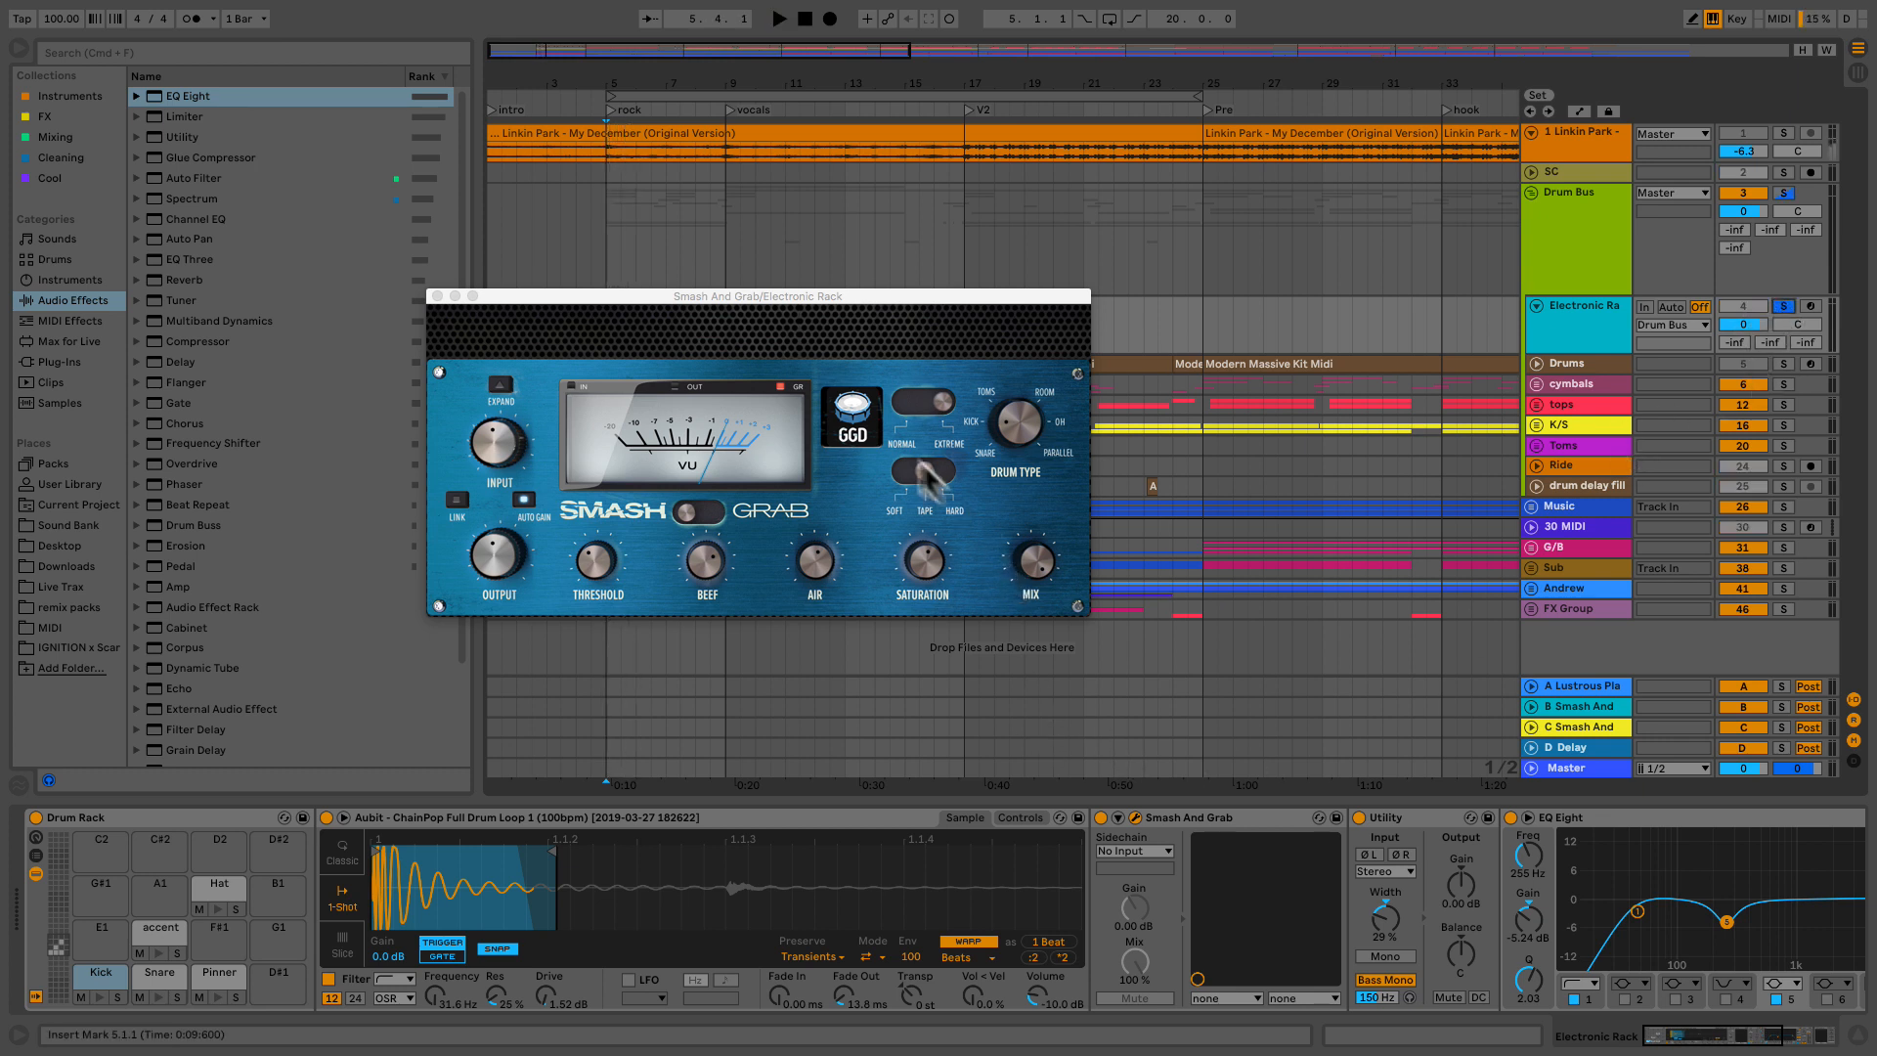
Step: Play from the vocals marker with the Kick pad soloed and compare it with Smash And Grab bypassed and enabled
{"action": "left_click", "coordinate": [729, 110]}
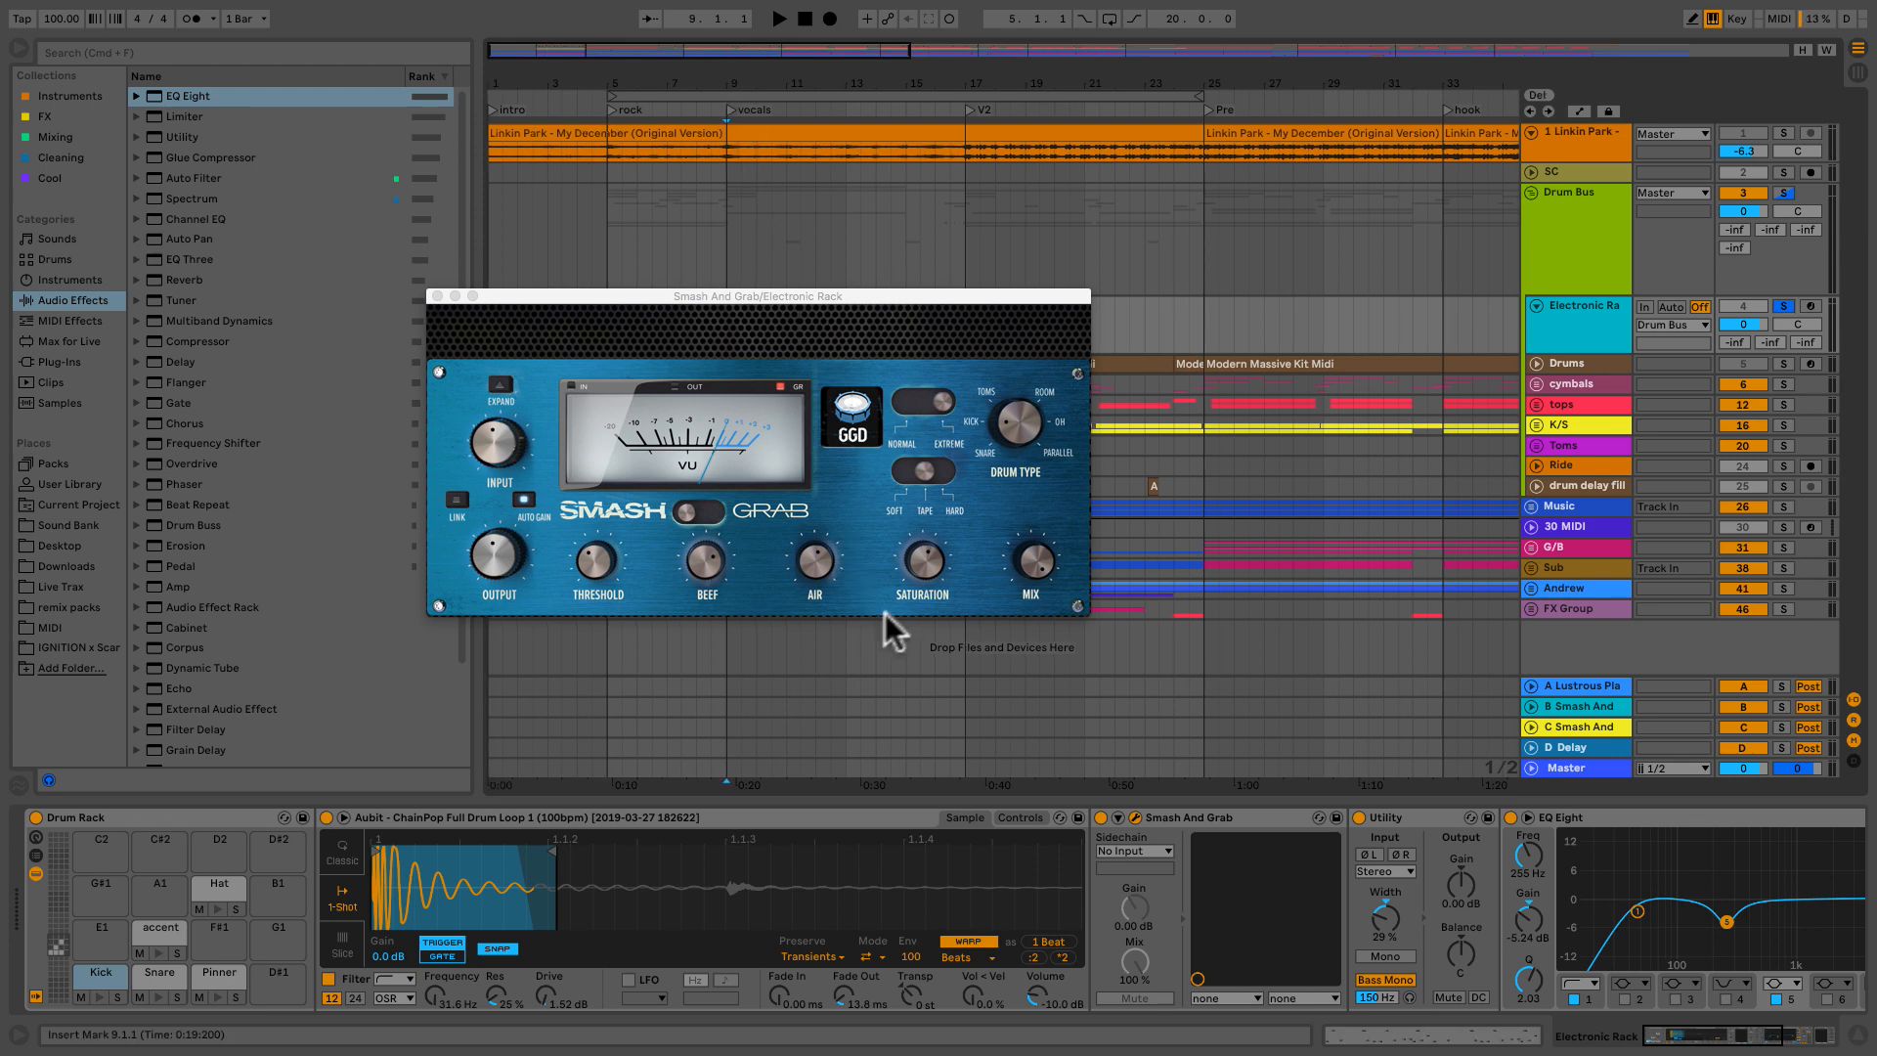
{"action": "left_click", "coordinate": [101, 997]}
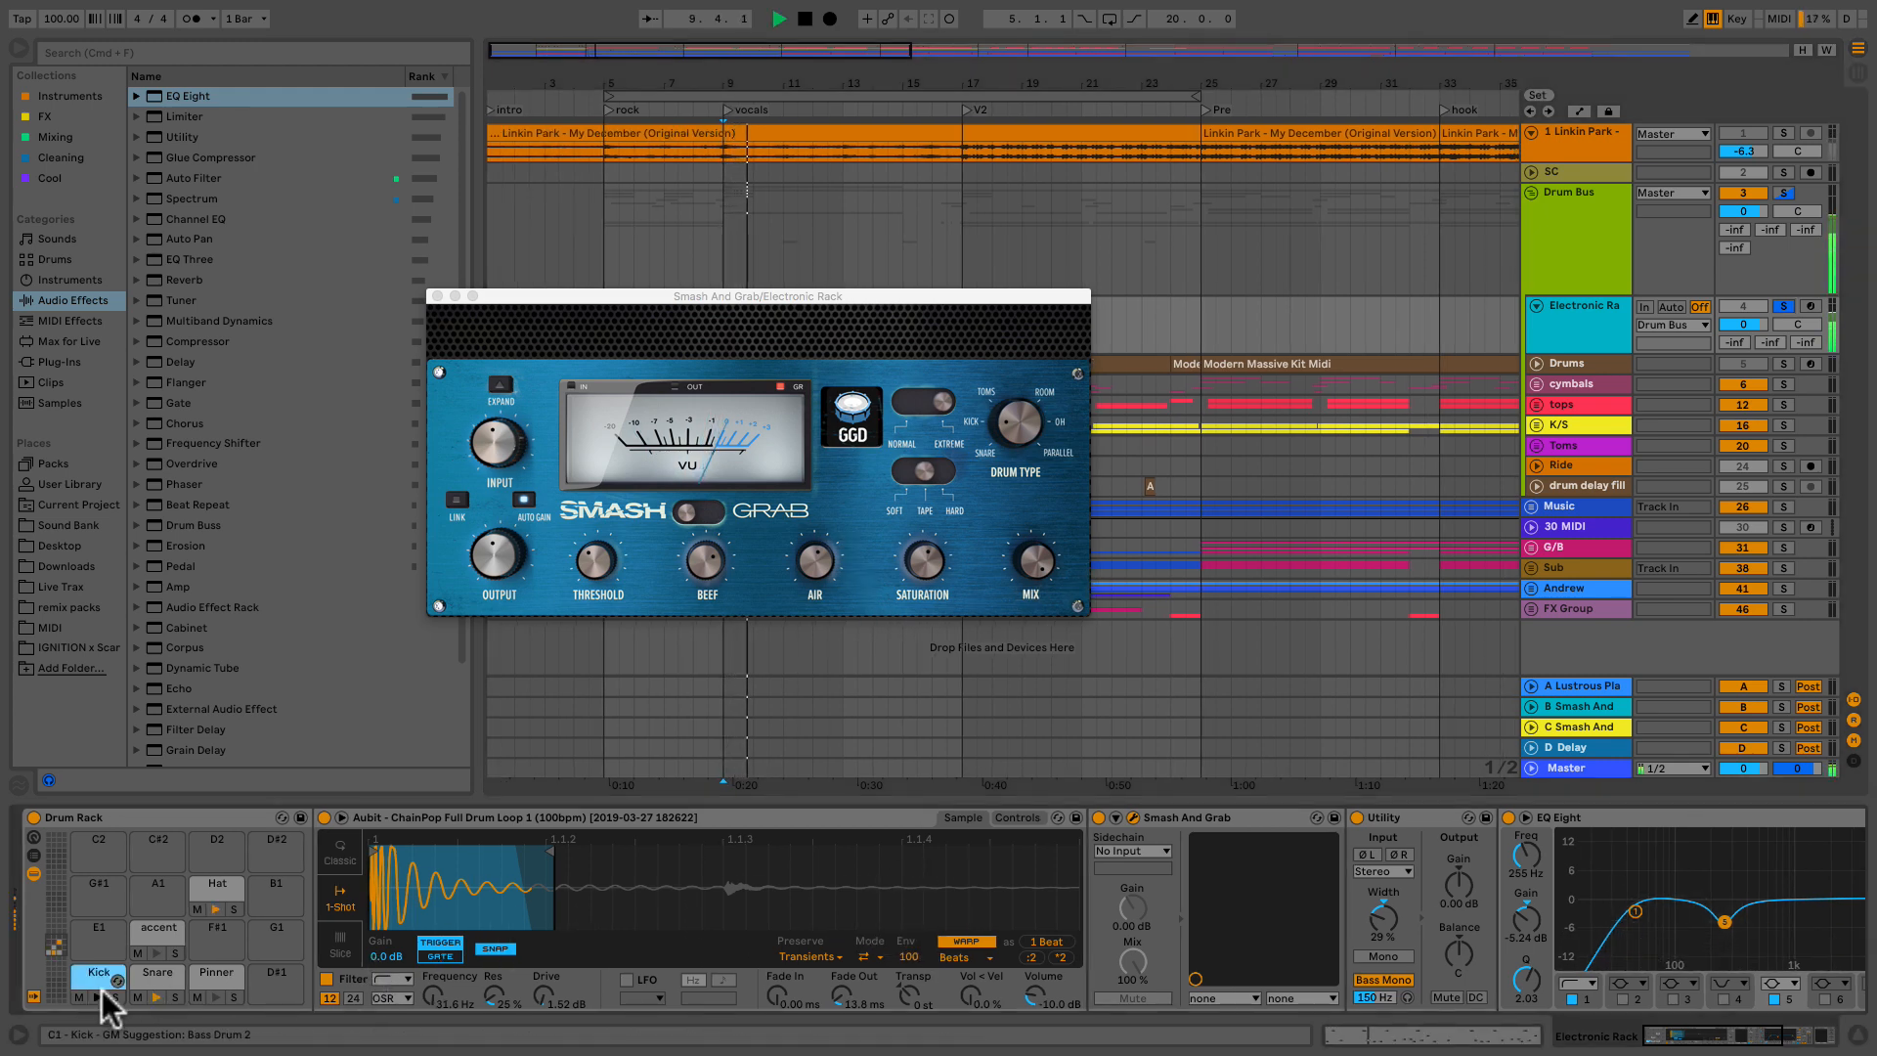
{"action": "left_click", "coordinate": [116, 997]}
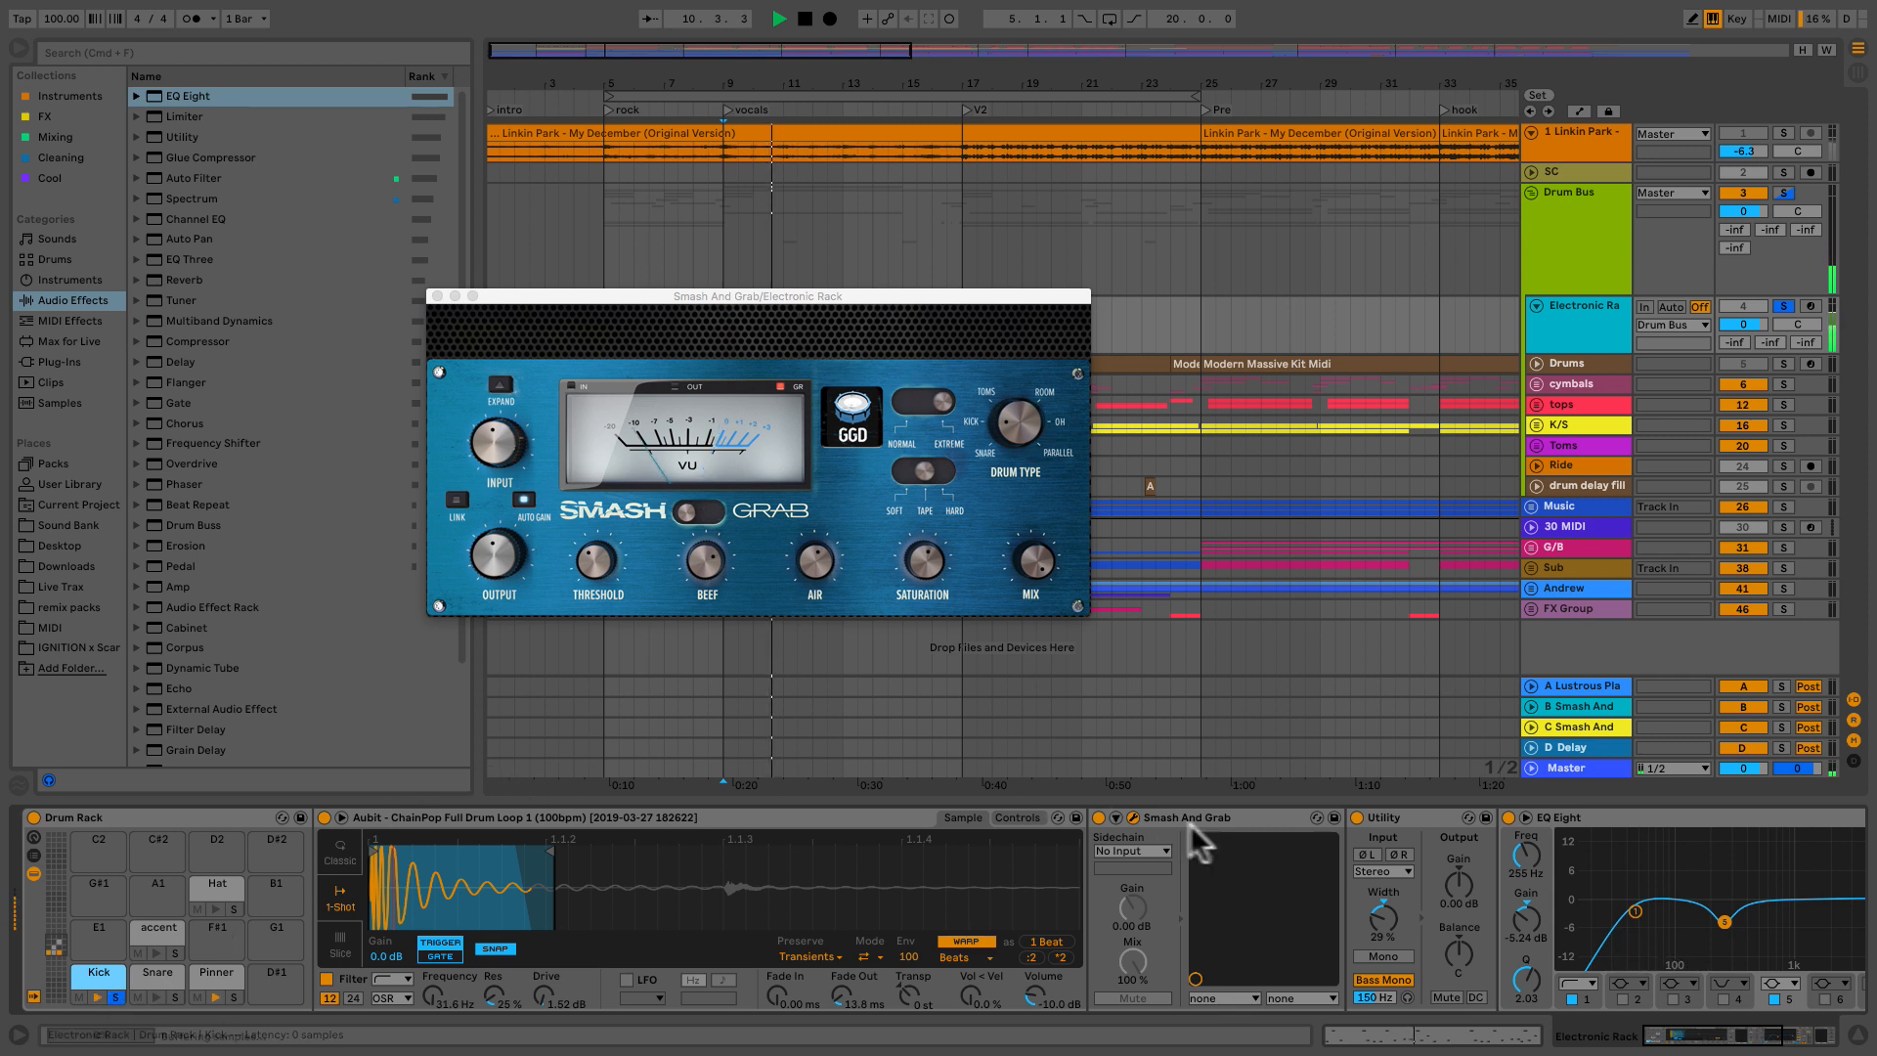
{"action": "left_click", "coordinate": [1099, 818]}
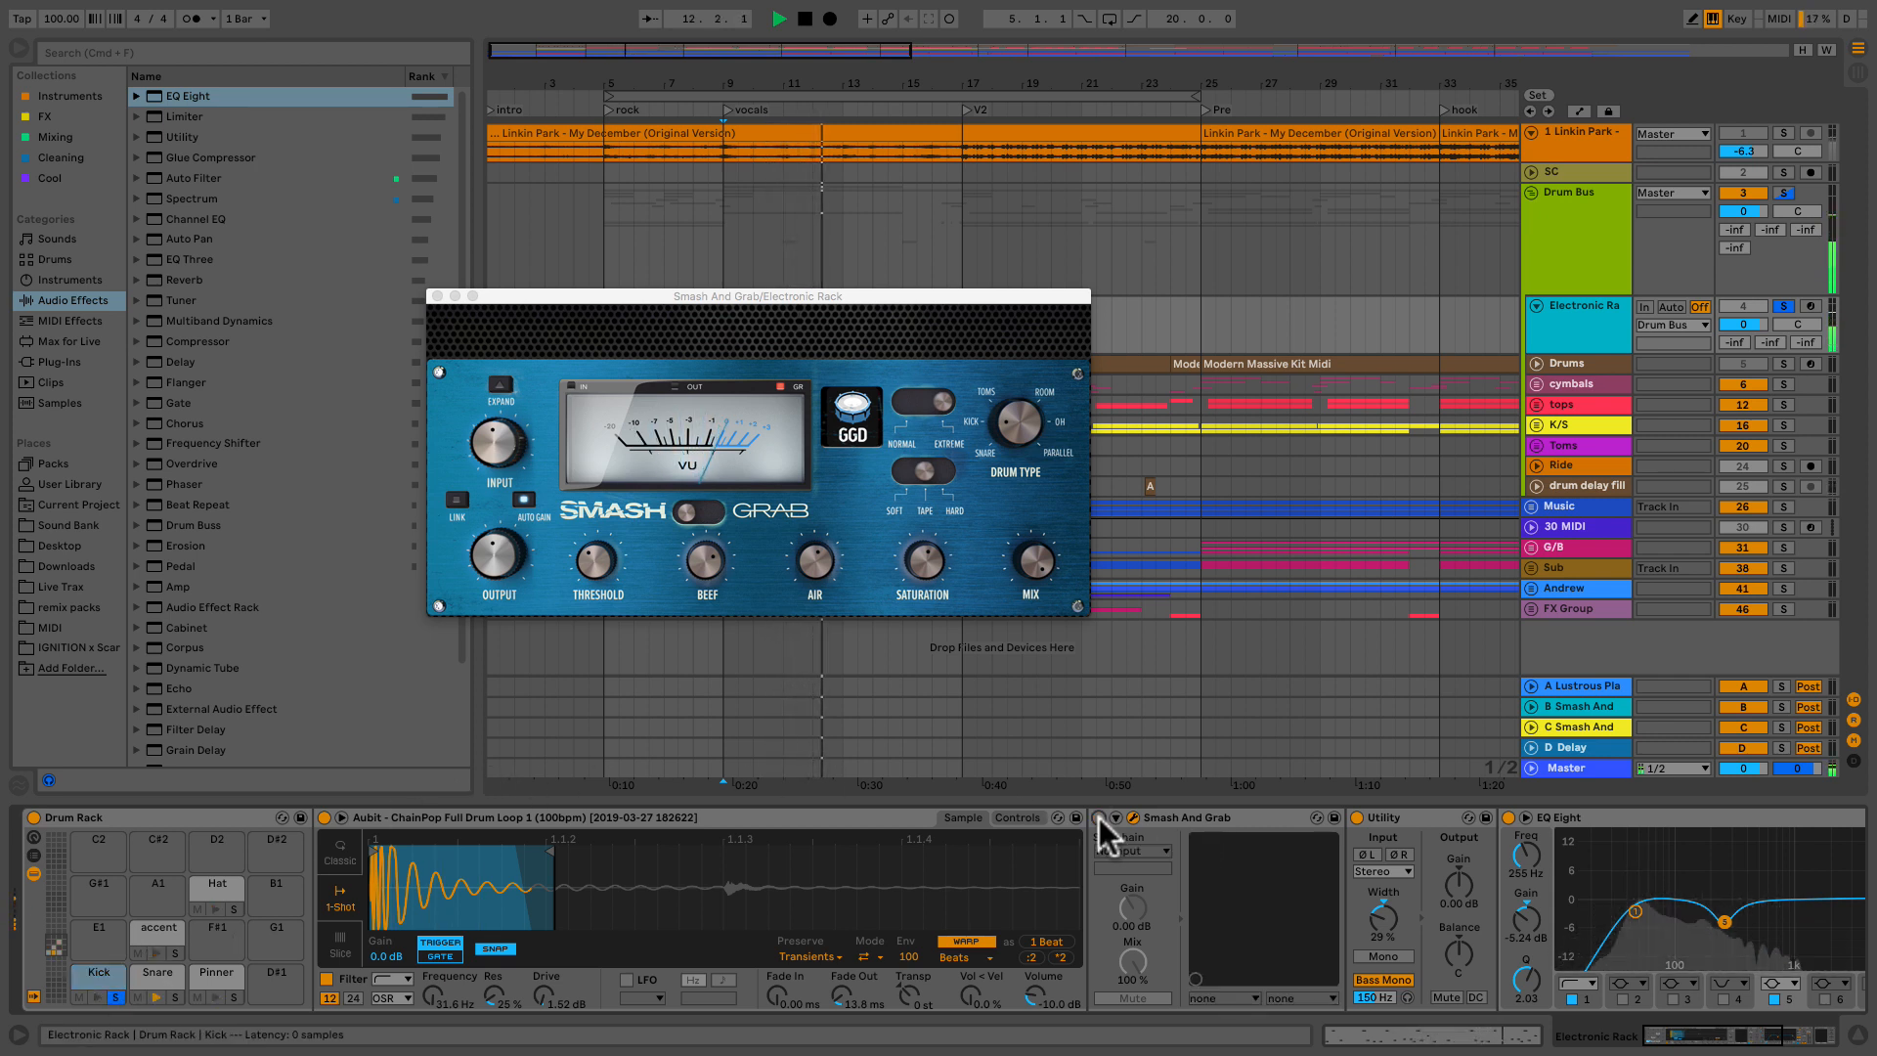
{"action": "left_click", "coordinate": [1099, 817]}
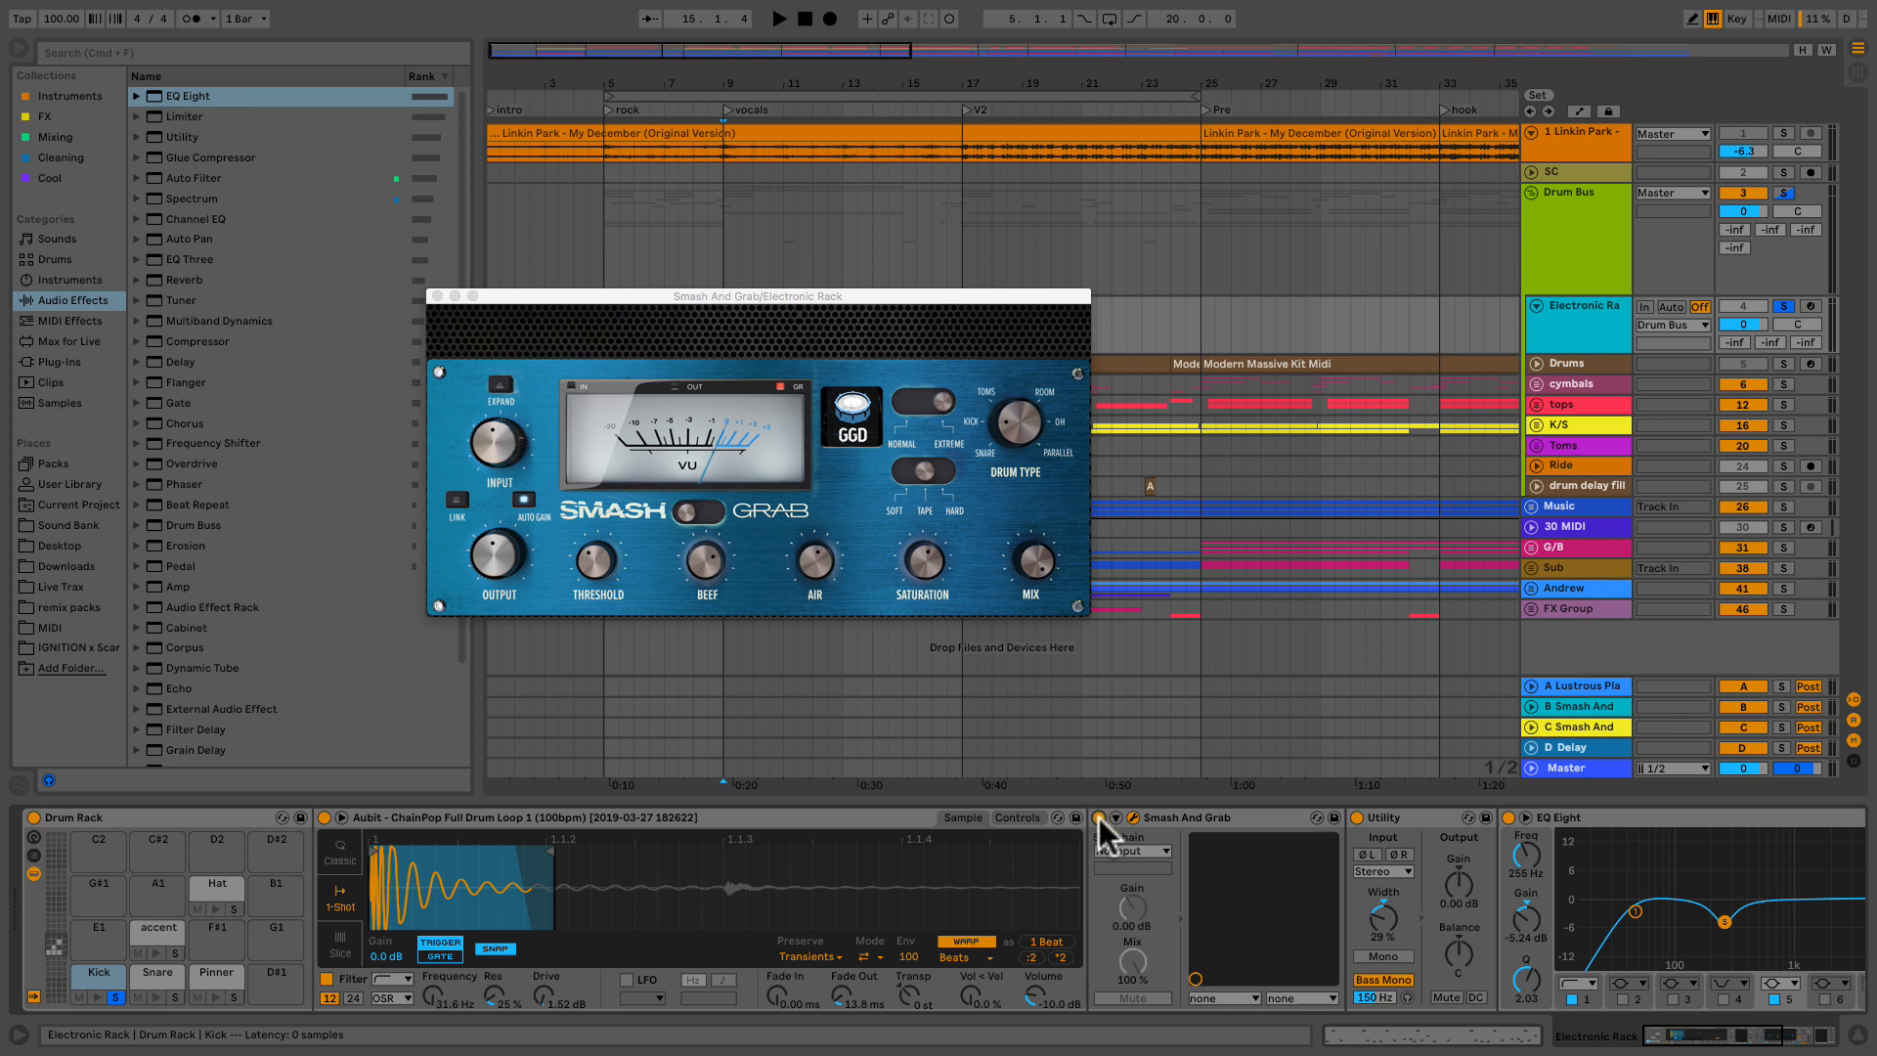
Step: Audition the kick again while trying out the Beef and Air controls in Smash And Grab
{"action": "key", "text": "space"}
{"action": "mouse_move", "coordinate": [698, 556]}
{"action": "left_mouse_down"}
{"action": "mouse_move", "coordinate": [698, 660]}
{"action": "mouse_move", "coordinate": [700, 559]}
{"action": "left_mouse_up"}
{"action": "left_click_drag", "start_coordinate": [817, 554], "coordinate": [790, 479]}
{"action": "key", "text": "space"}
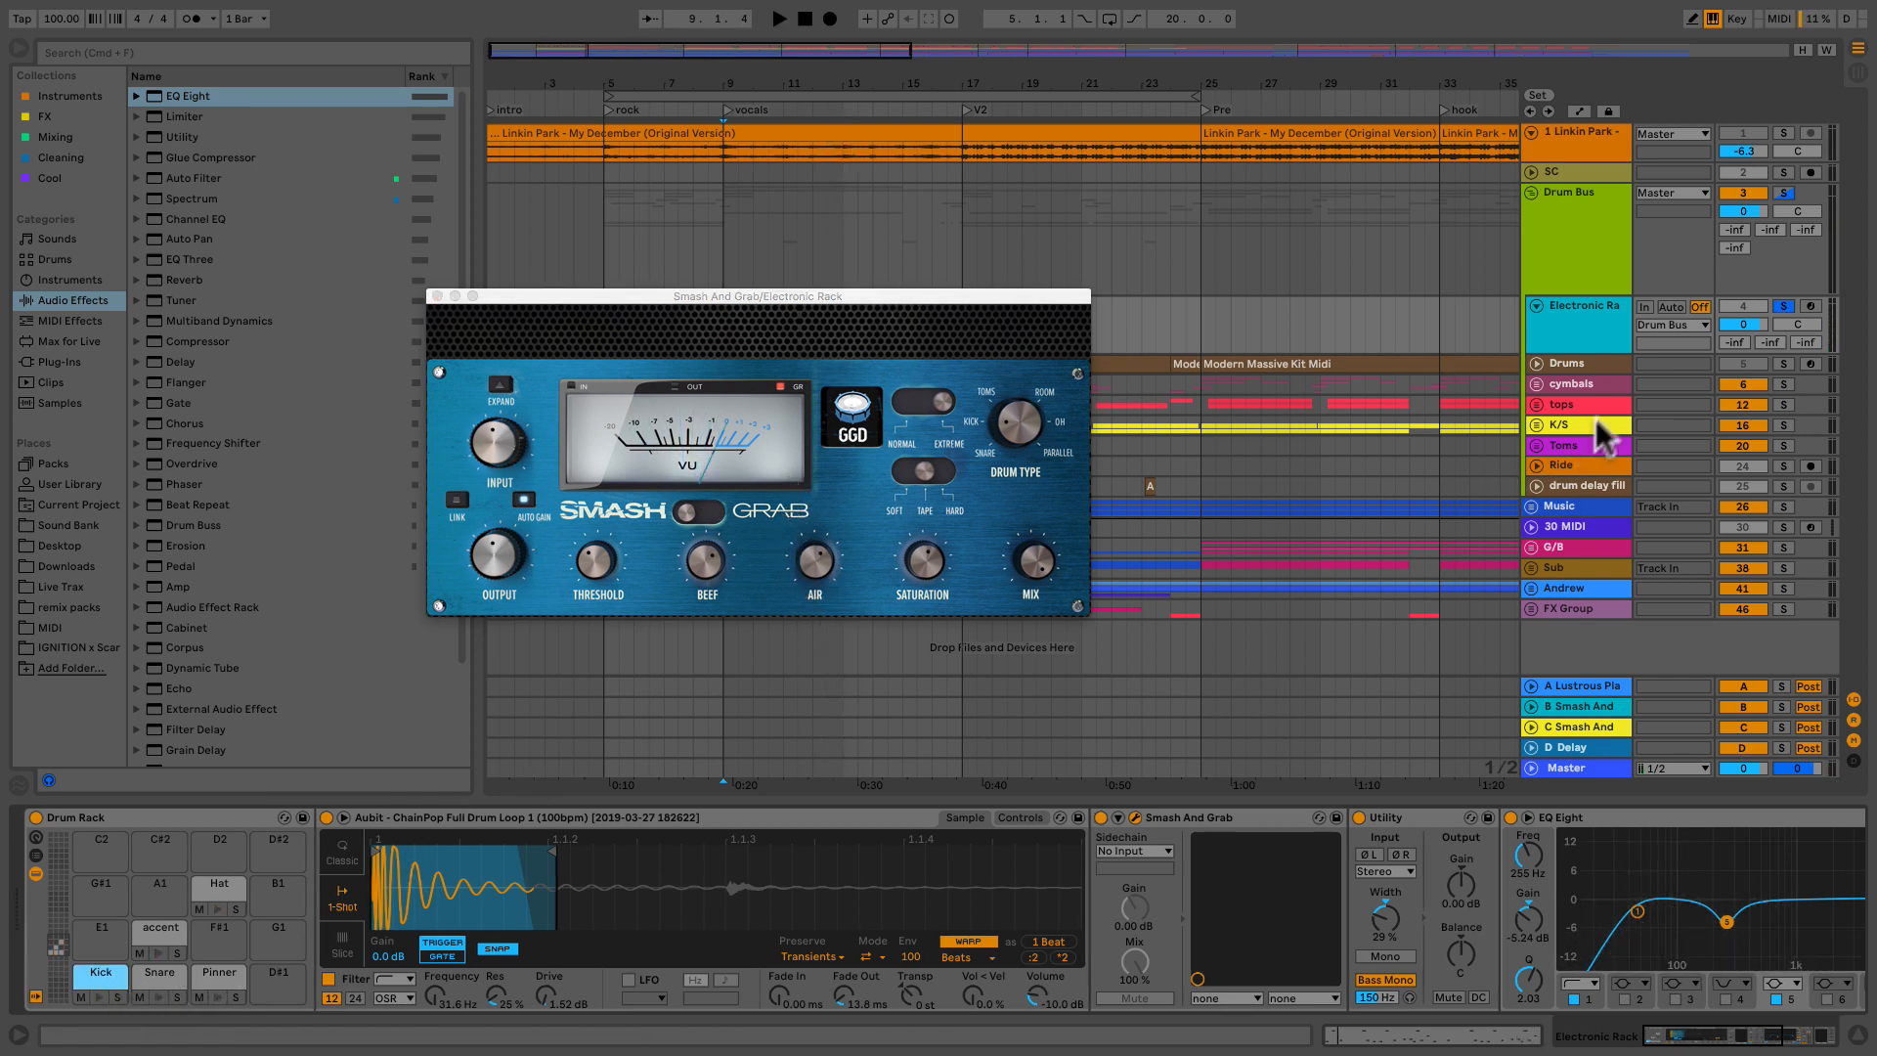
Step: Unfold the K/S group and inspect the Trigger 2 plug-in on the Modern Mass Kick track
{"action": "left_click", "coordinate": [1570, 362]}
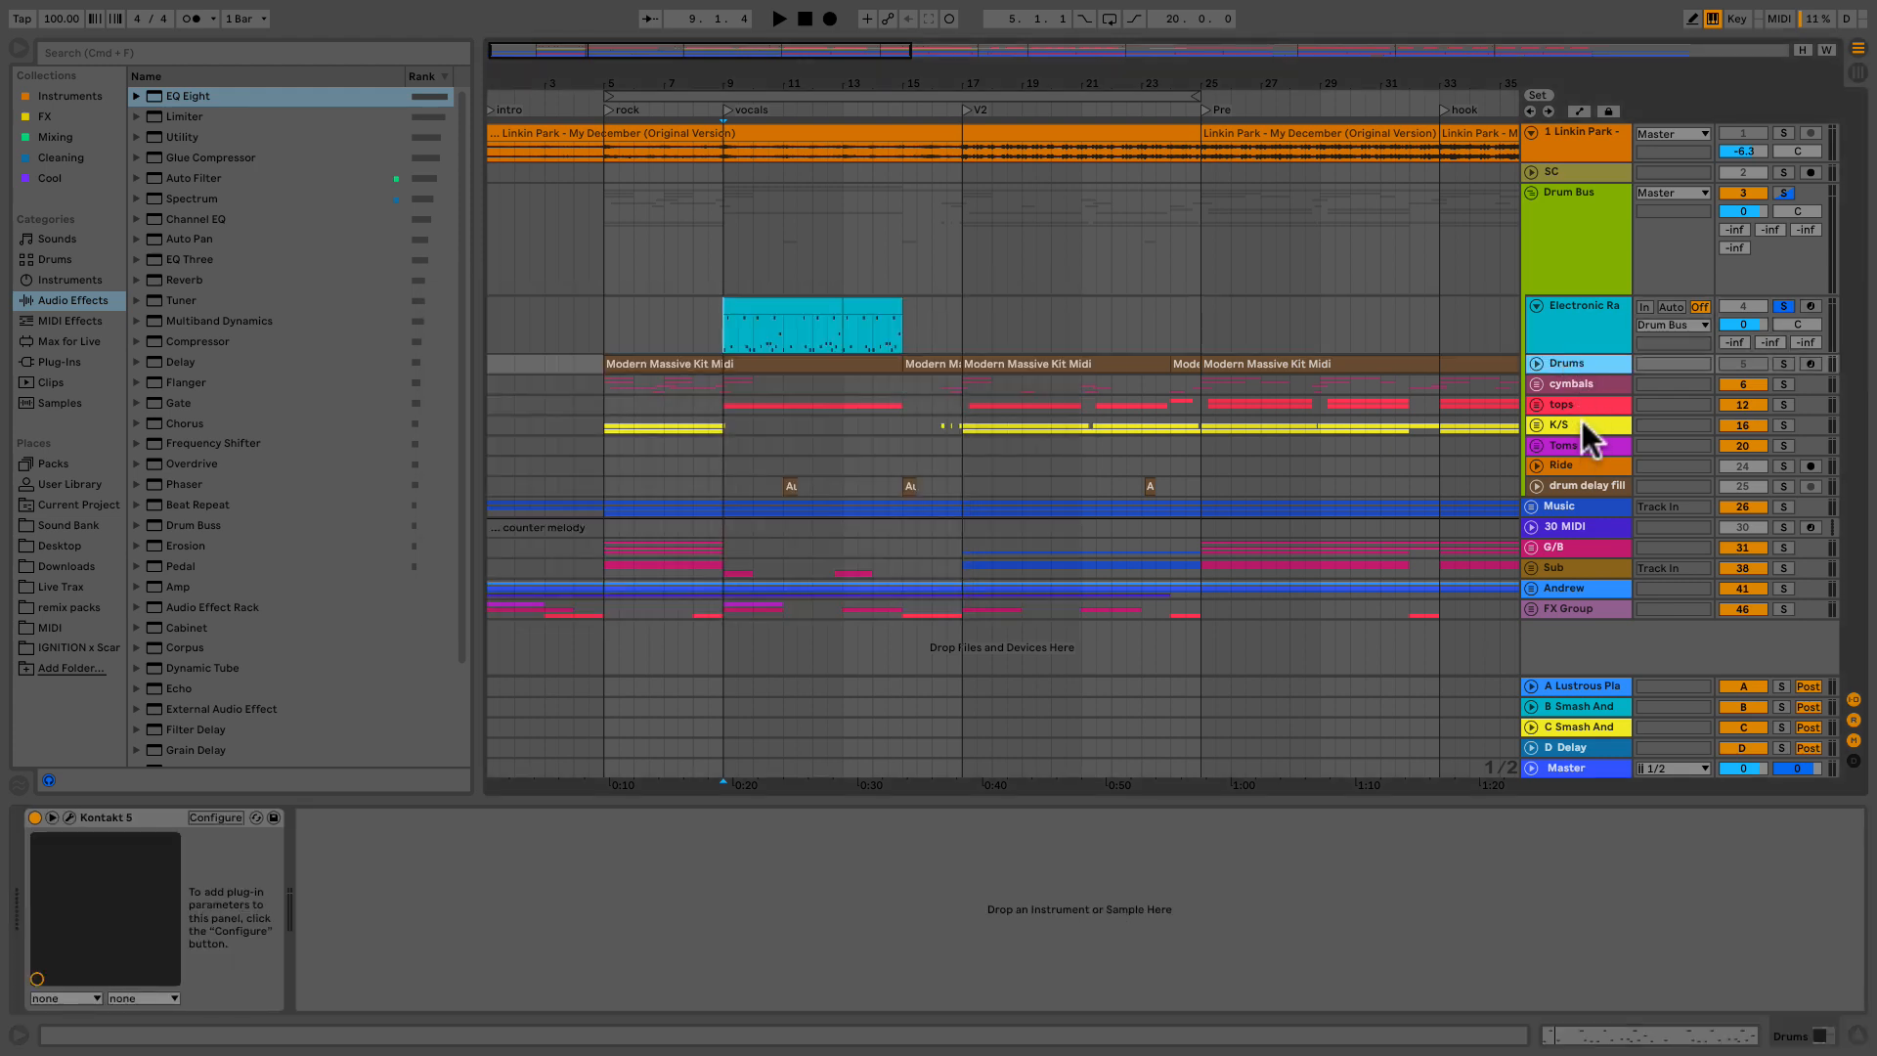
{"action": "left_click", "coordinate": [1585, 437]}
{"action": "left_click", "coordinate": [1537, 425]}
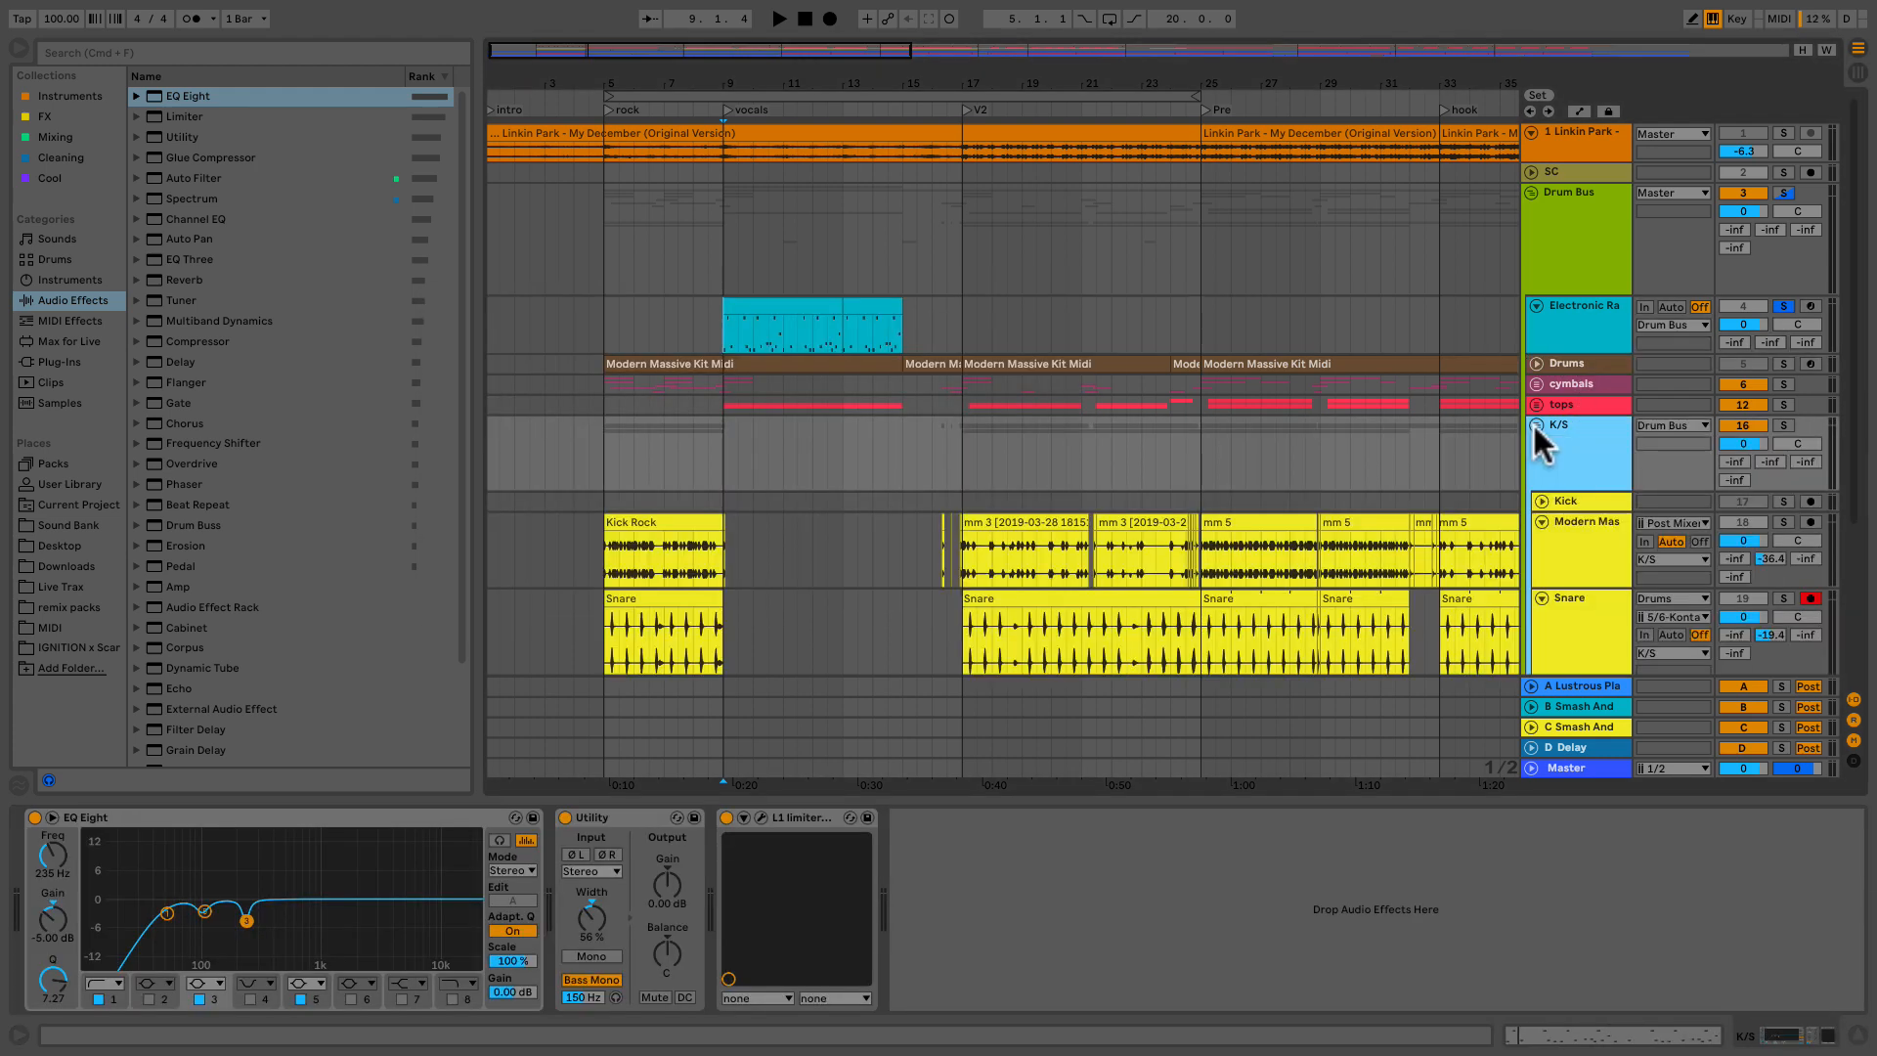
{"action": "left_click", "coordinate": [1576, 562]}
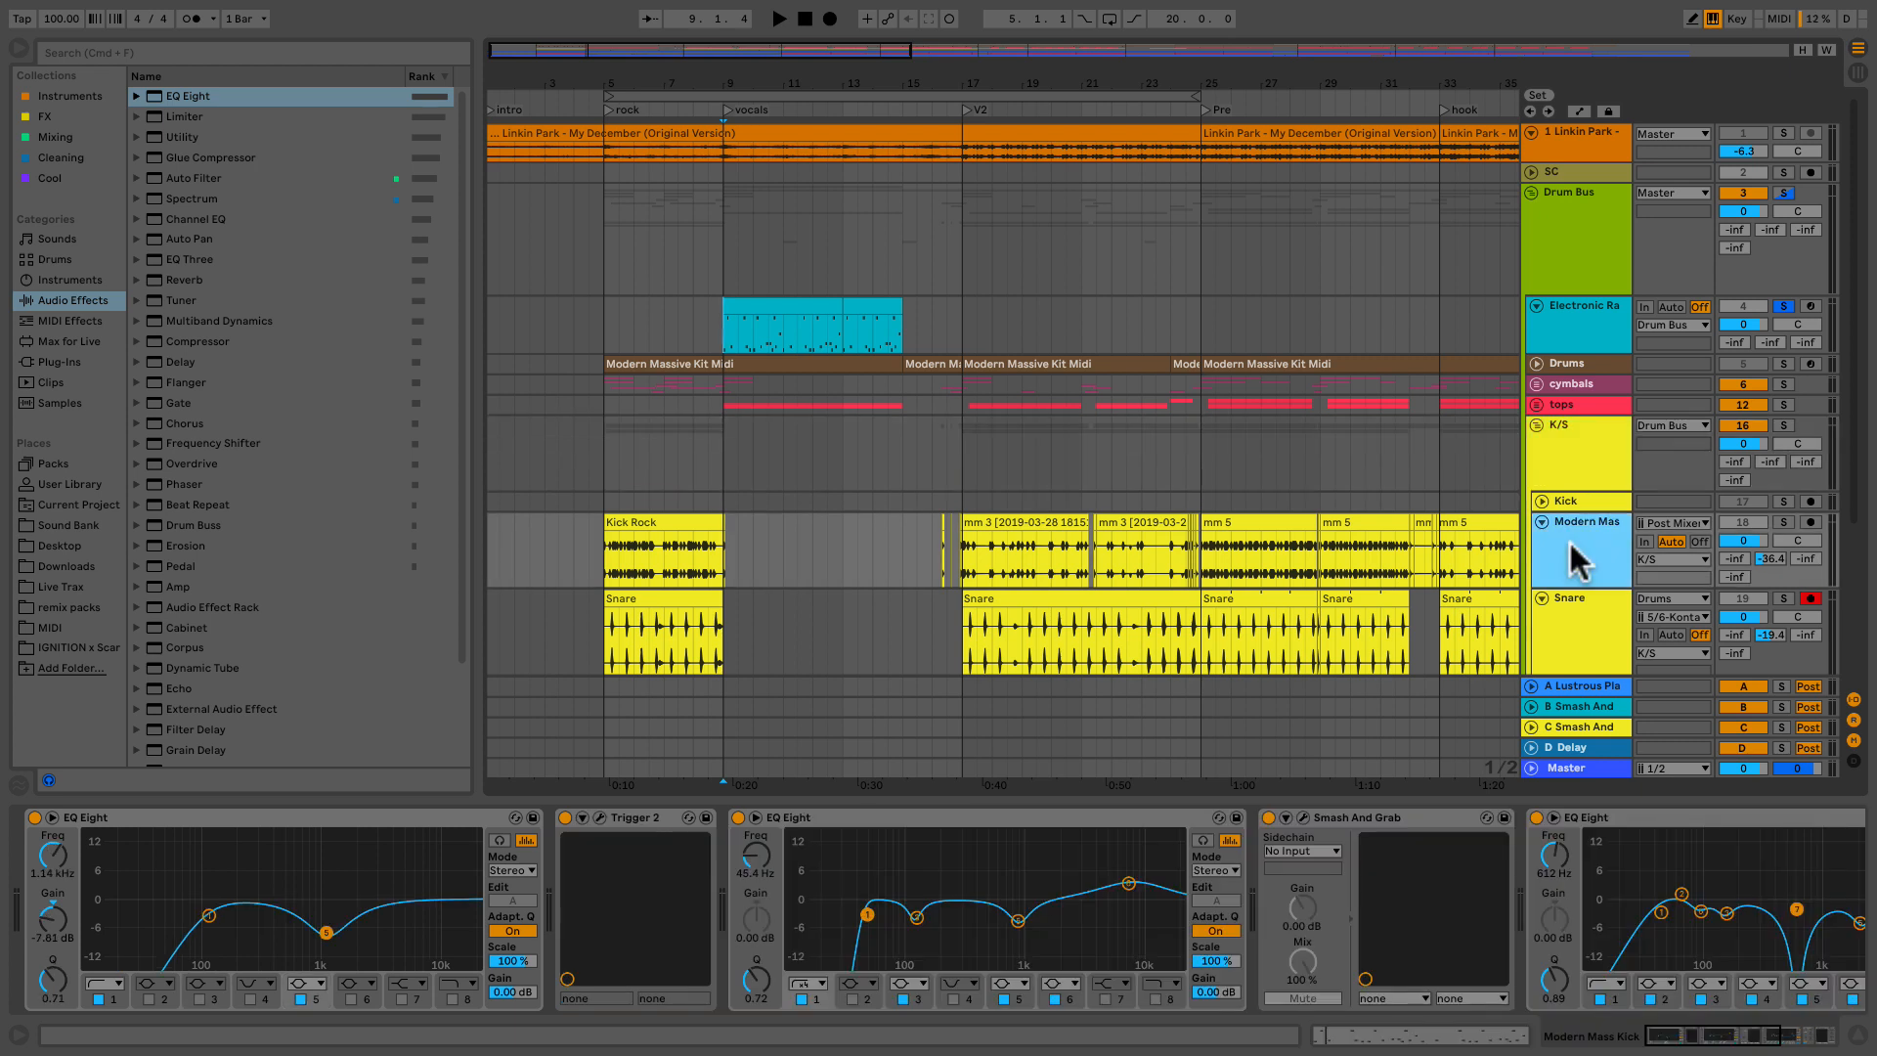
{"action": "left_click", "coordinate": [599, 818]}
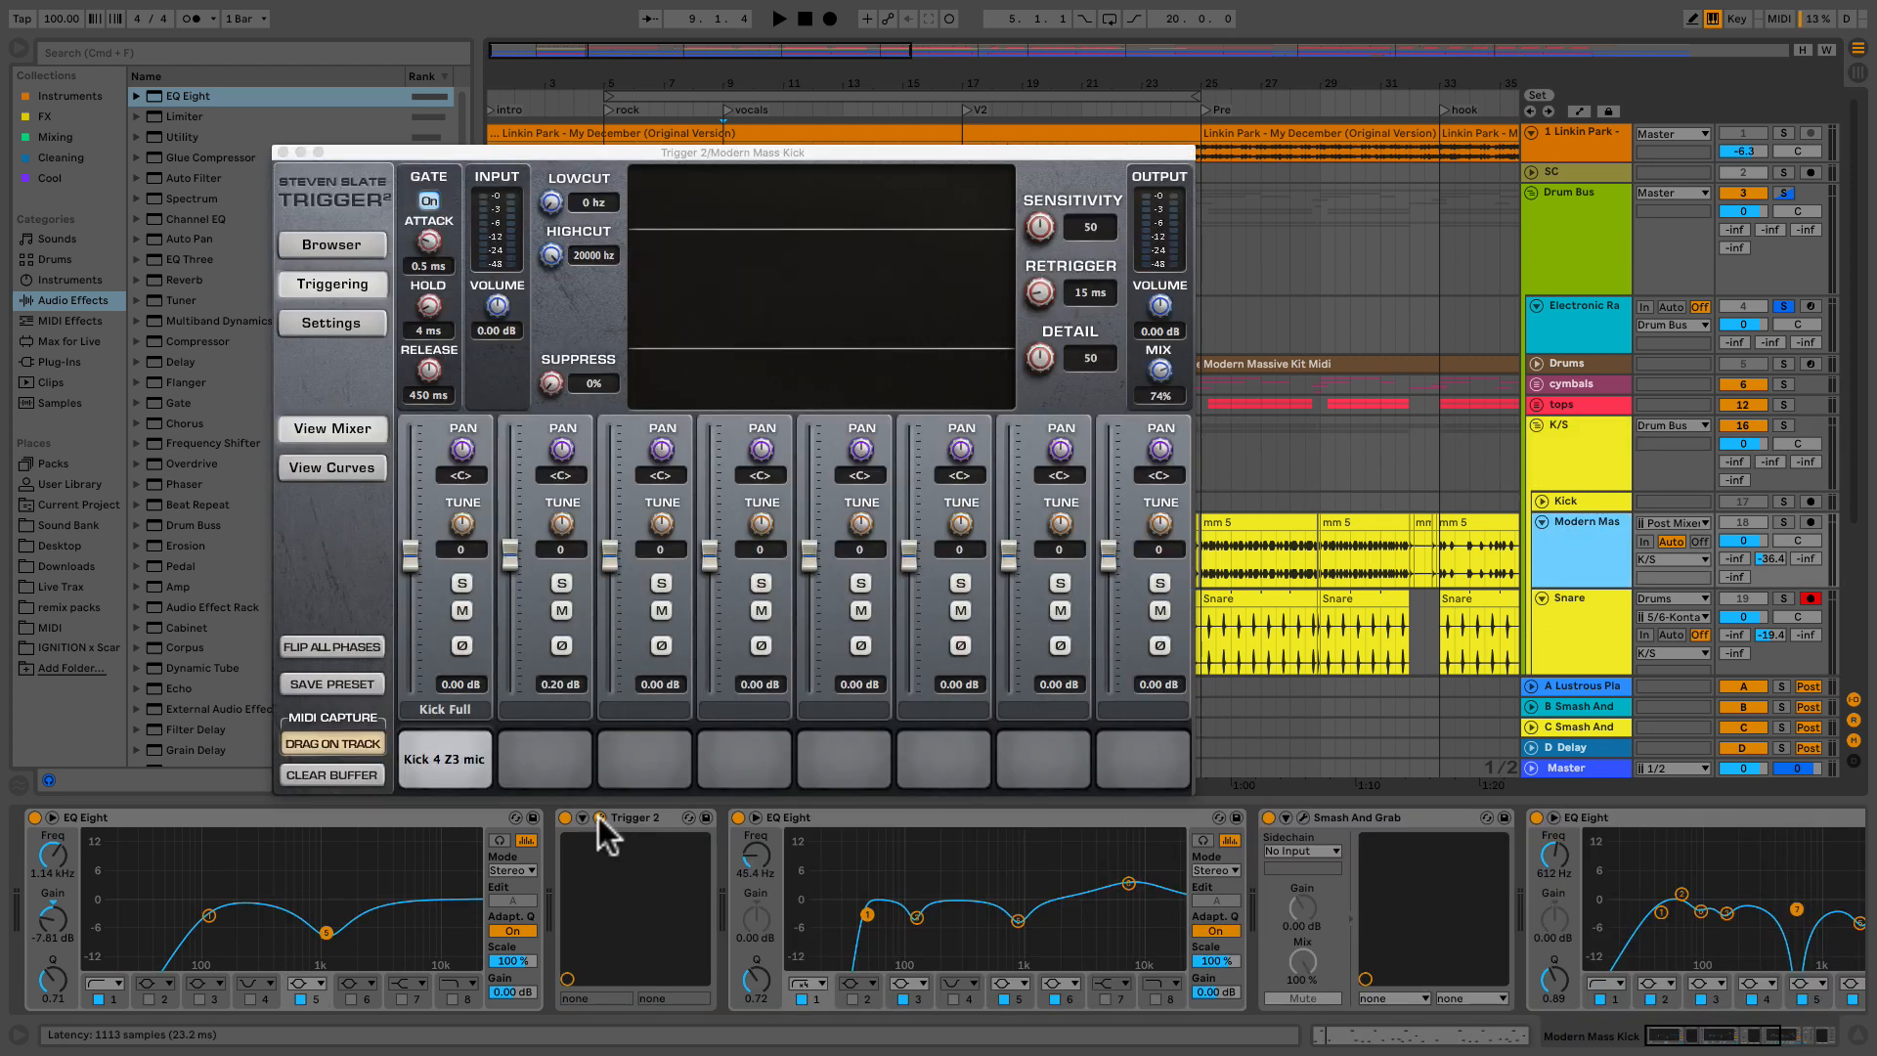
{"action": "left_click", "coordinate": [280, 152]}
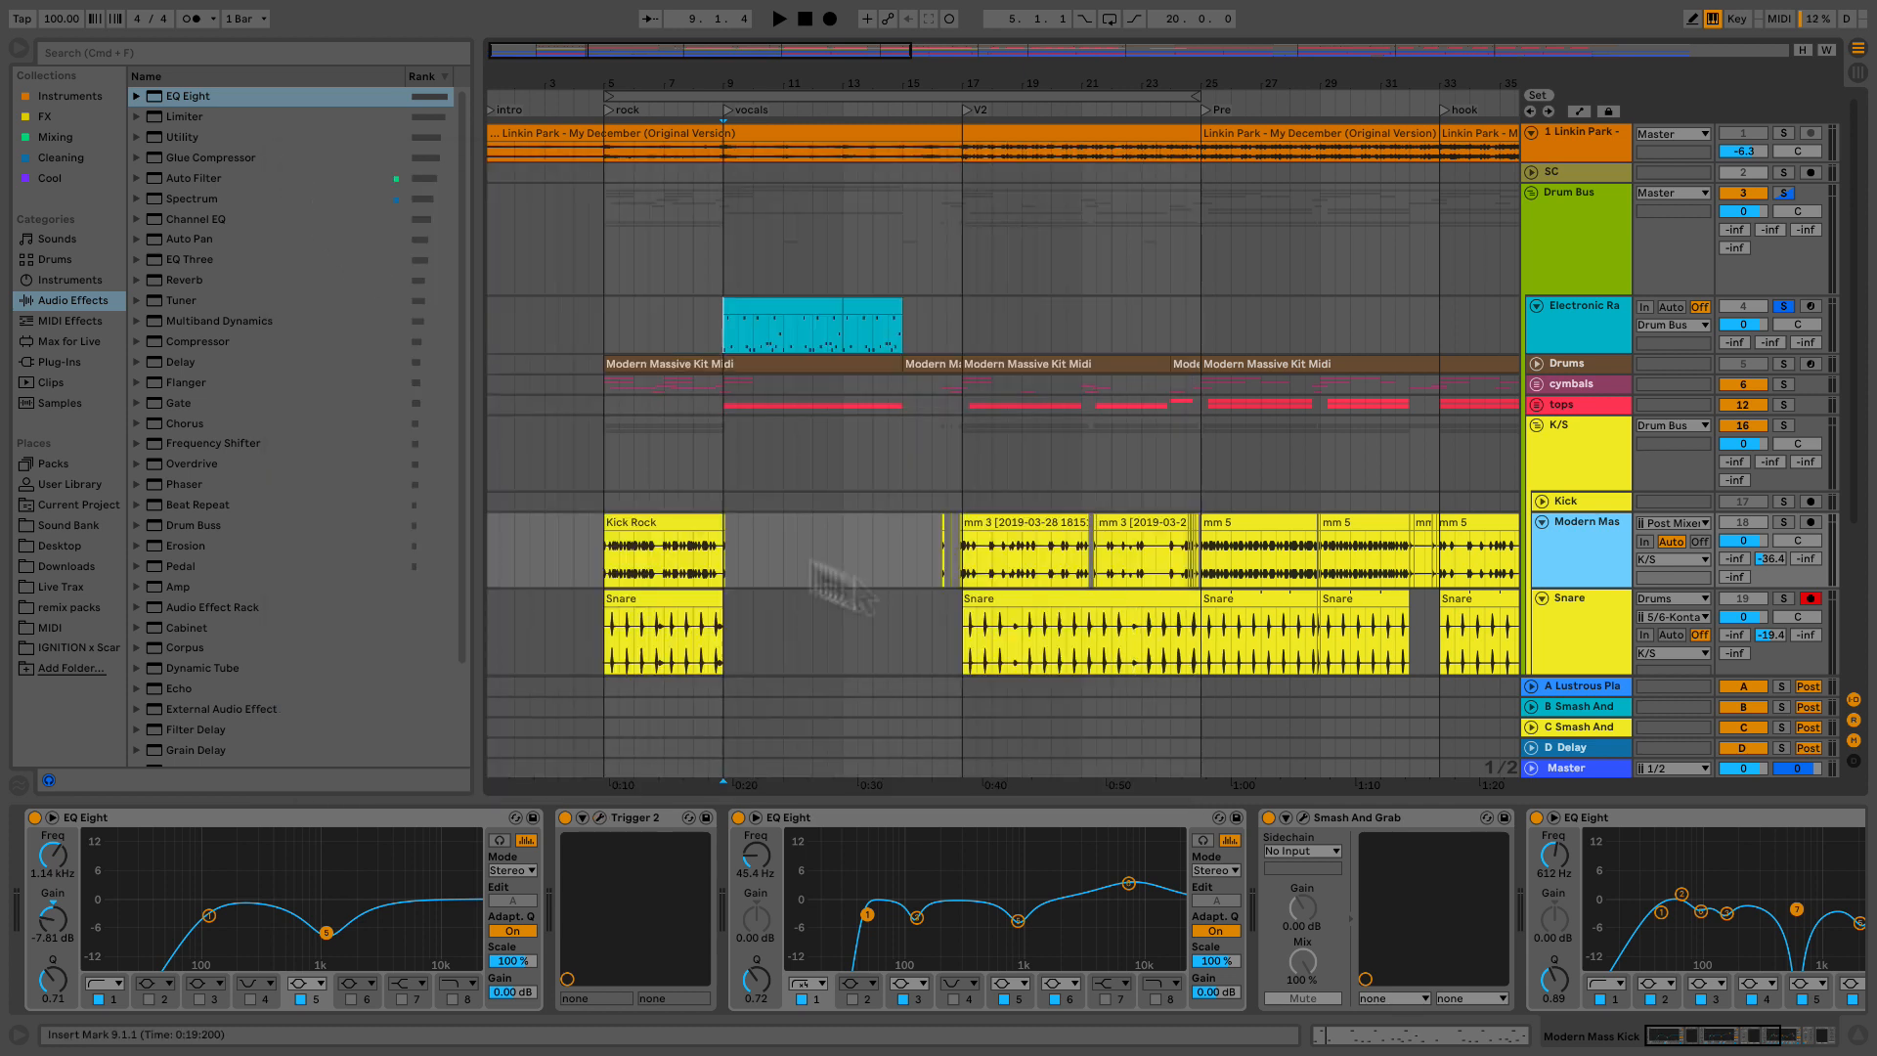
Step: Play the soloed Modern Mass Kick from the V2 marker and compare it with its Smash And Grab plug-in bypassed and enabled
{"action": "left_click", "coordinate": [1302, 817]}
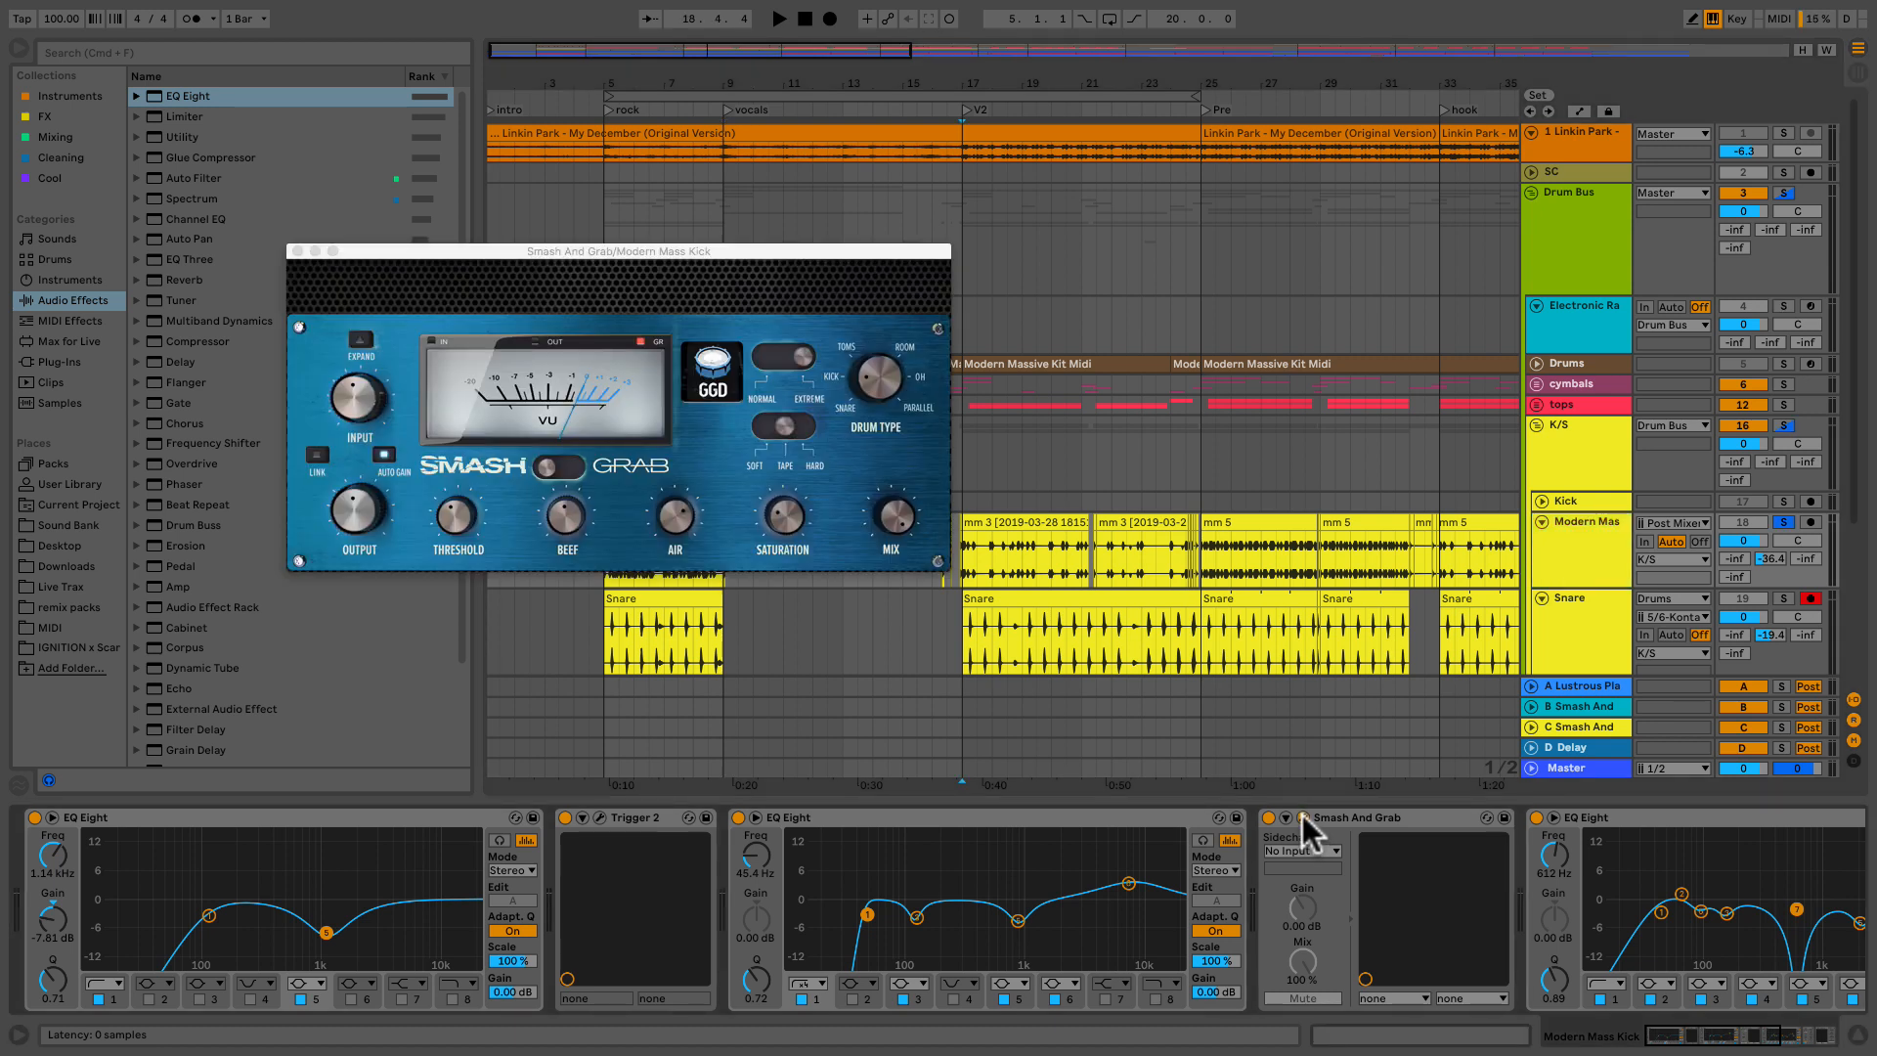
{"action": "key", "text": "space"}
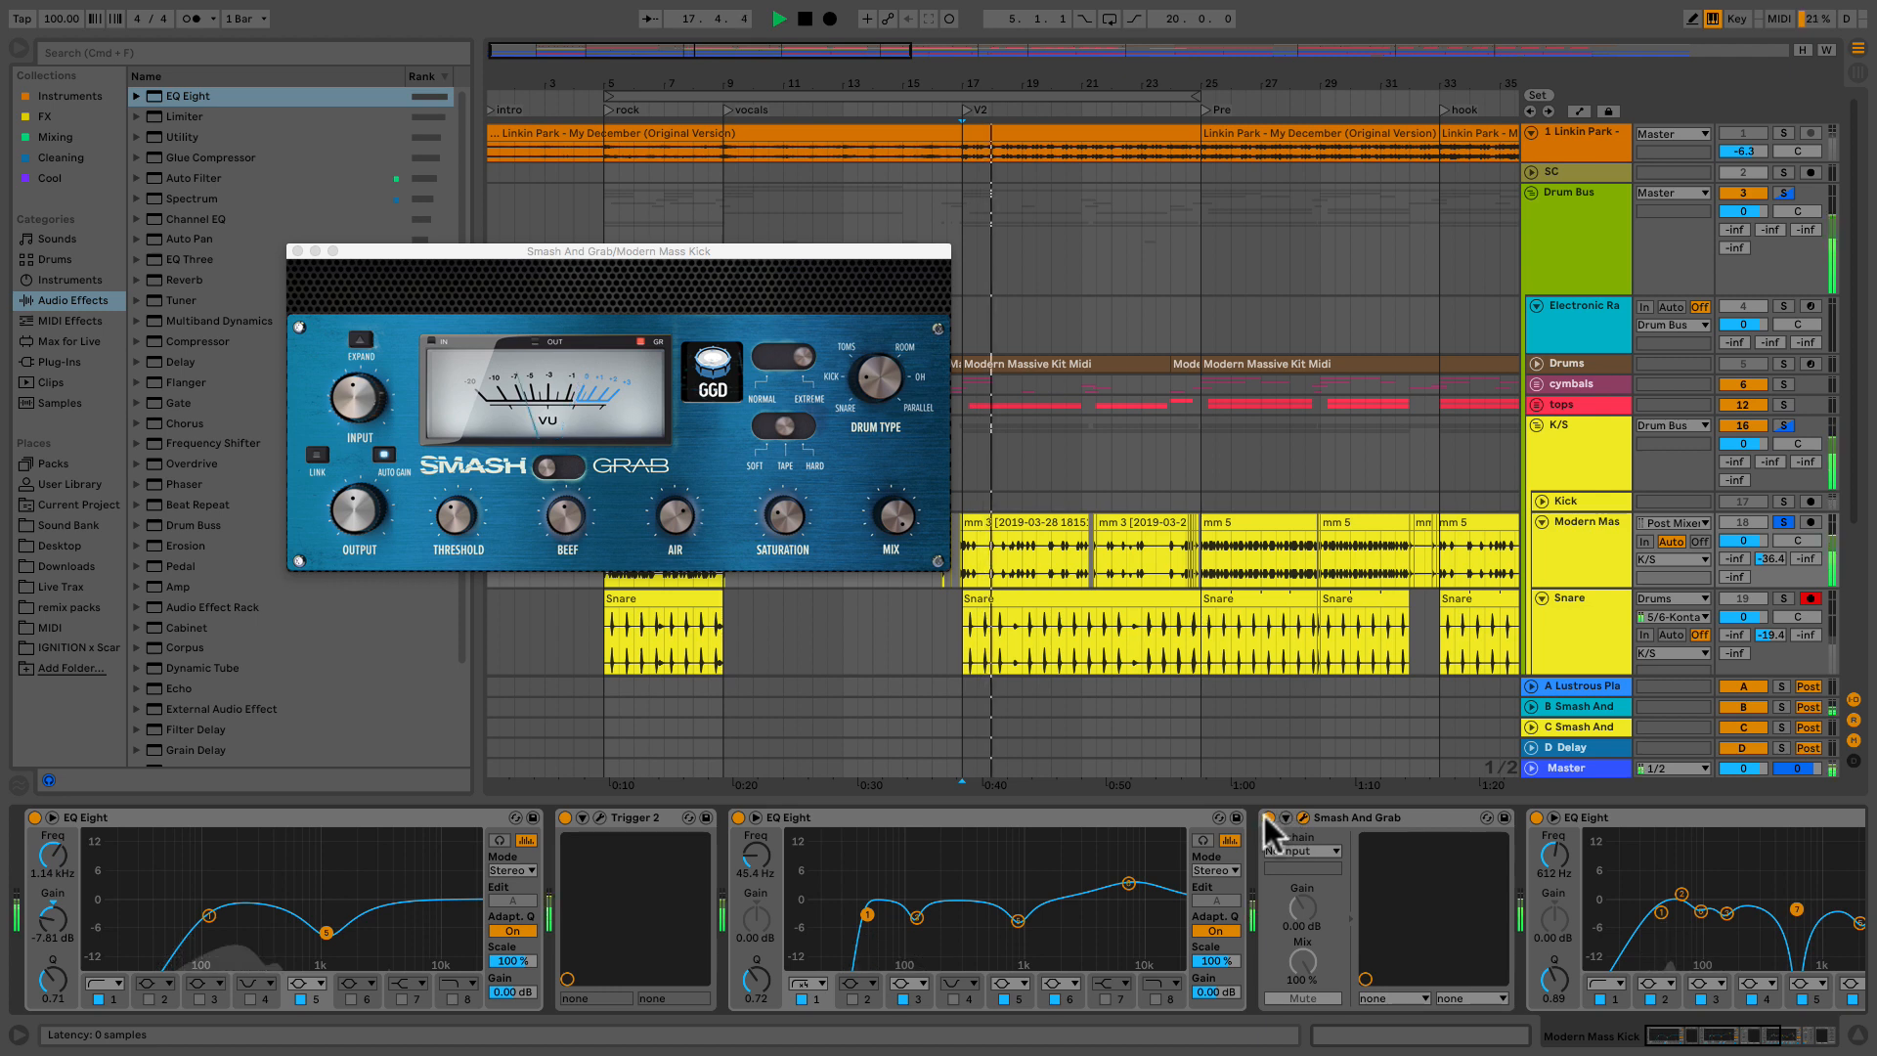
{"action": "left_click", "coordinate": [1268, 818]}
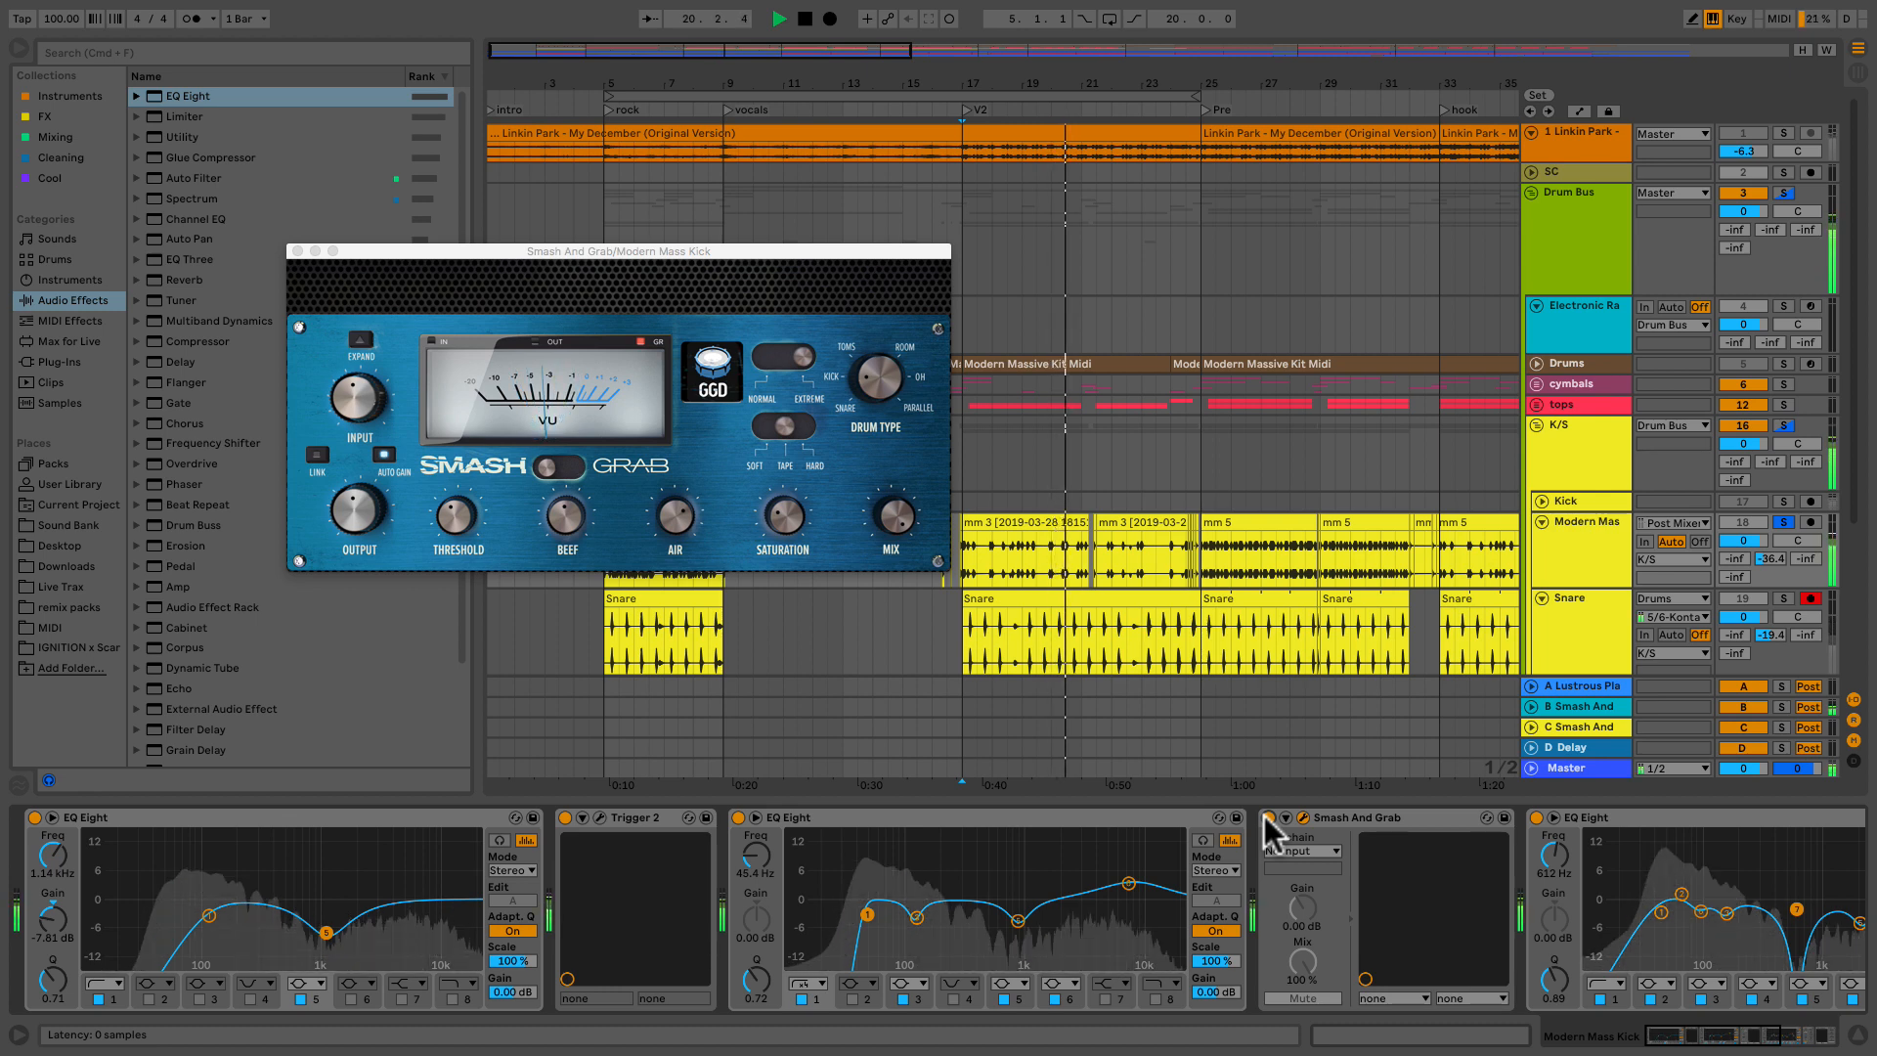
{"action": "key", "text": "space"}
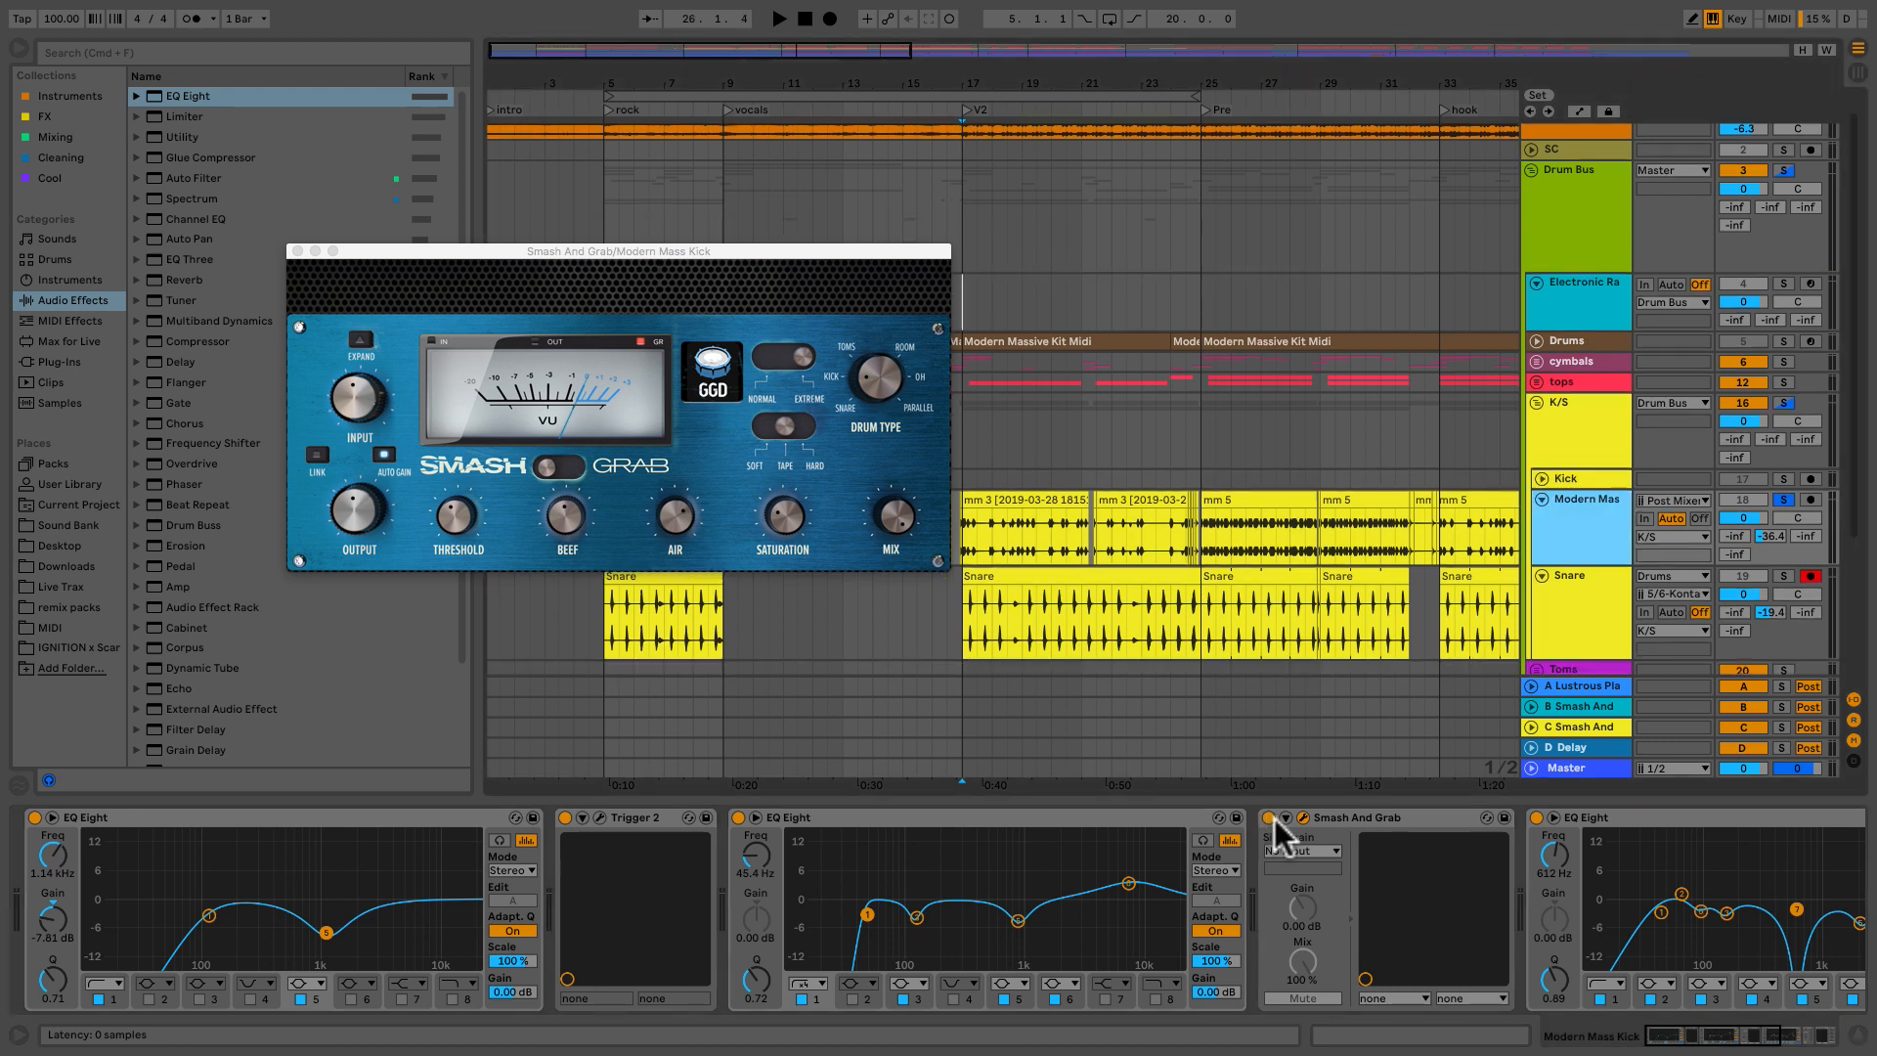
{"action": "left_click", "coordinate": [1300, 818]}
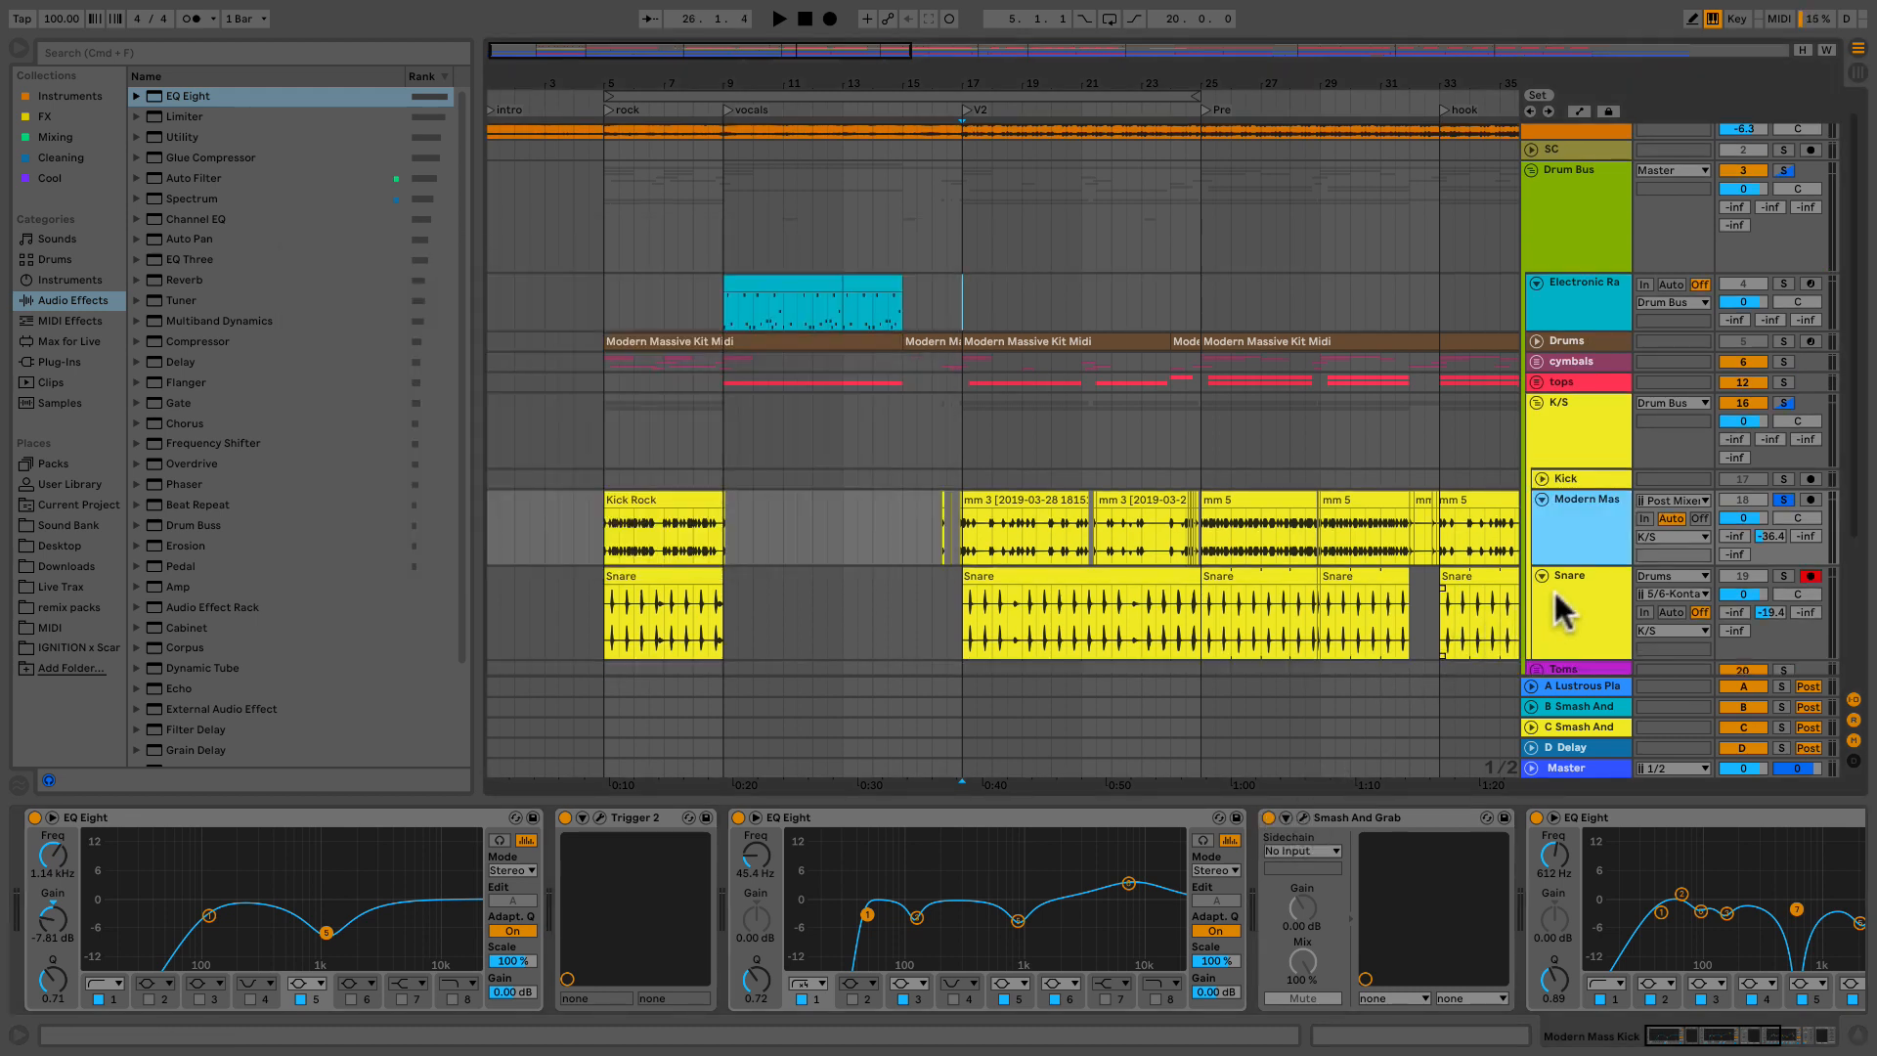
Step: Unsolo the Modern Mass Kick track and open the Smash And Grab plug-in on the Snare track
{"action": "left_click", "coordinate": [1783, 500]}
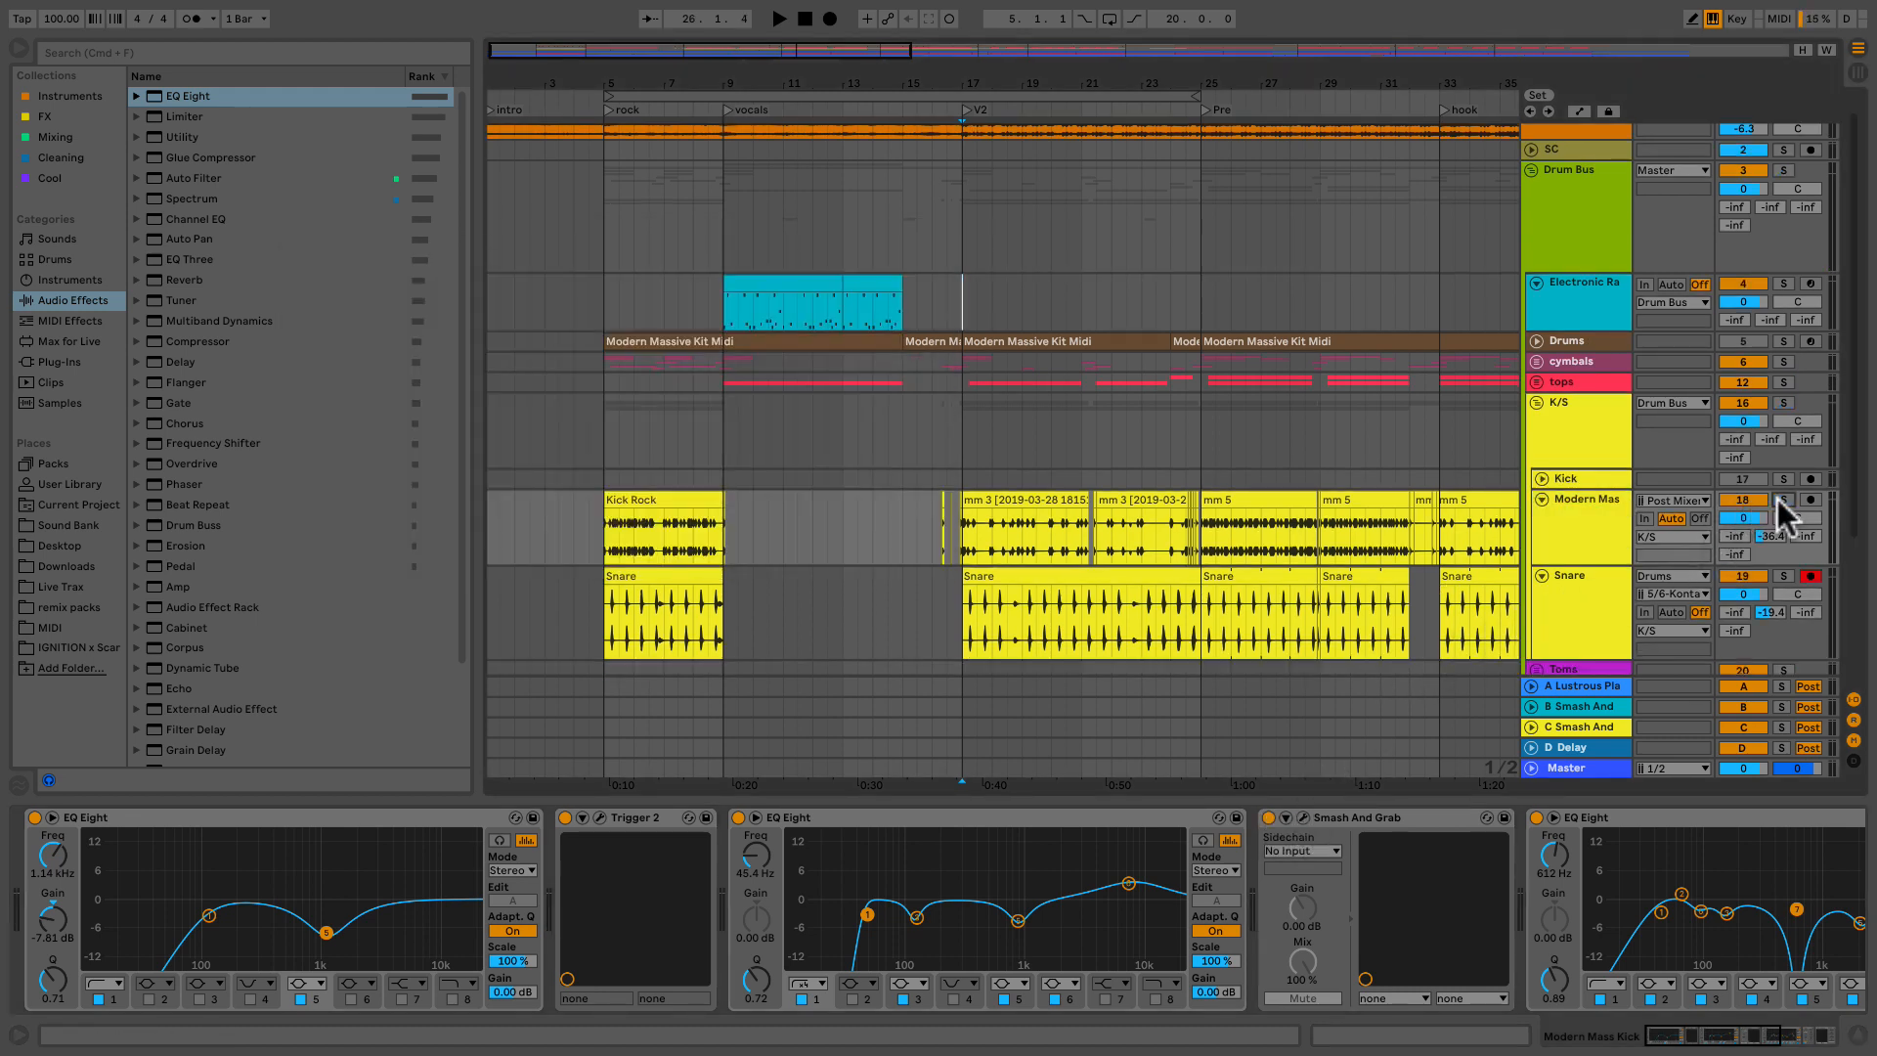
{"action": "left_click", "coordinate": [1597, 622]}
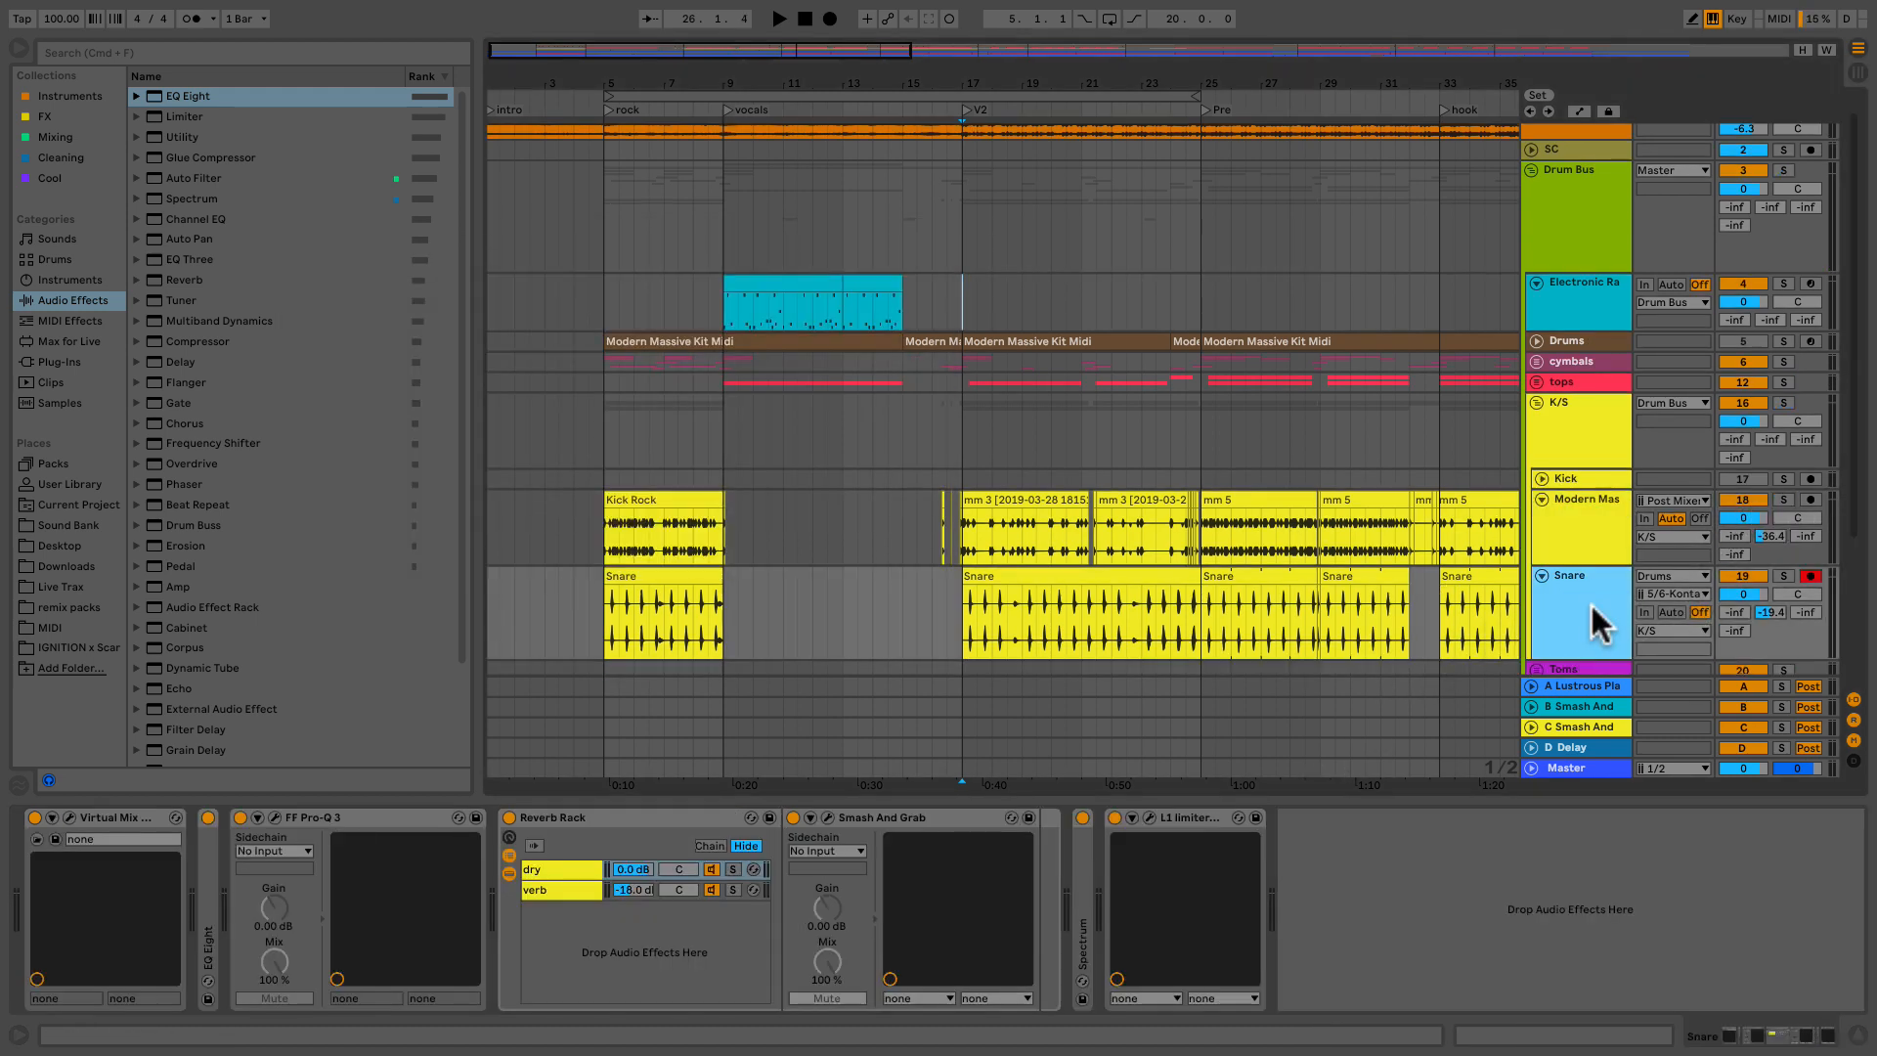
{"action": "left_click", "coordinate": [826, 816]}
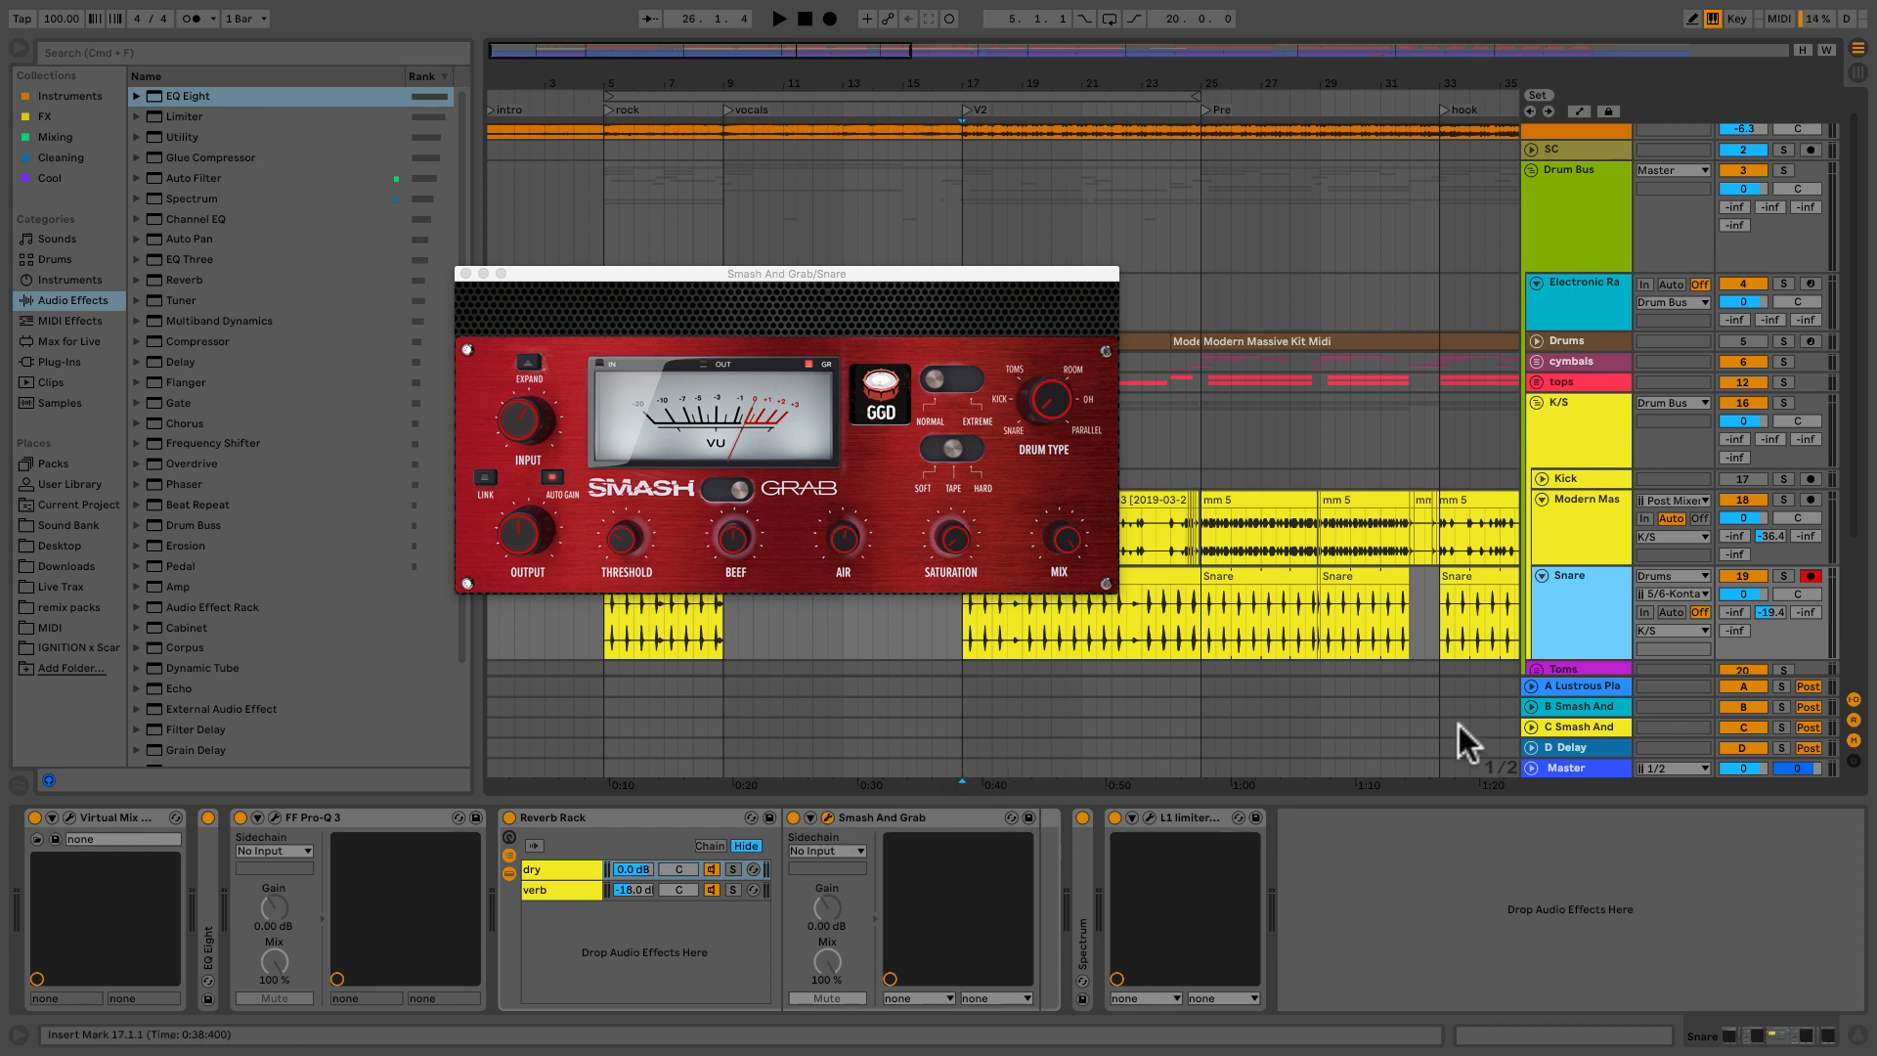
Step: Solo the Snare track and play it from the V2 marker with Smash And Grab bypassed and re-enabled
{"action": "left_click", "coordinate": [1783, 576]}
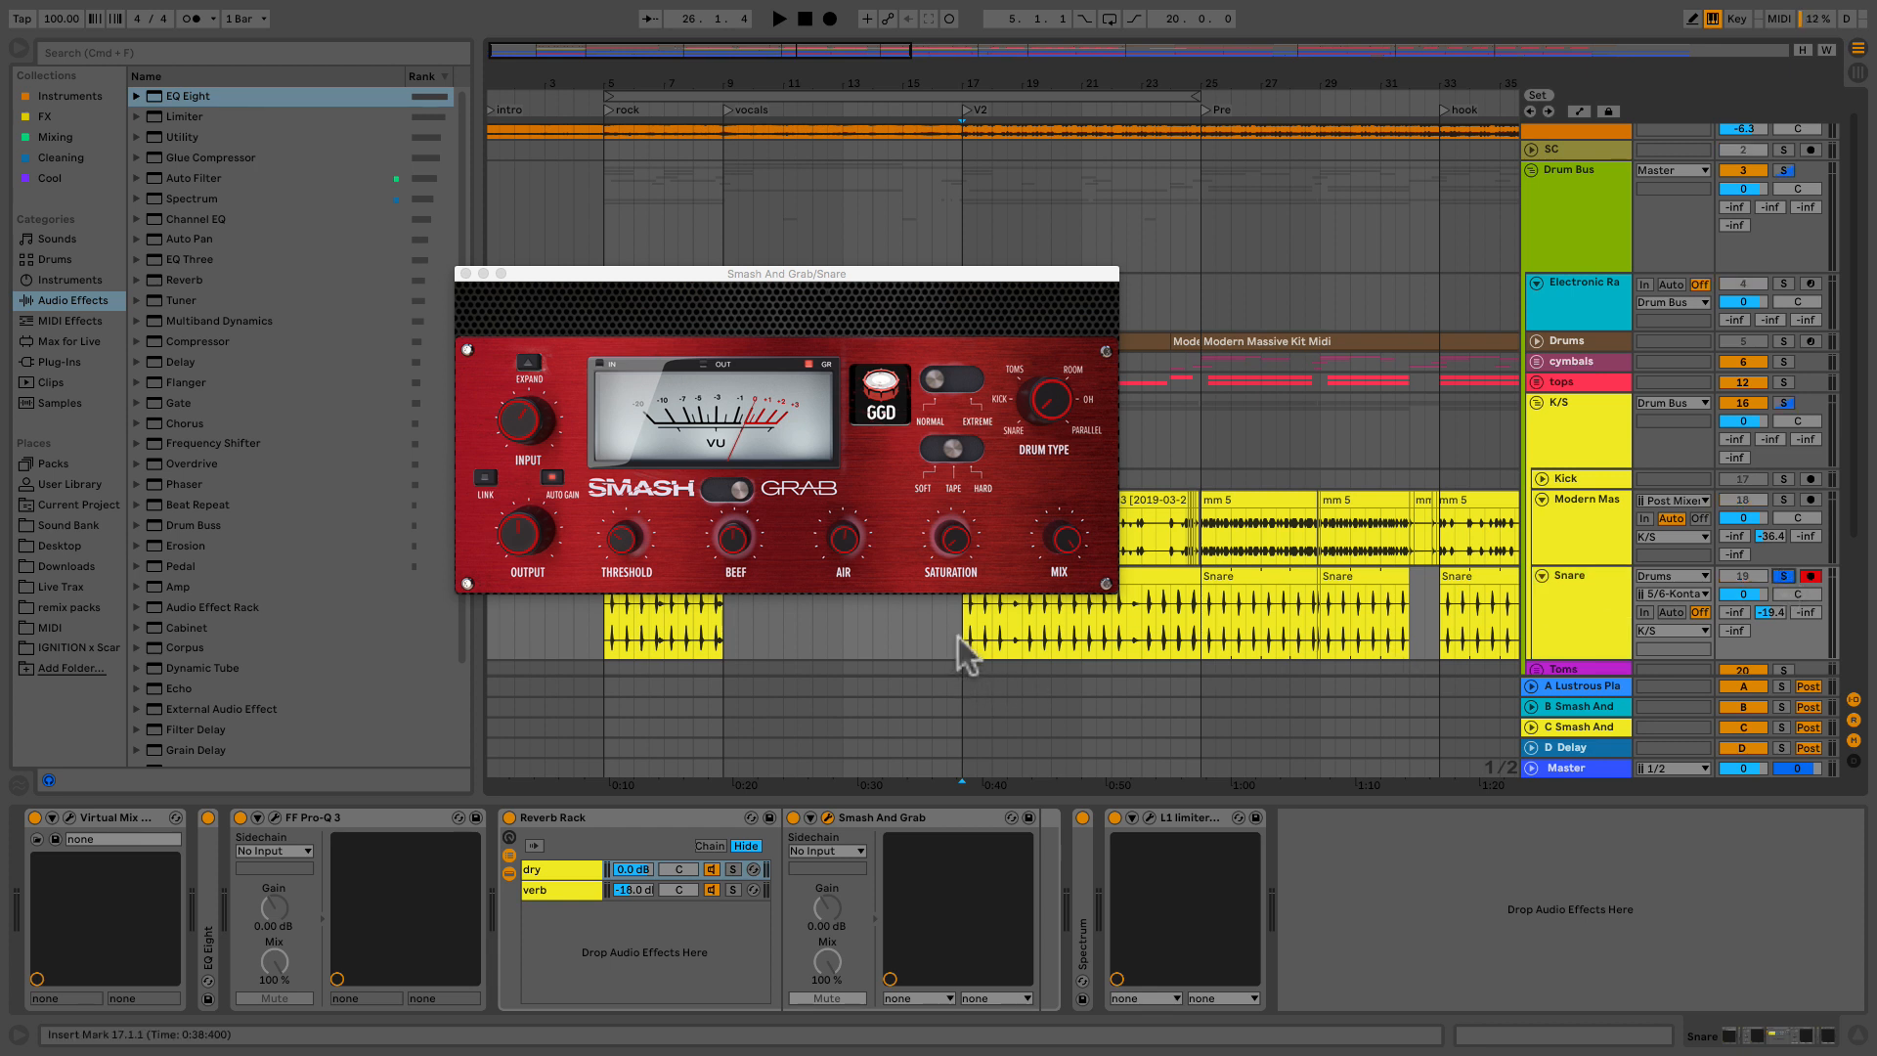
{"action": "key", "text": "space"}
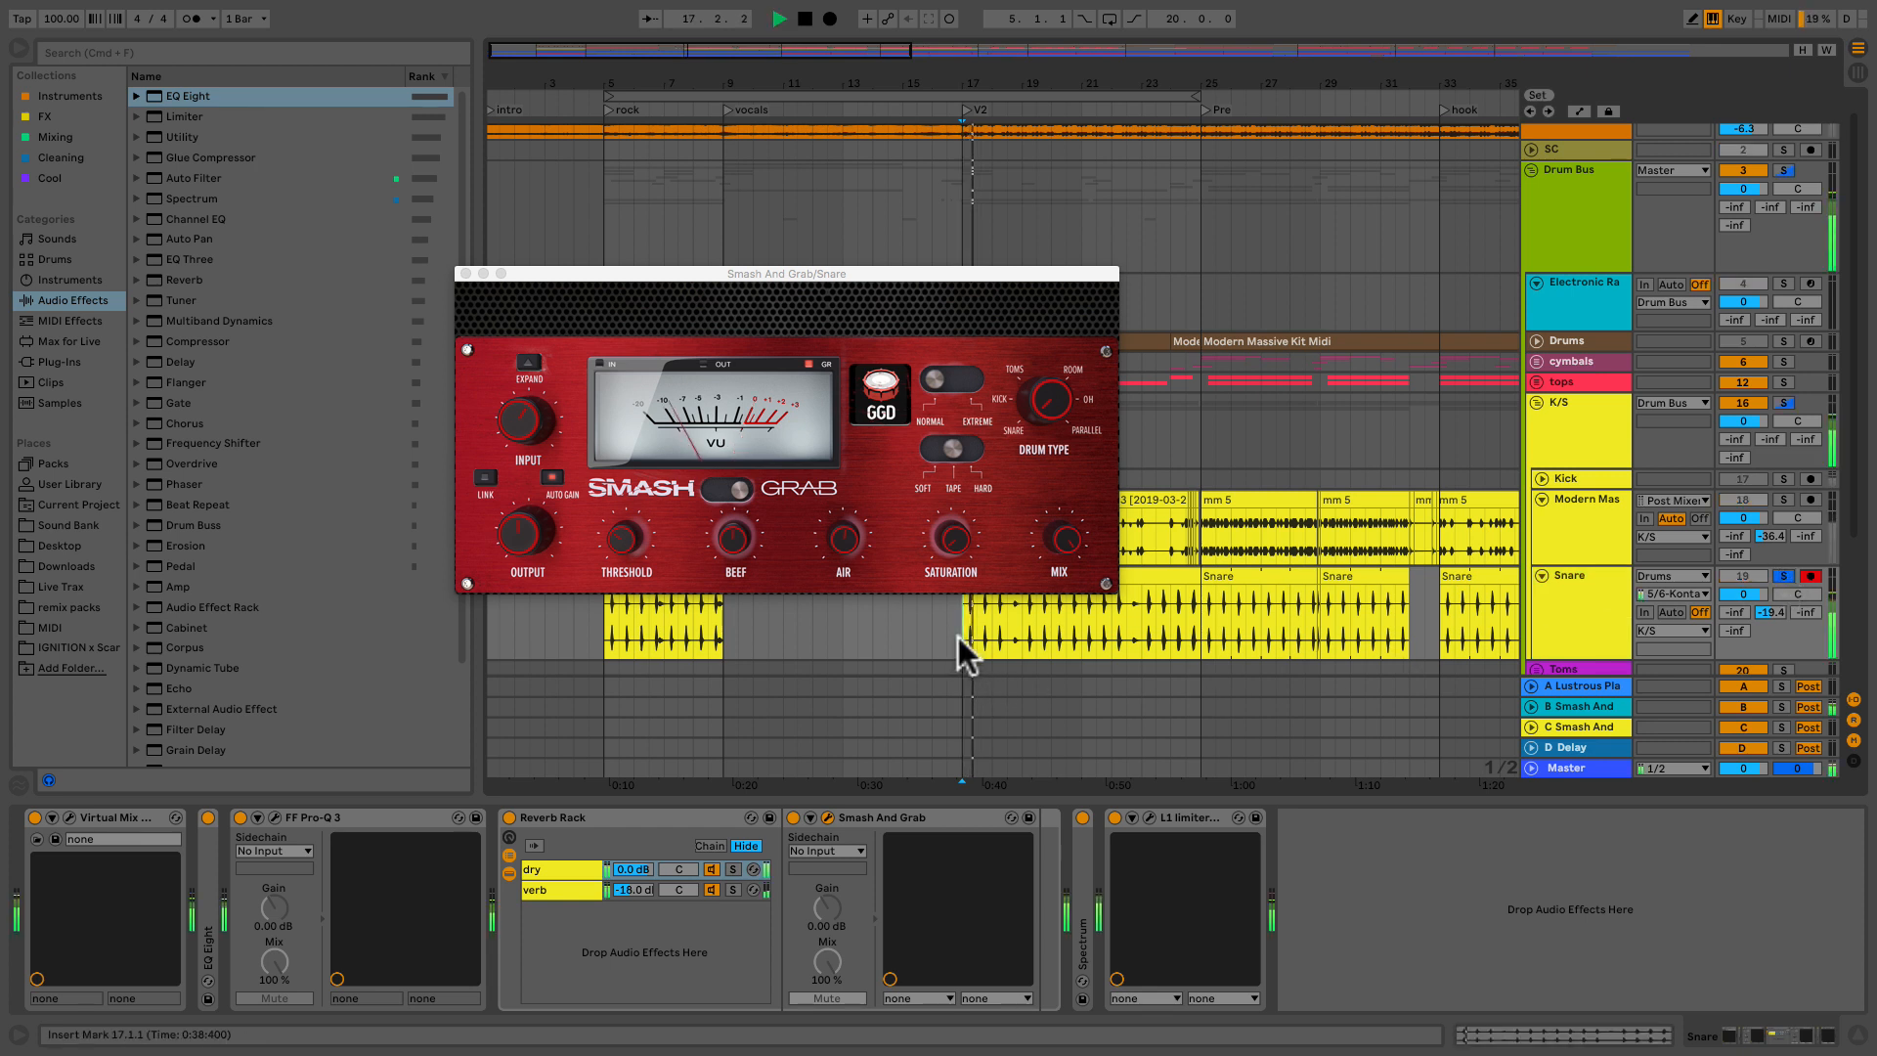
{"action": "left_click", "coordinate": [794, 818]}
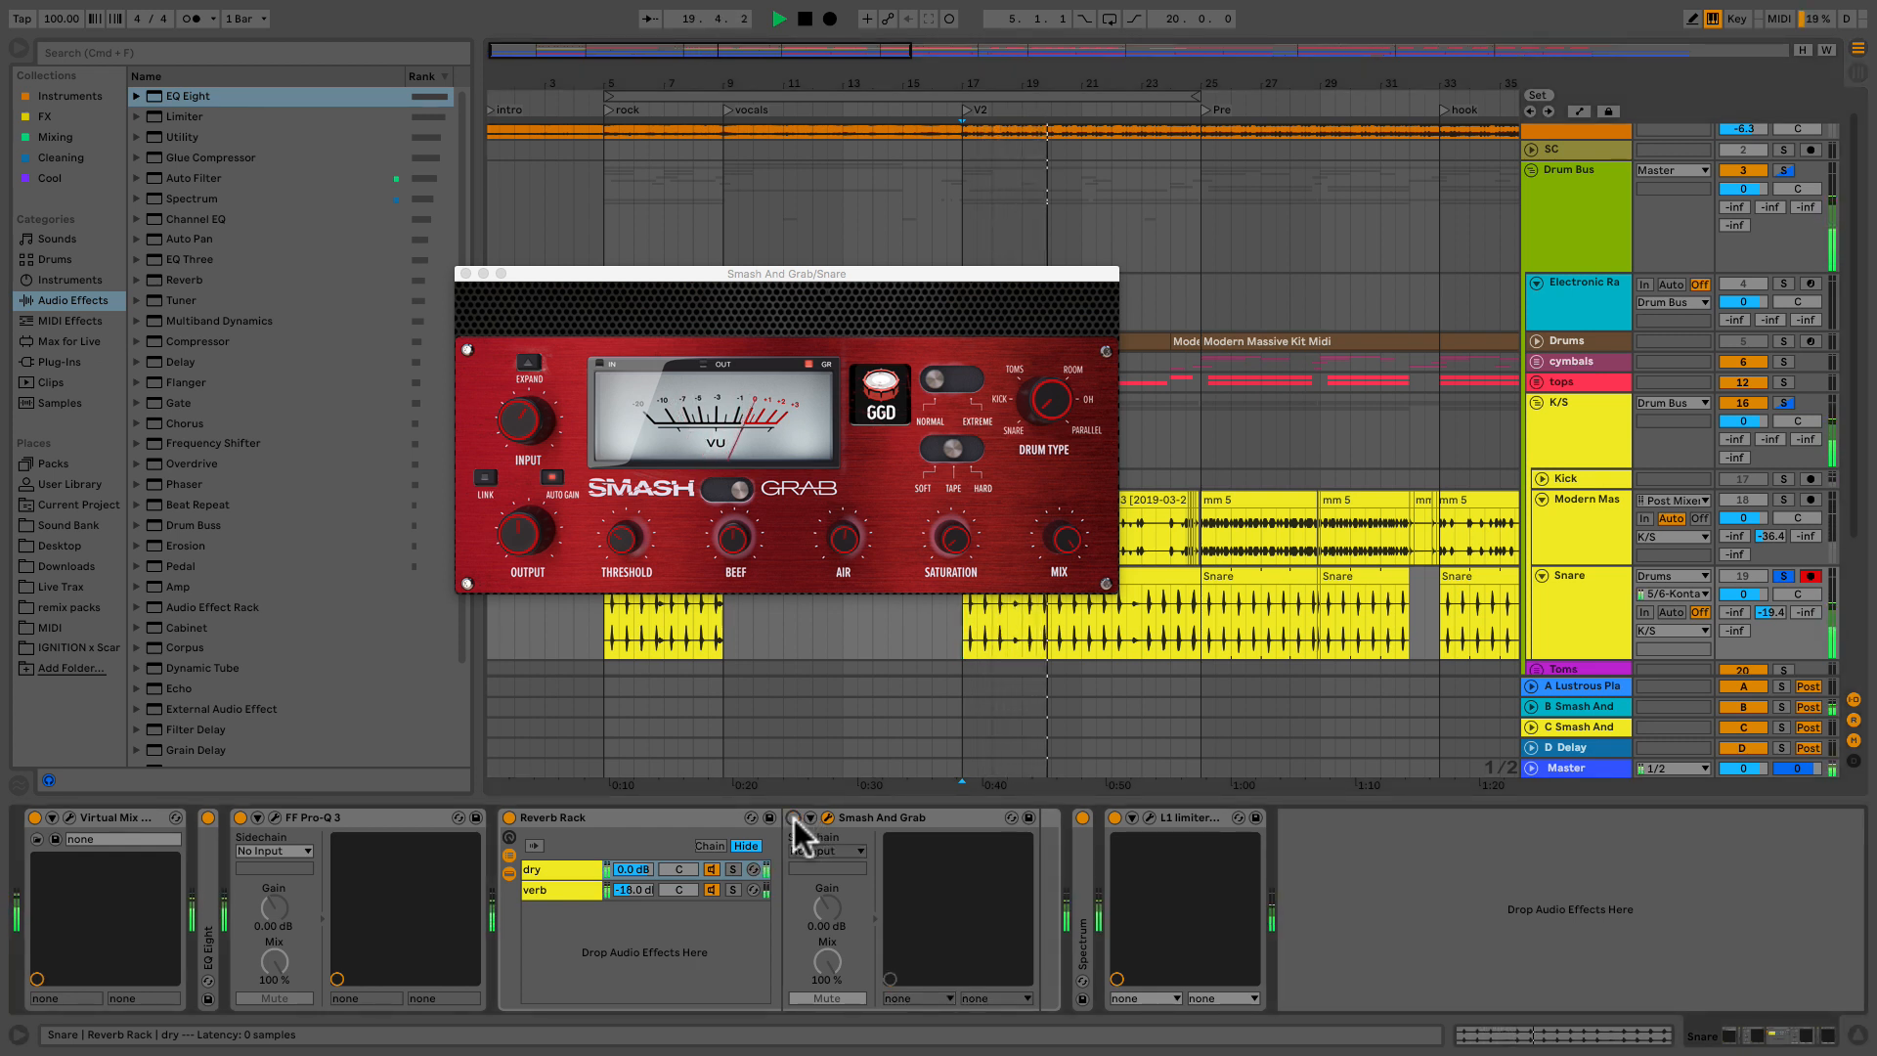
{"action": "left_click", "coordinate": [794, 818]}
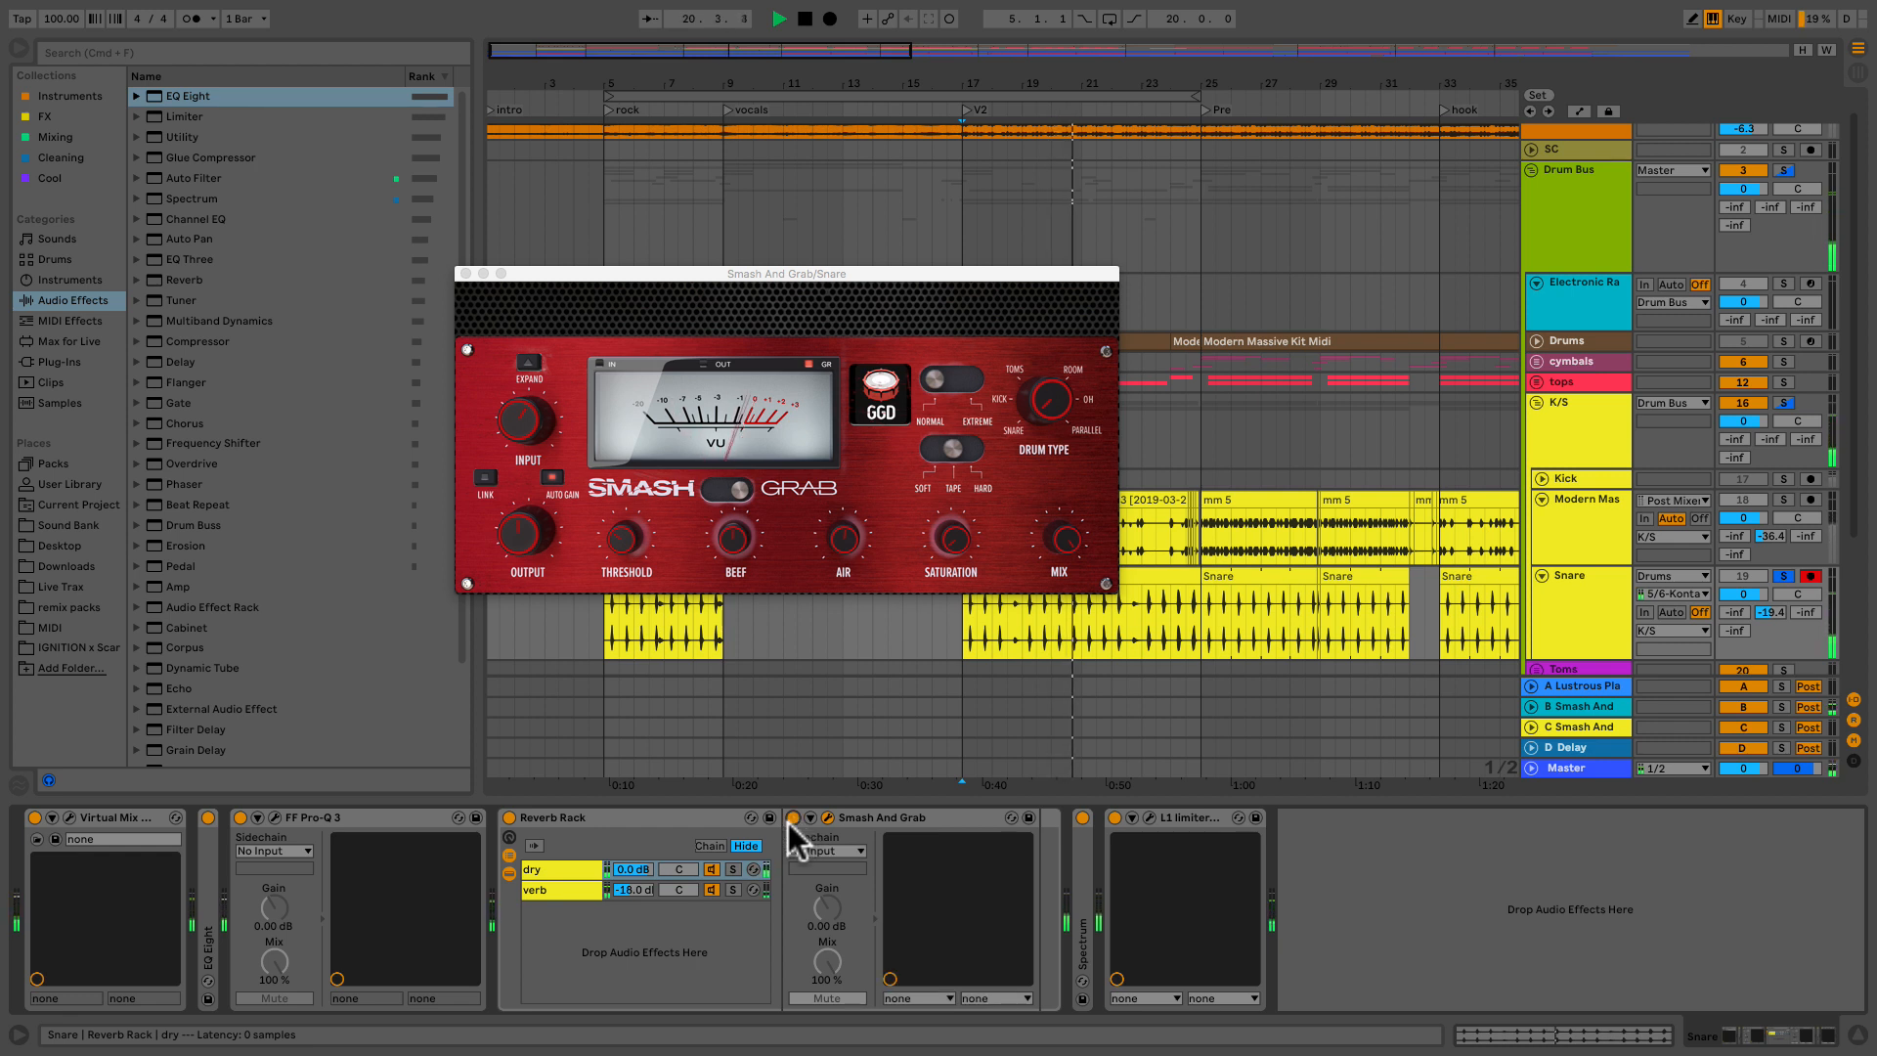
{"action": "key", "text": "space"}
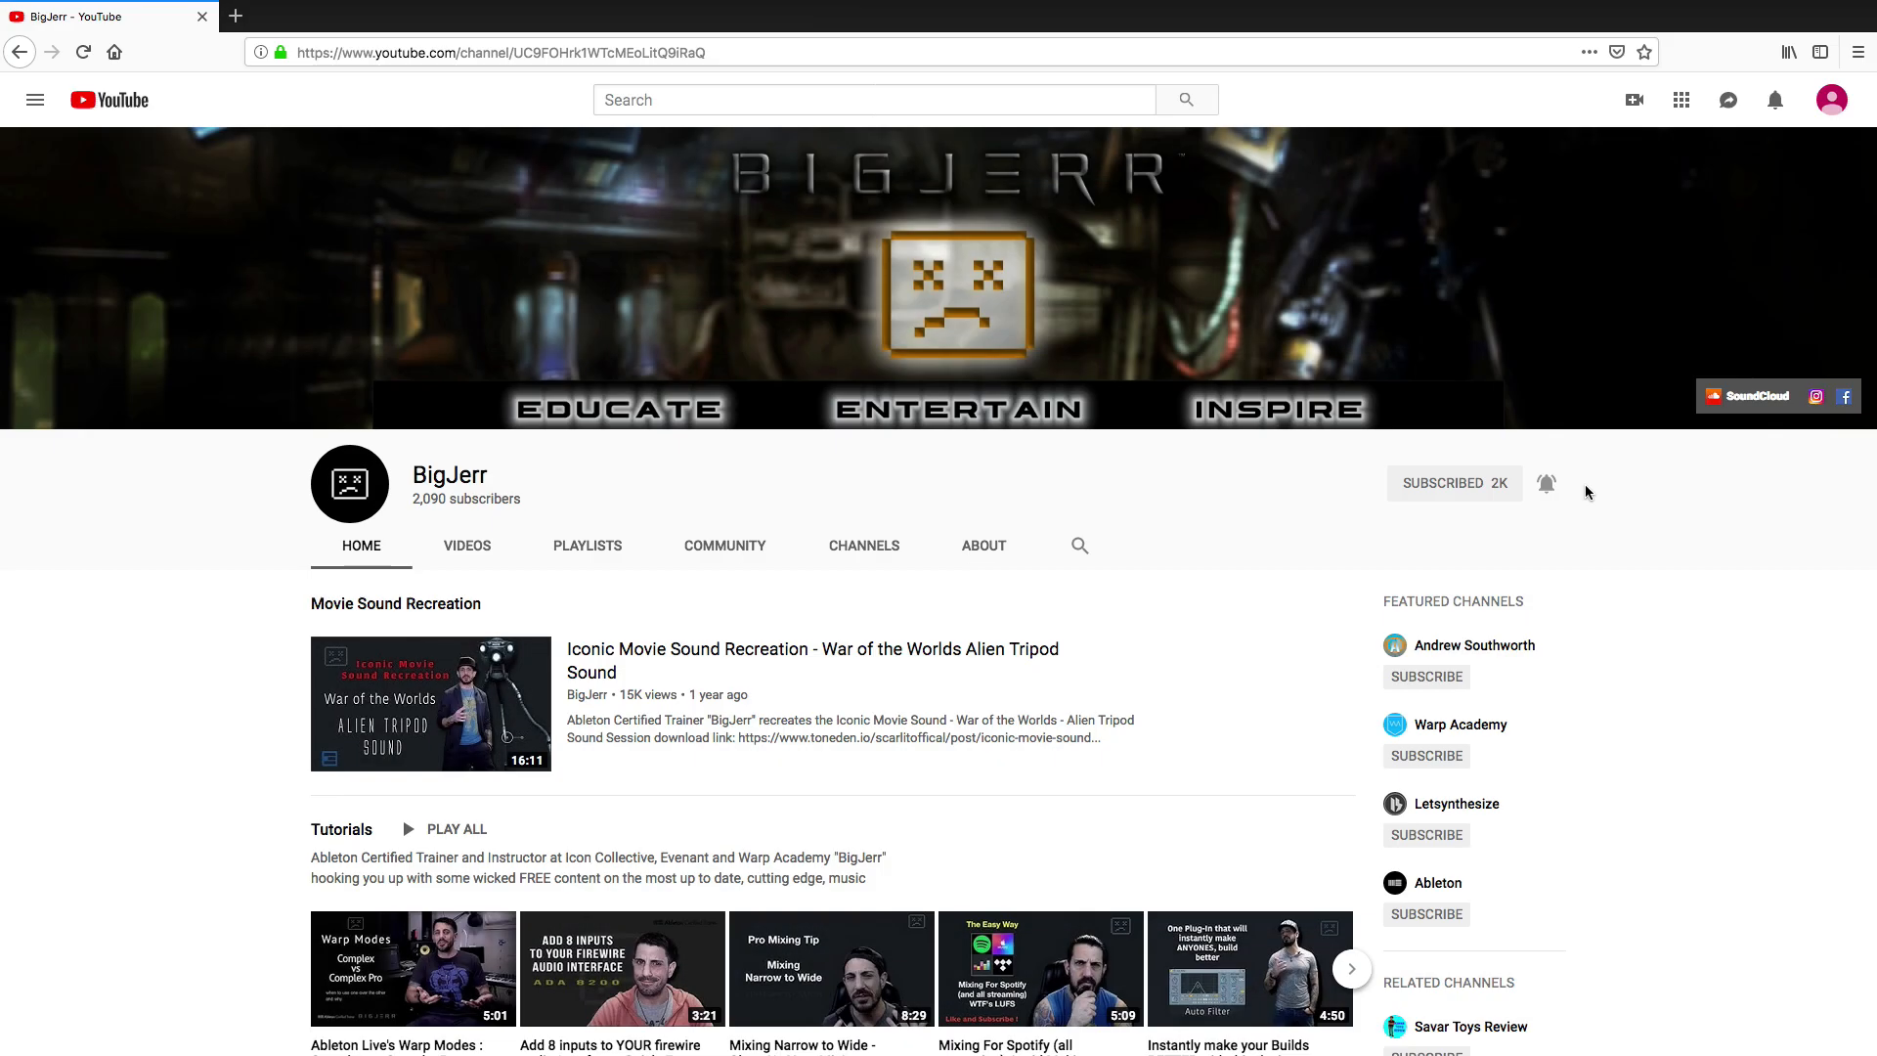
Step: Switch to the web browser and look through the BigJerr YouTube channel's home page
{"action": "scroll", "coordinate": [1461, 592], "scroll_direction": "down", "scroll_amount": 4}
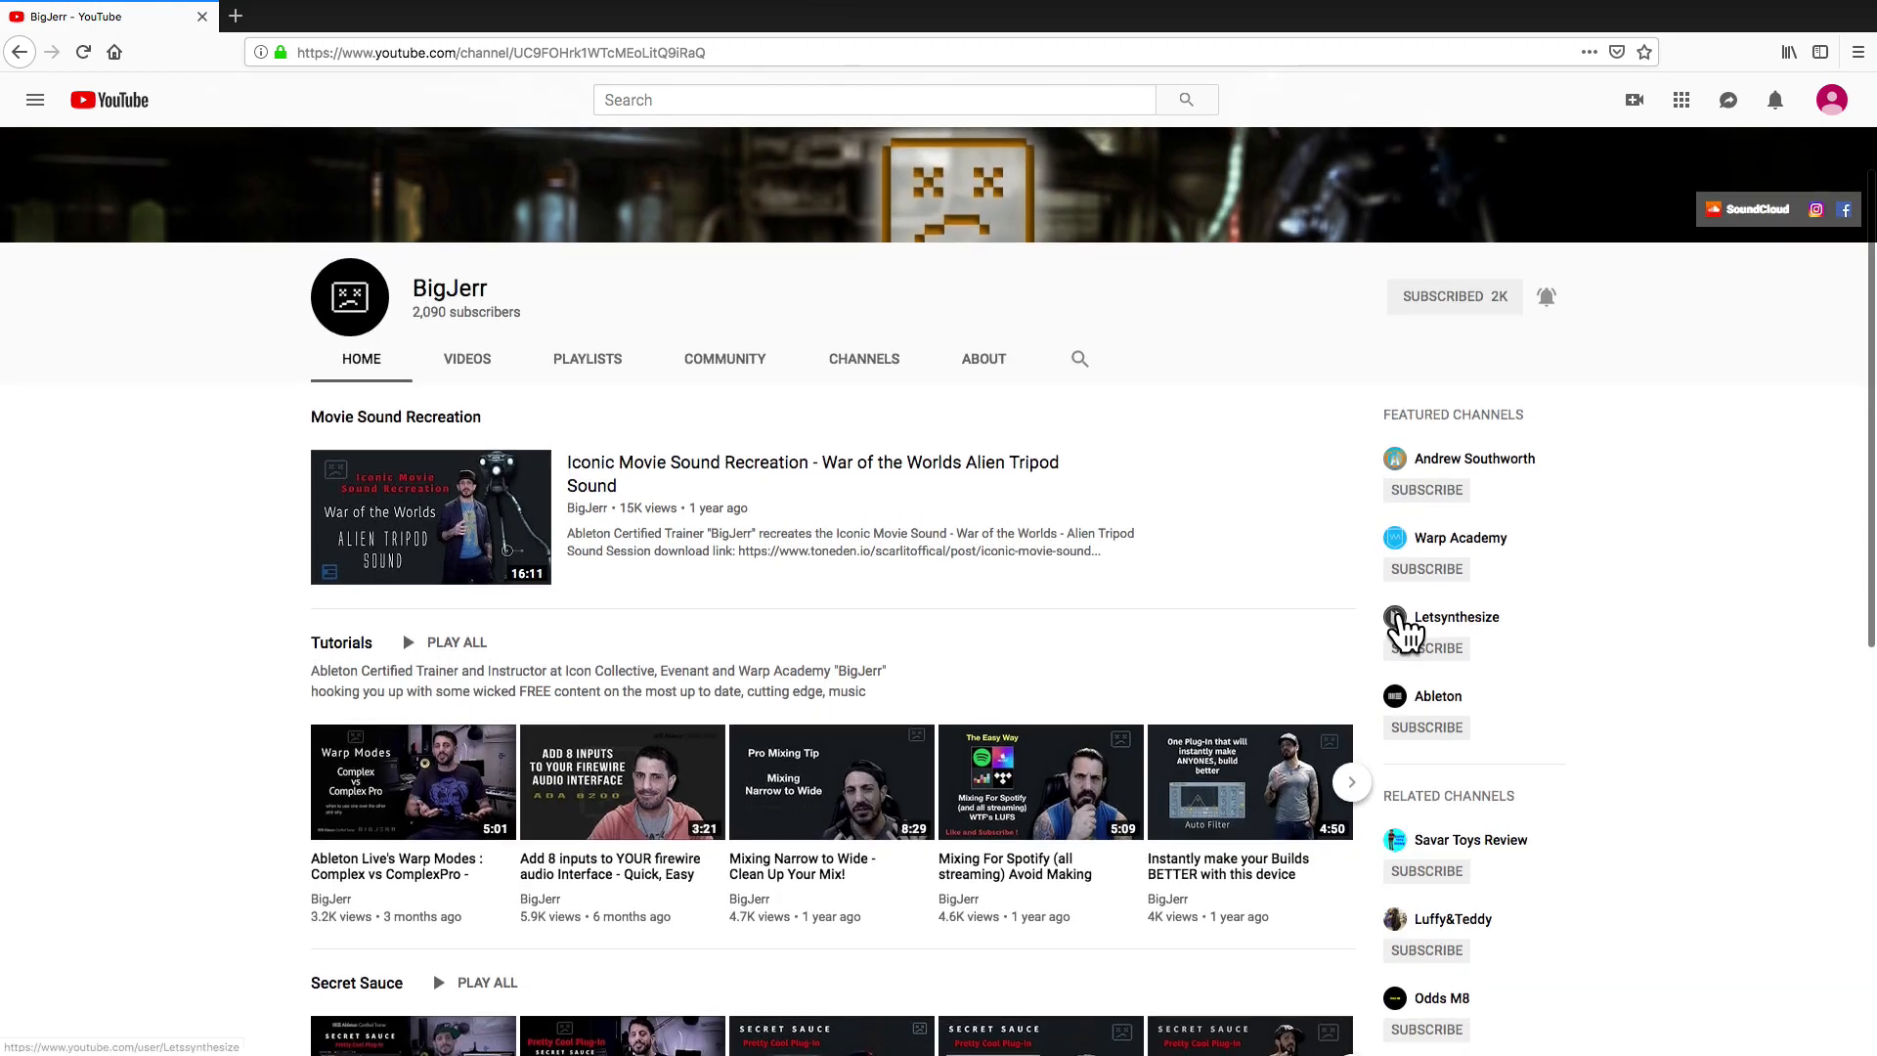
{"action": "scroll", "coordinate": [1404, 631], "scroll_direction": "down", "scroll_amount": 6}
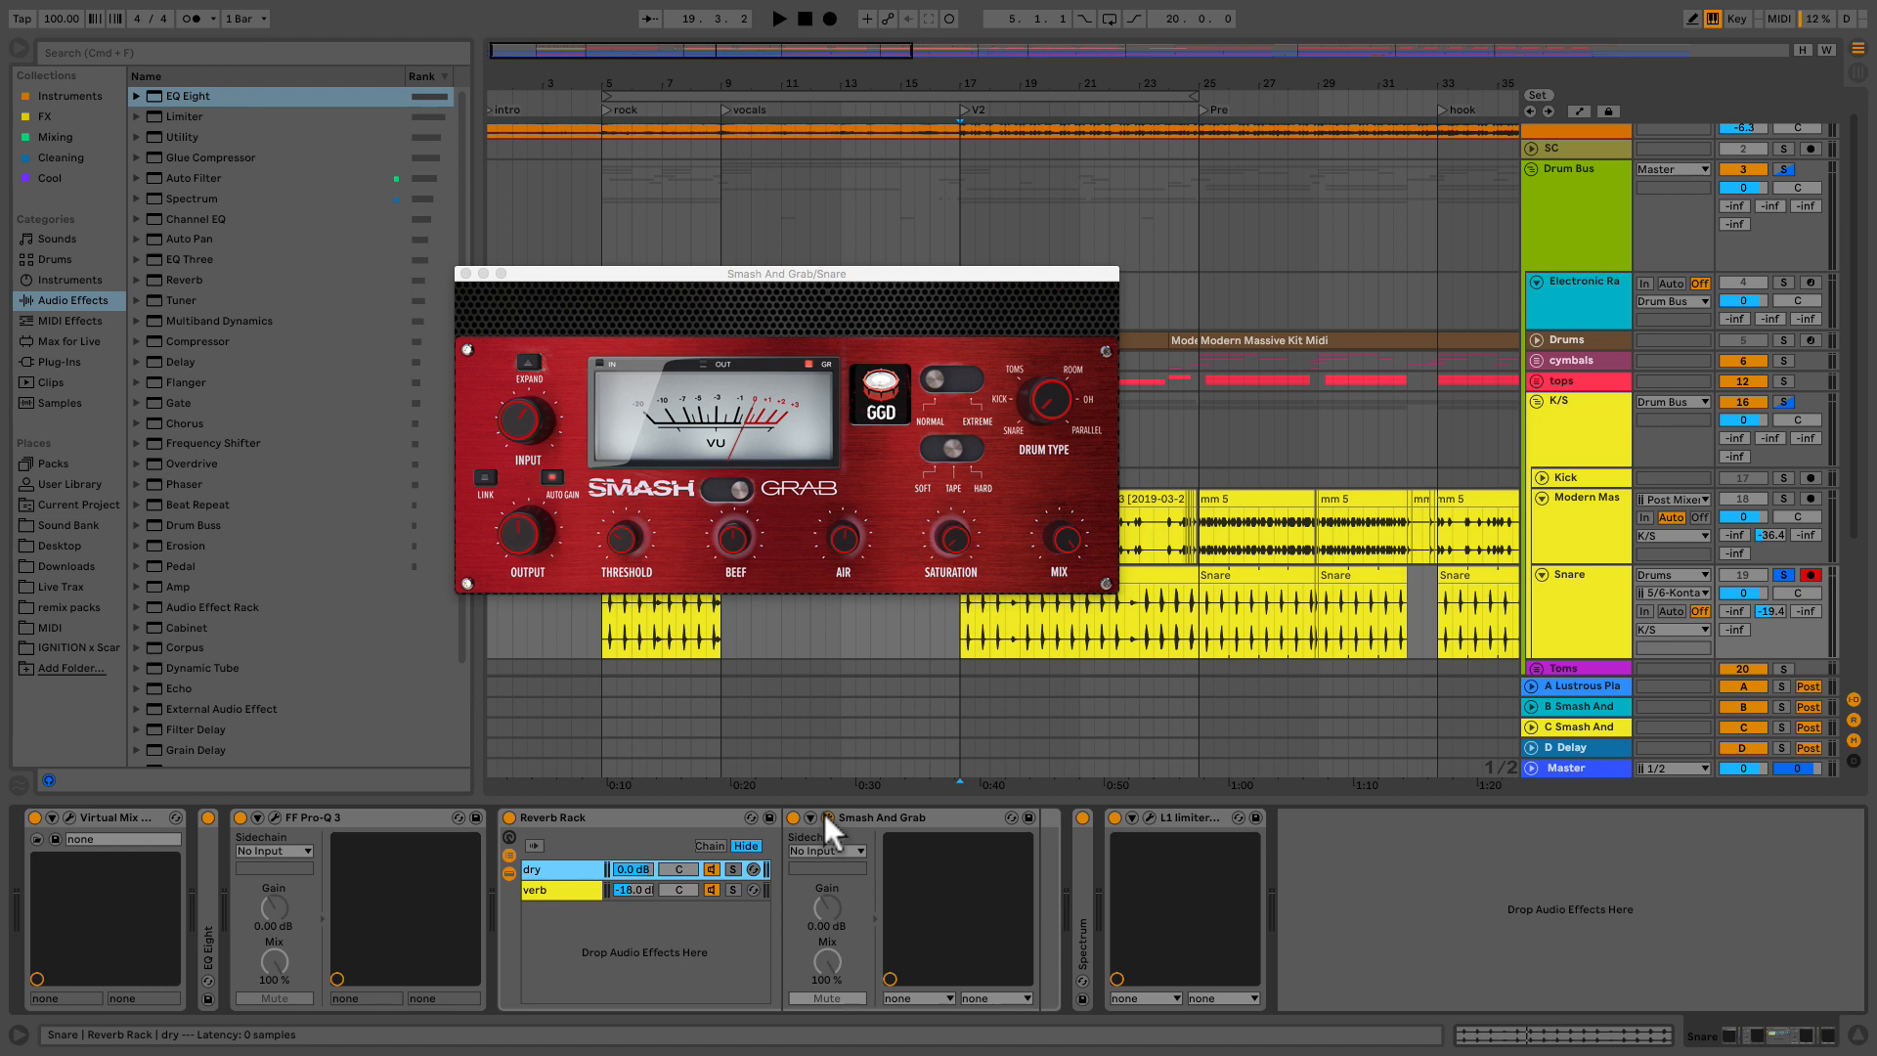
Step: Back in Ableton Live, close Smash And Grab and open Lustrous Plates on the verb chain of the Snare's Reverb Rack
{"action": "left_click", "coordinate": [828, 818]}
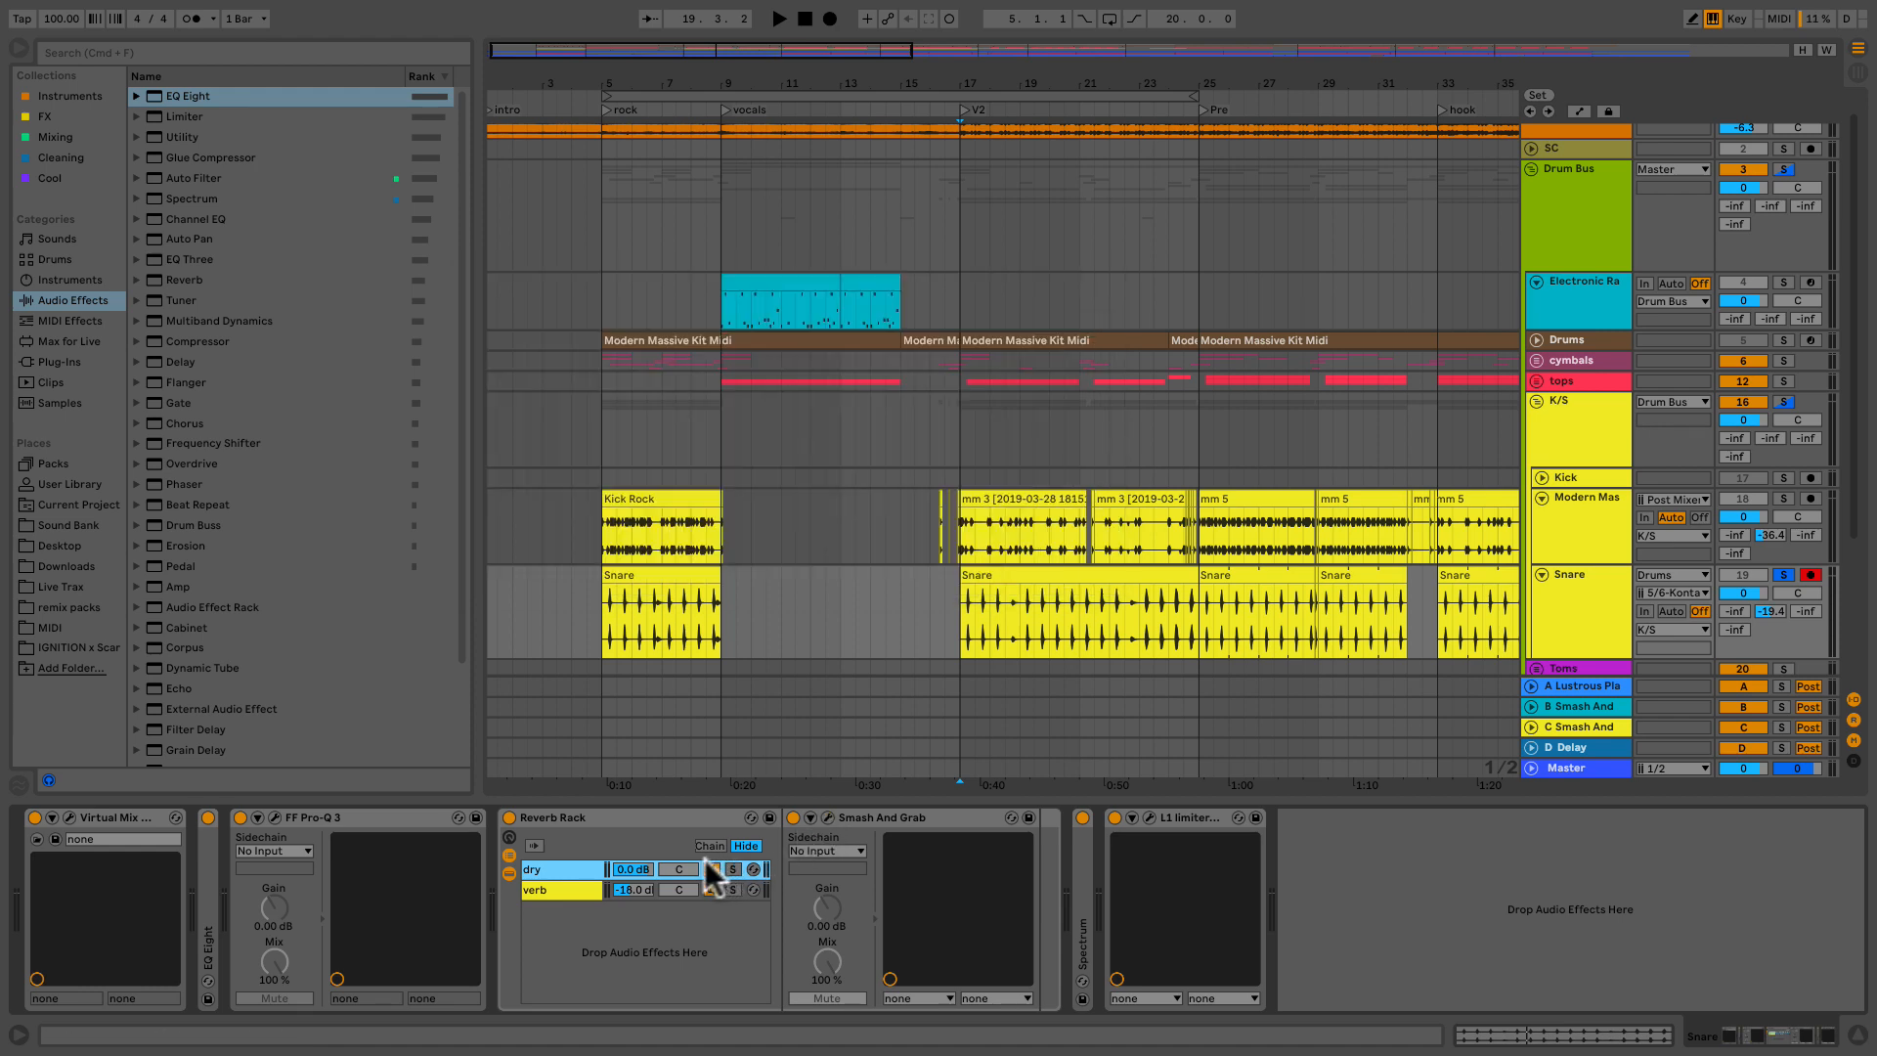
{"action": "left_click", "coordinate": [555, 887]}
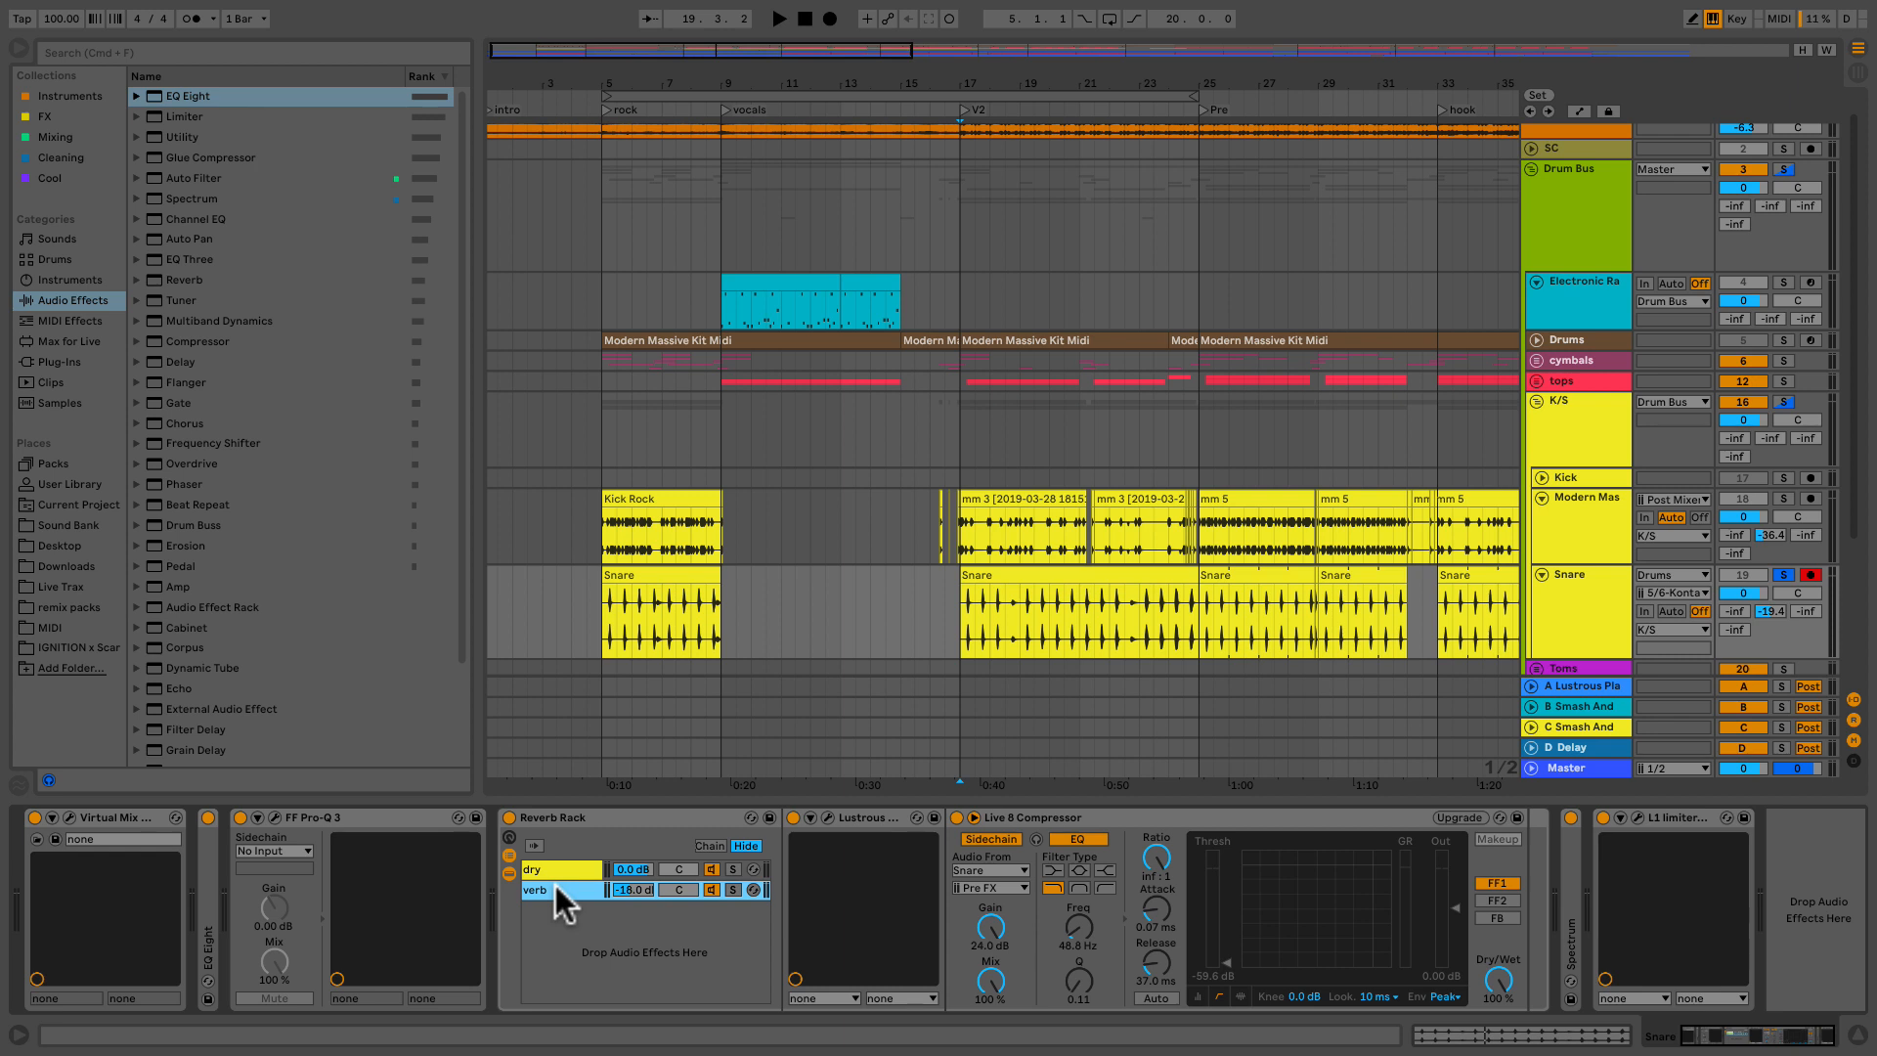
{"action": "left_click", "coordinate": [829, 816]}
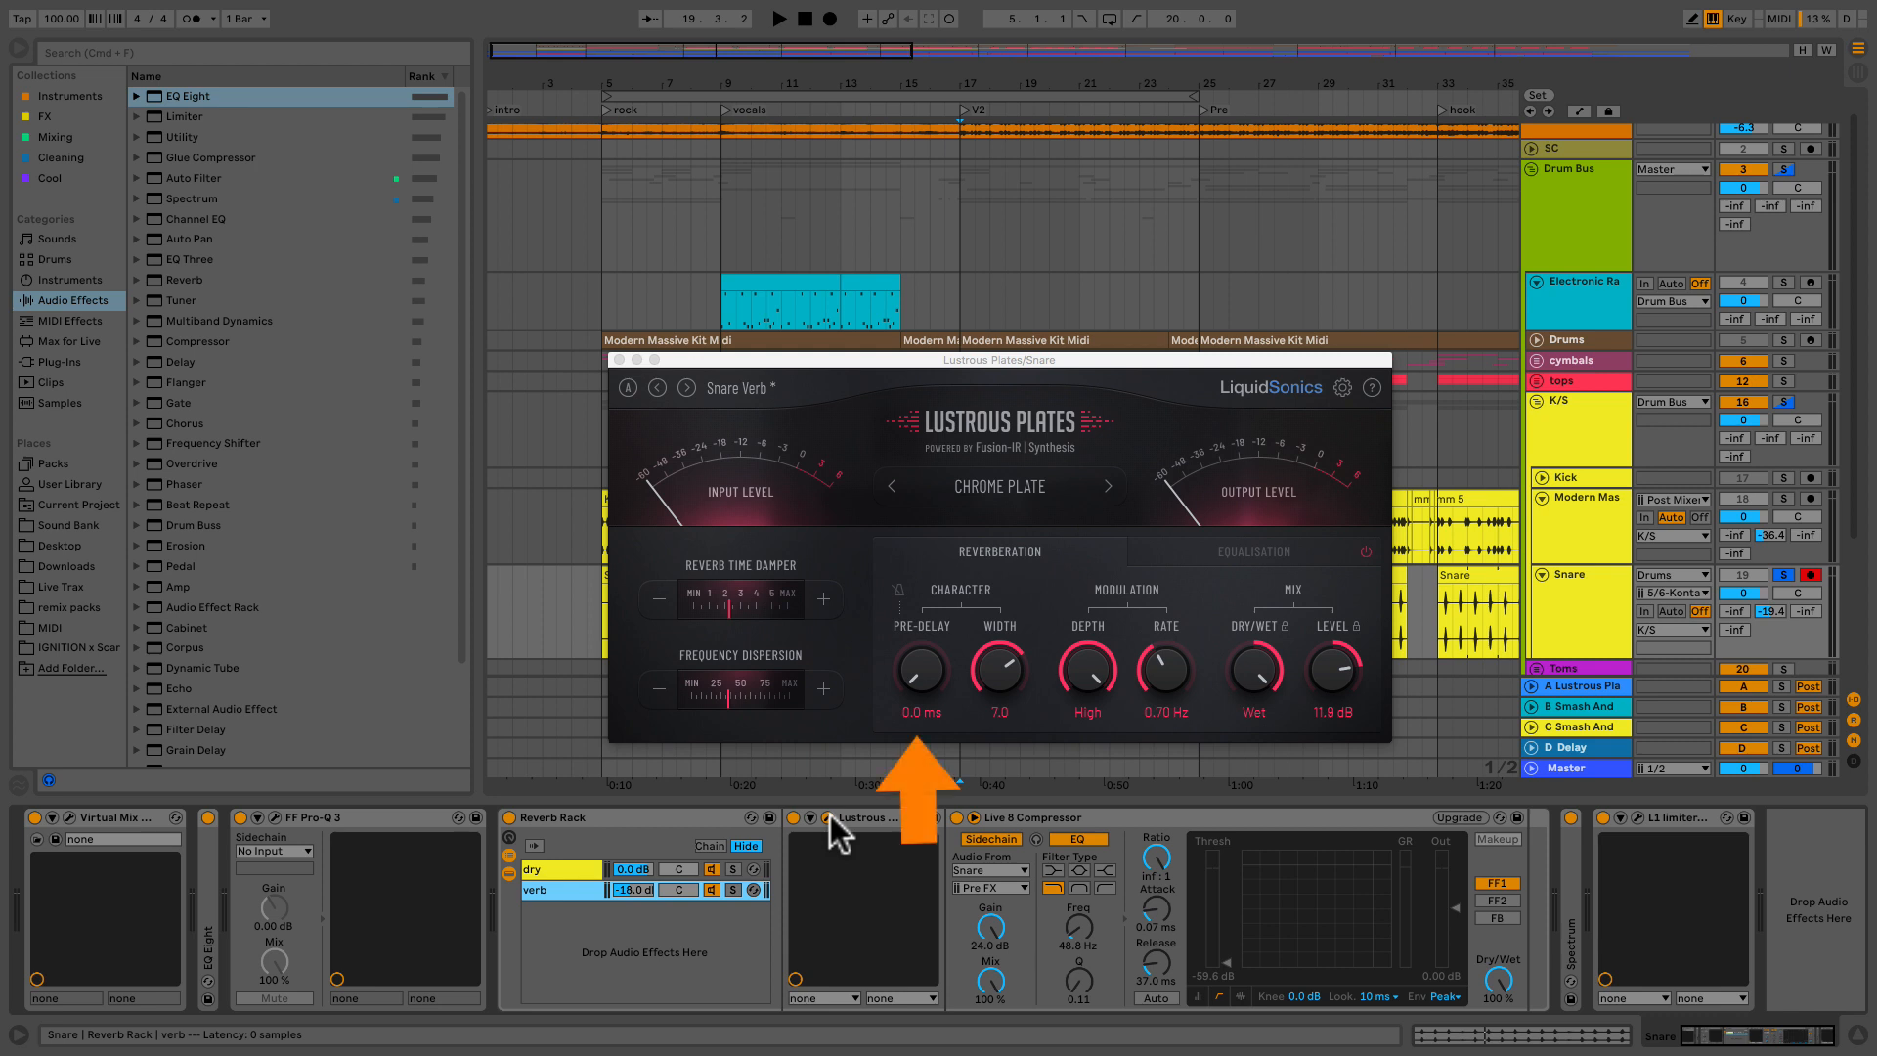
Step: Close Lustrous Plates and play the snare from the V2 marker with the verb chain's Live 8 Compressor bypassed and re-enabled
{"action": "left_click", "coordinate": [827, 812]}
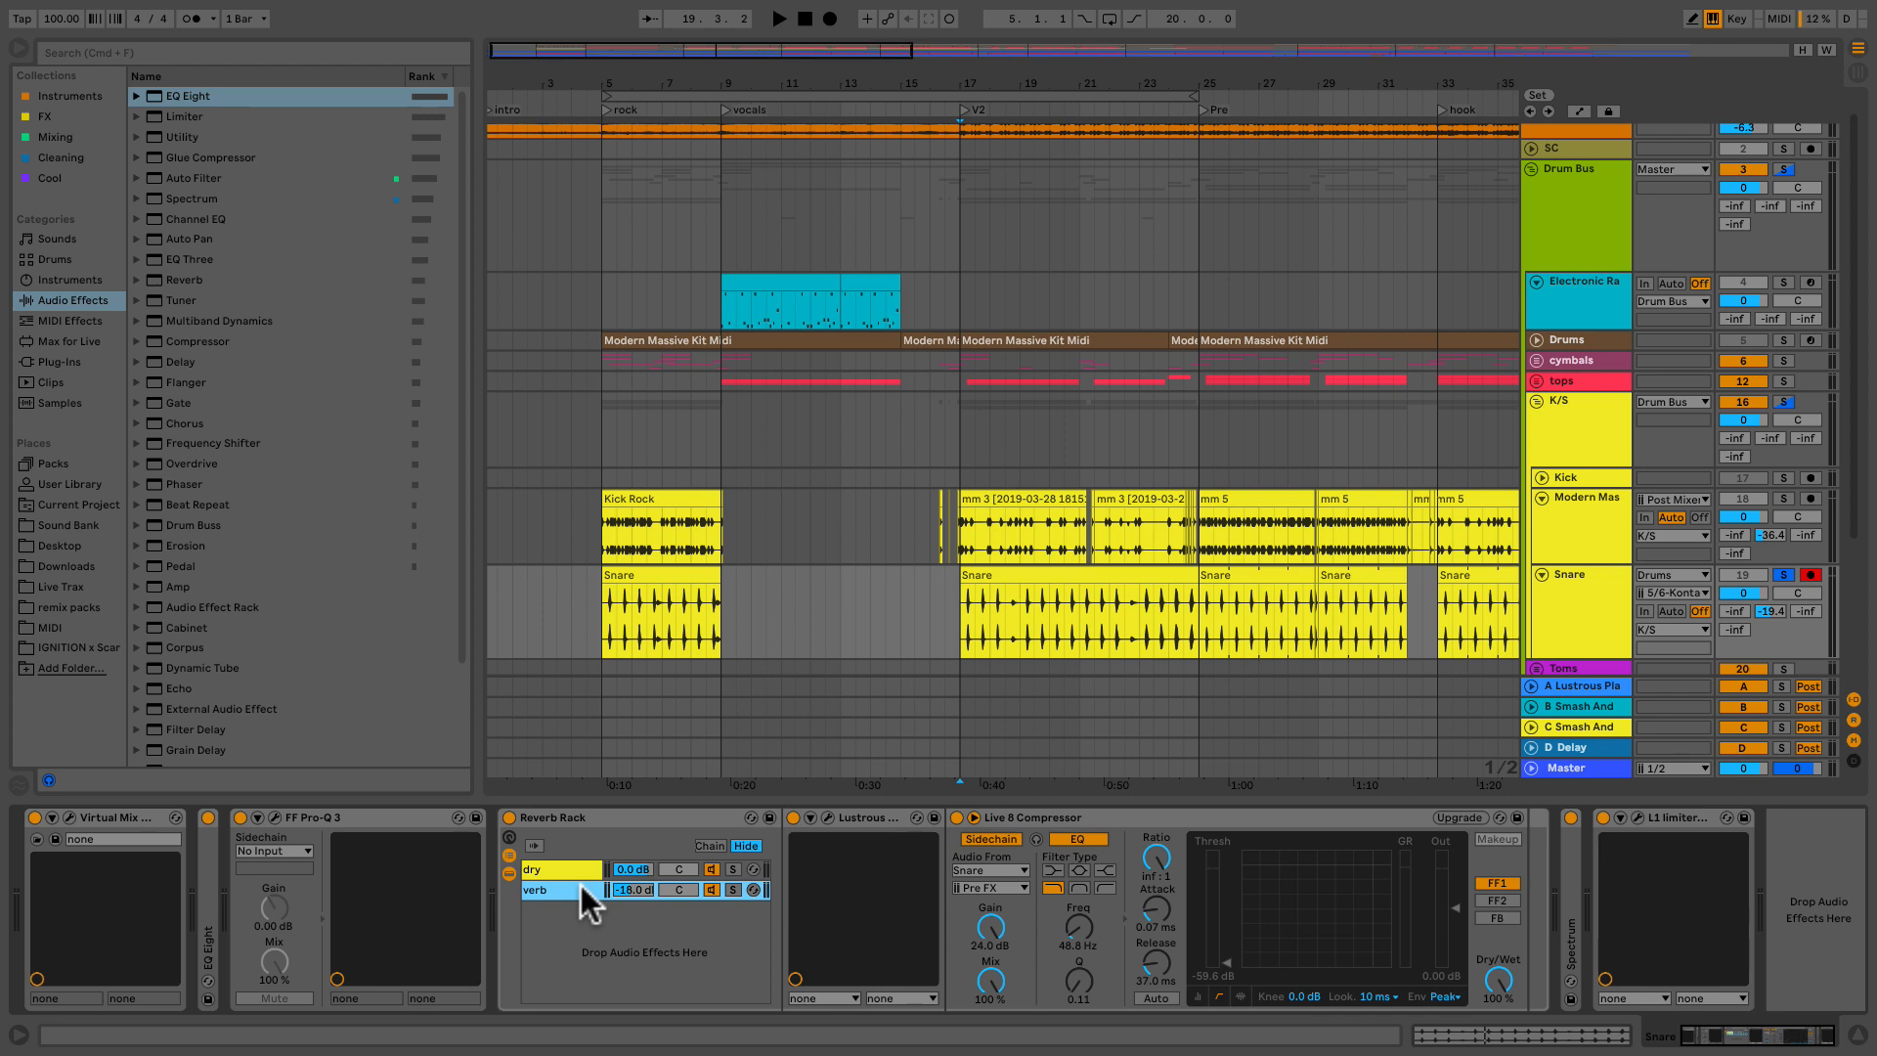
{"action": "key", "text": "space"}
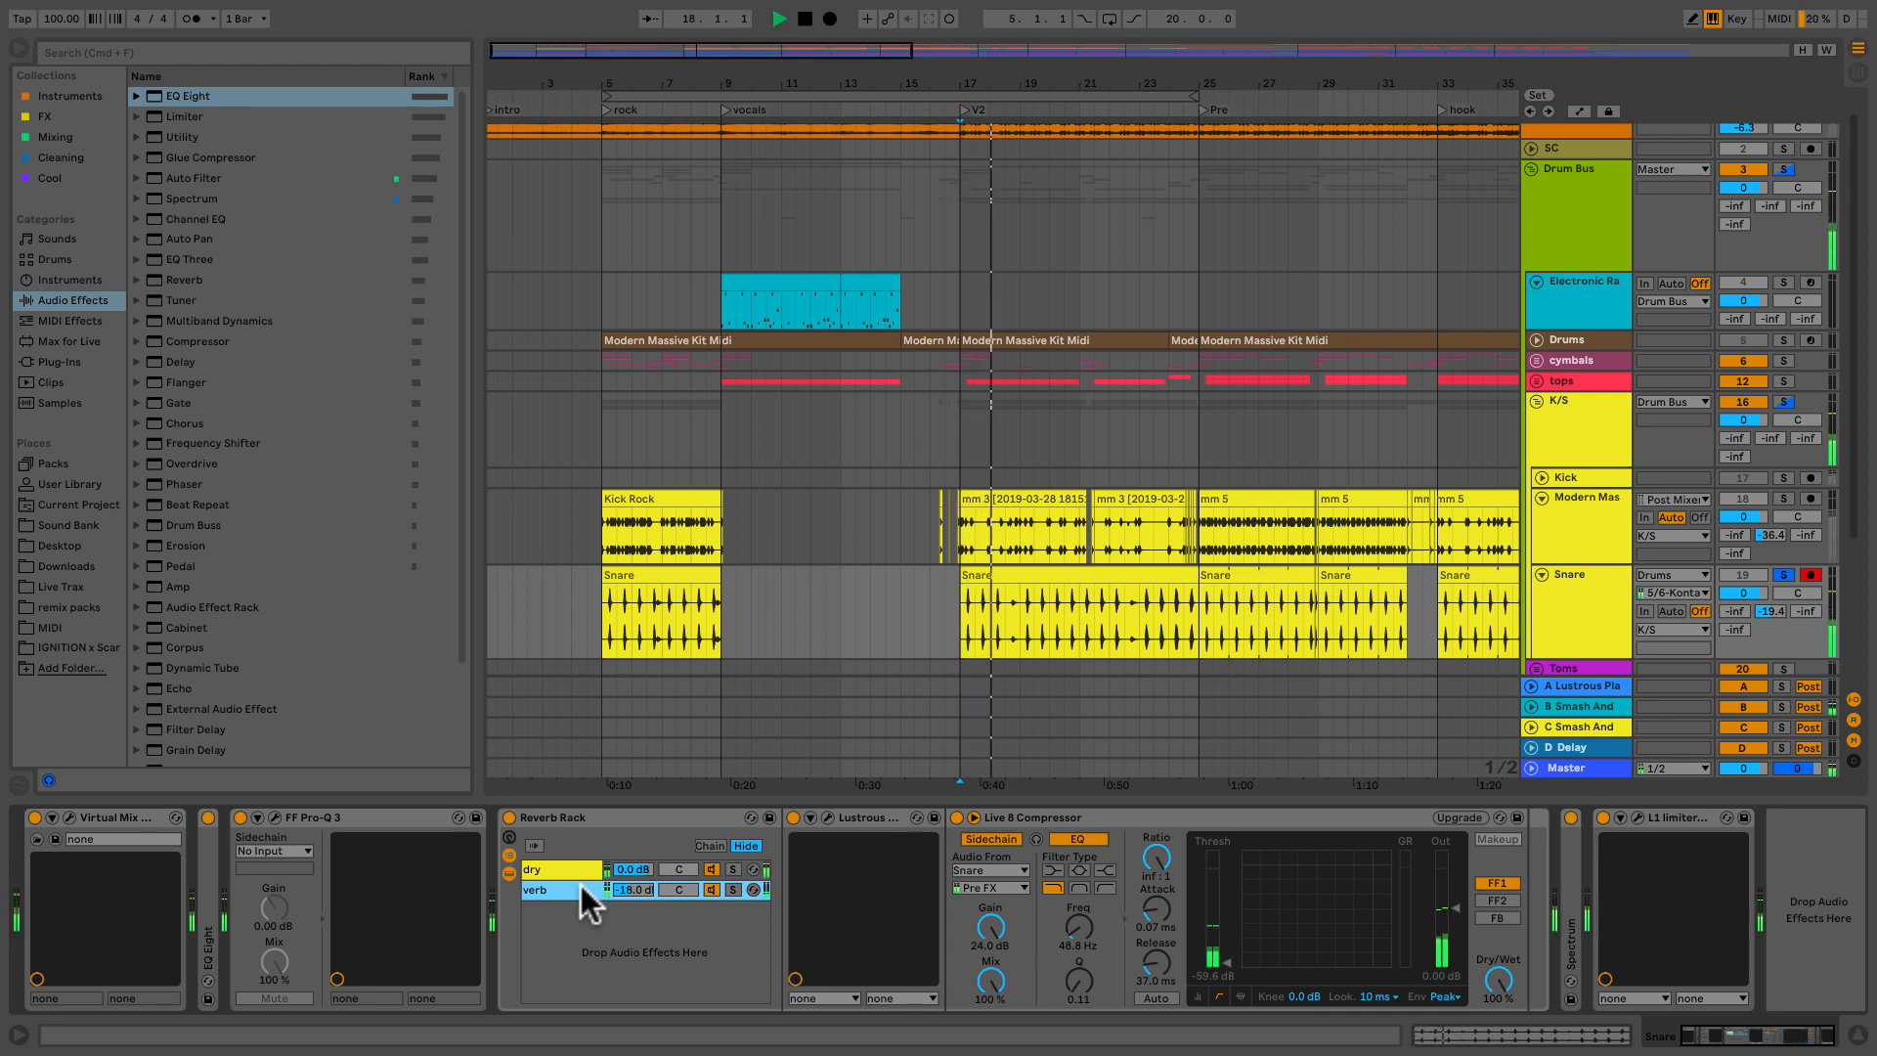
{"action": "key", "text": "space"}
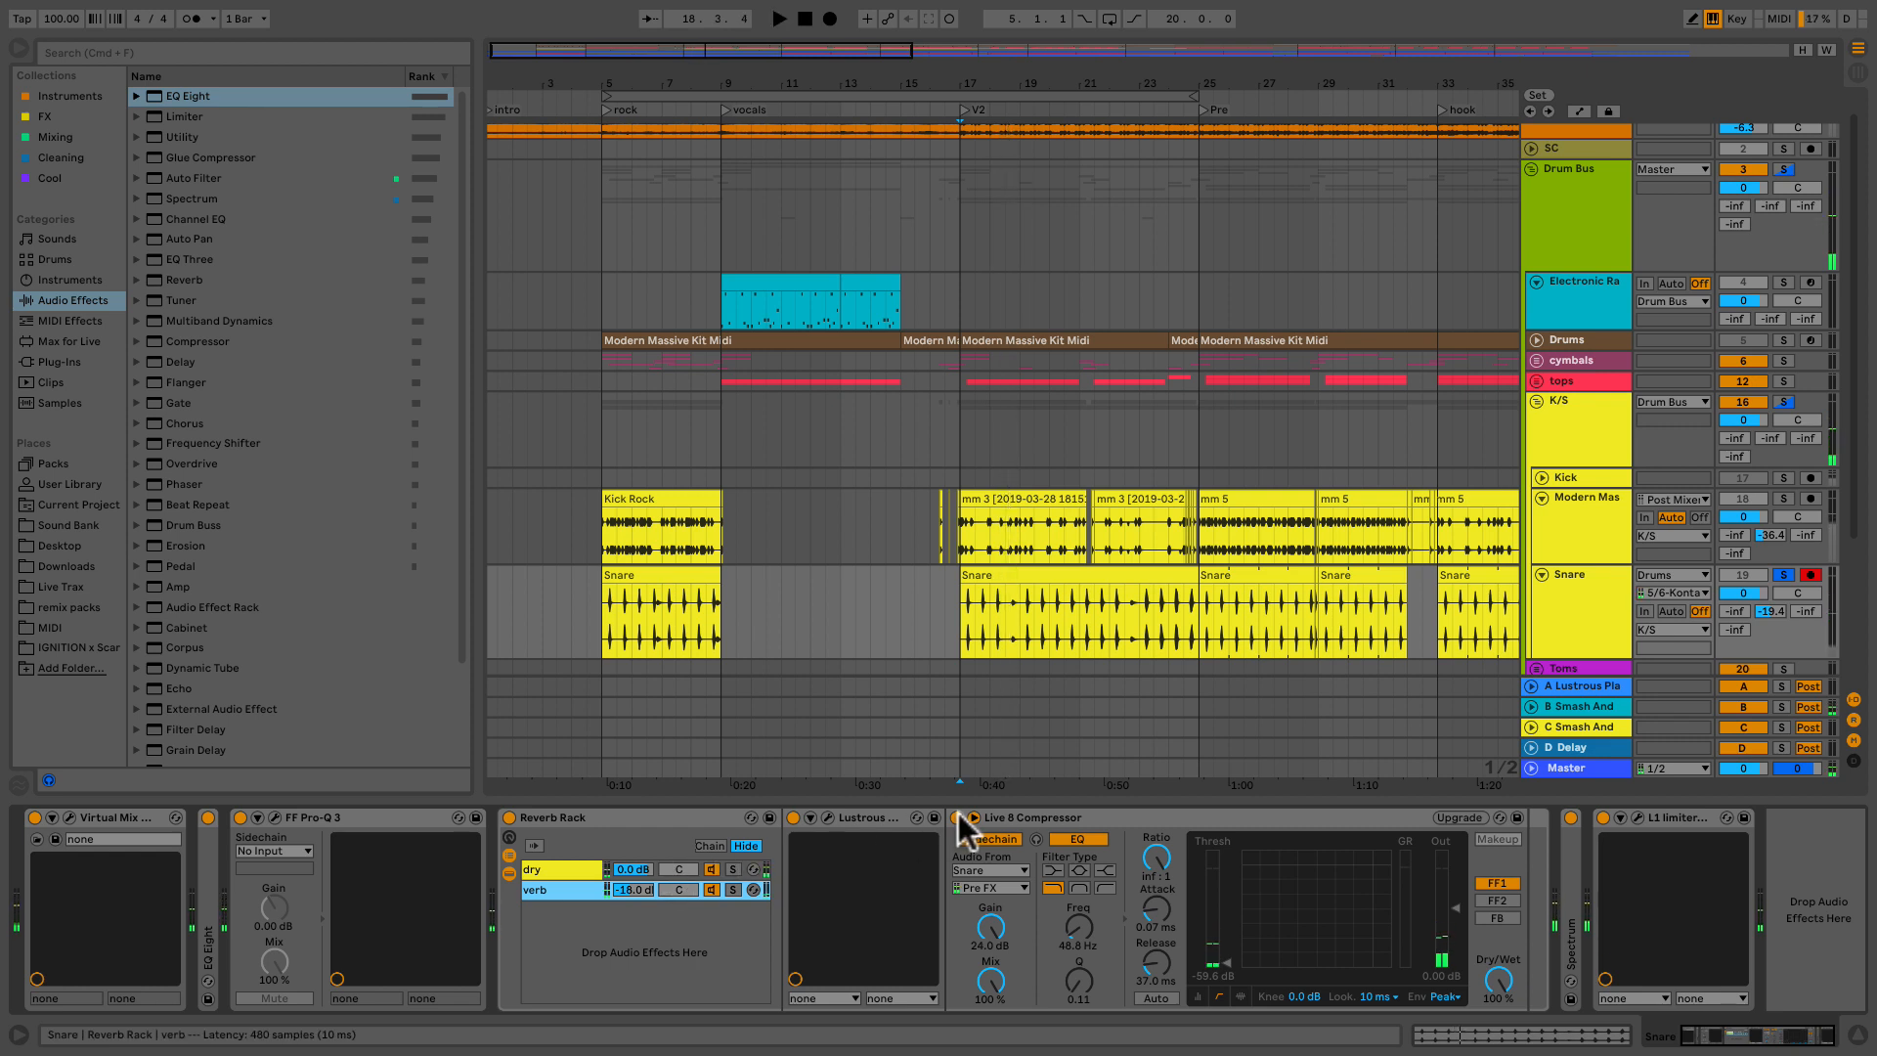
{"action": "key", "text": "space"}
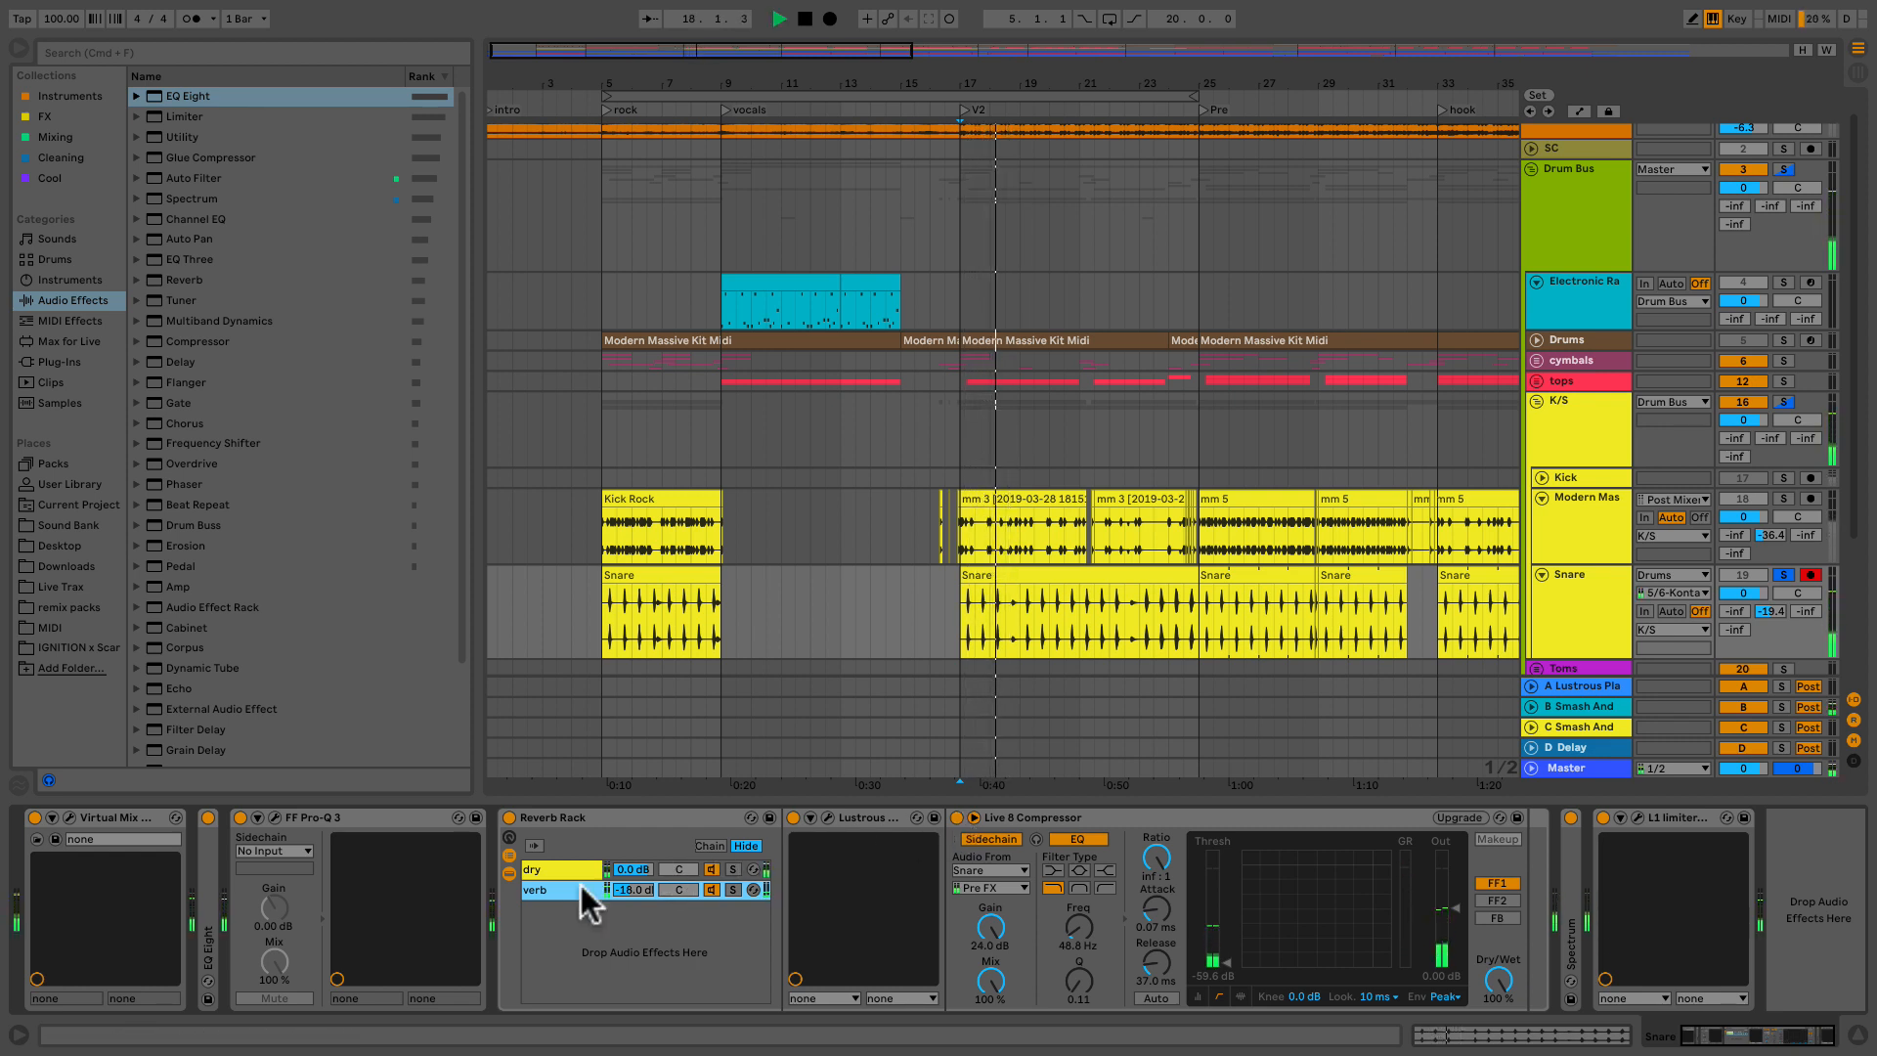
{"action": "left_click", "coordinate": [958, 817]}
{"action": "key", "text": "space"}
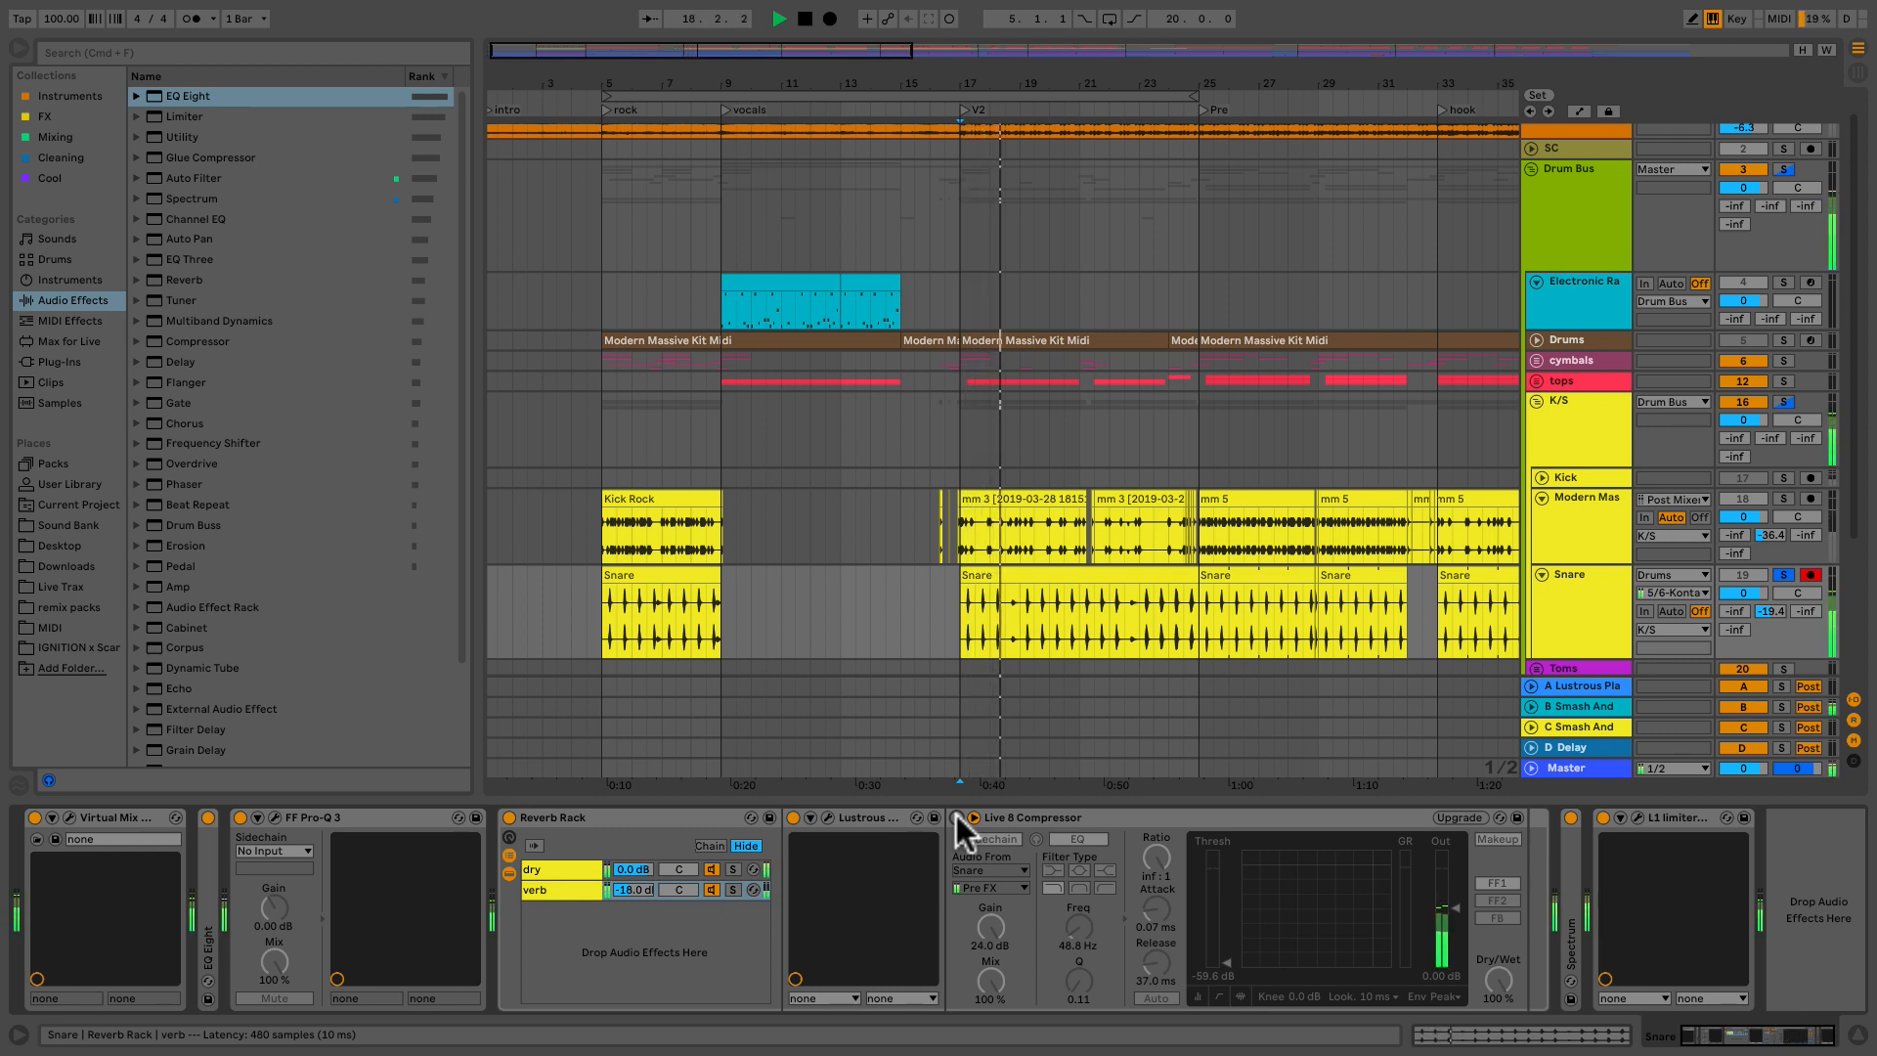
{"action": "left_click", "coordinate": [957, 817]}
{"action": "key", "text": "space"}
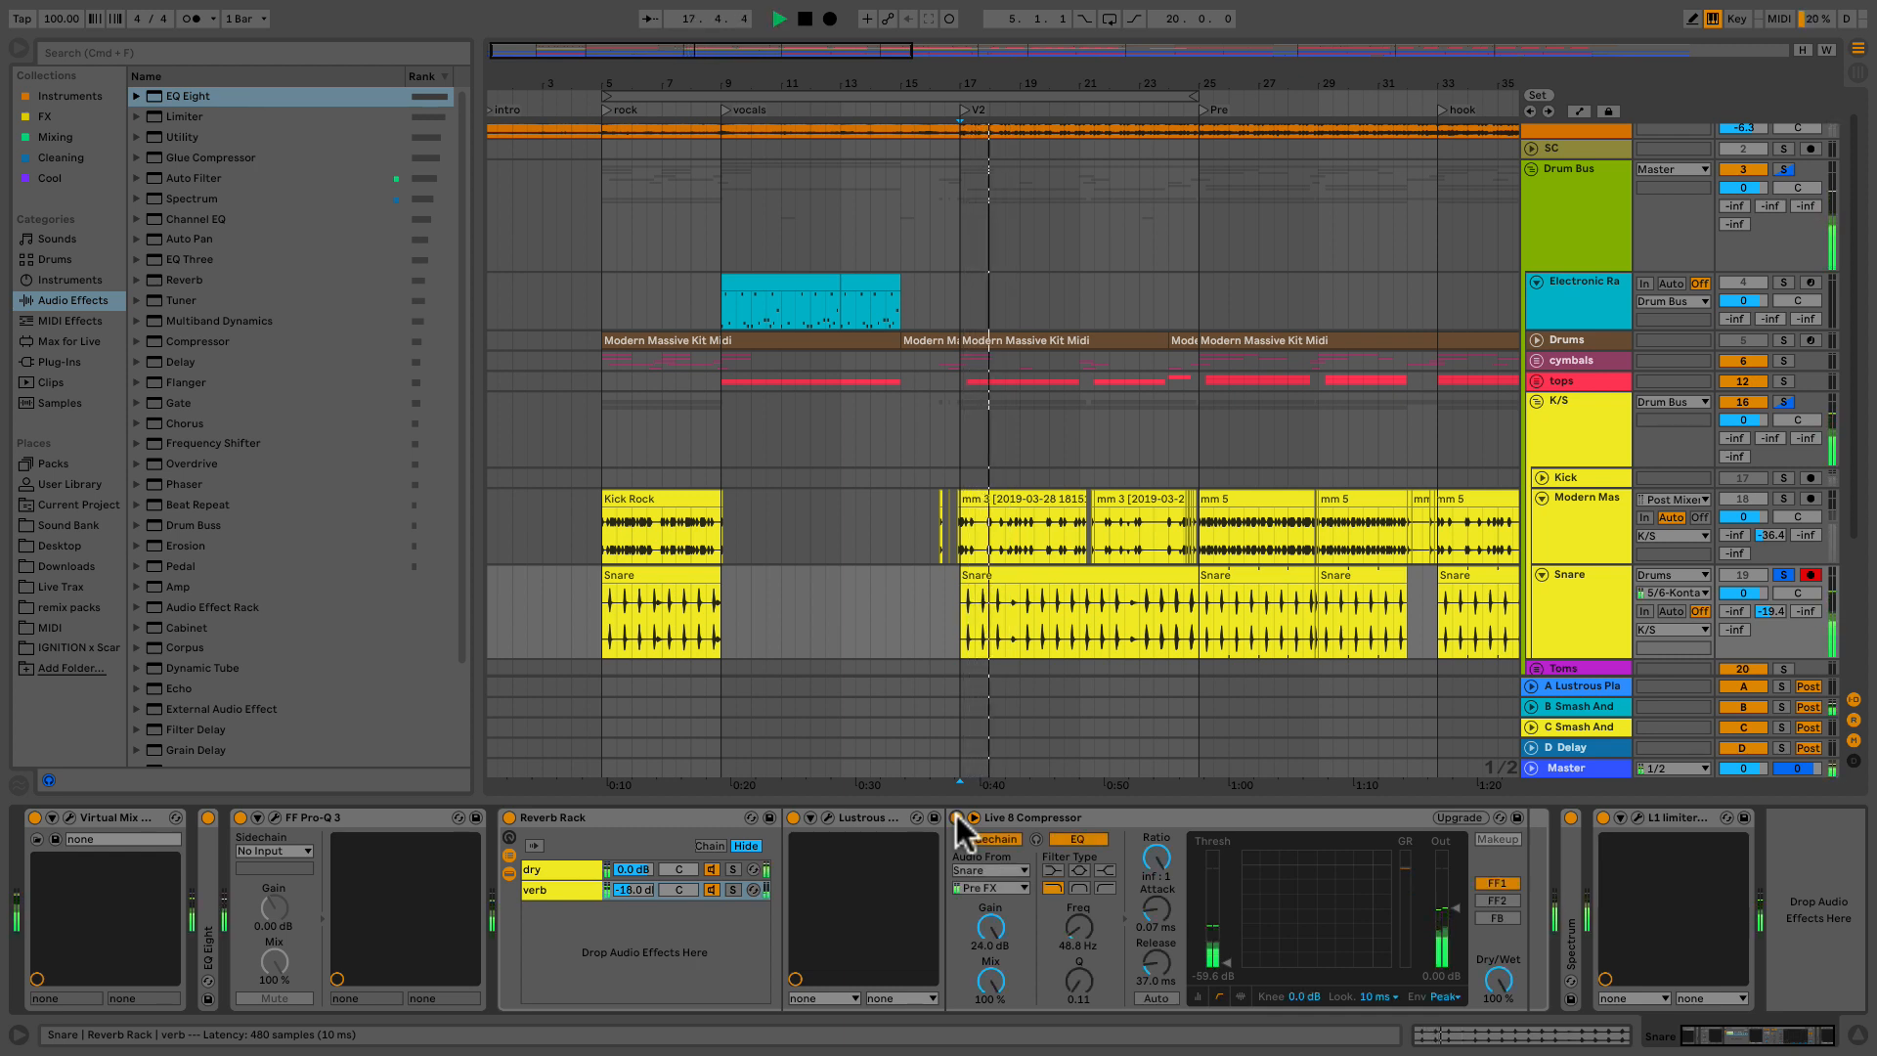
{"action": "key", "text": "space"}
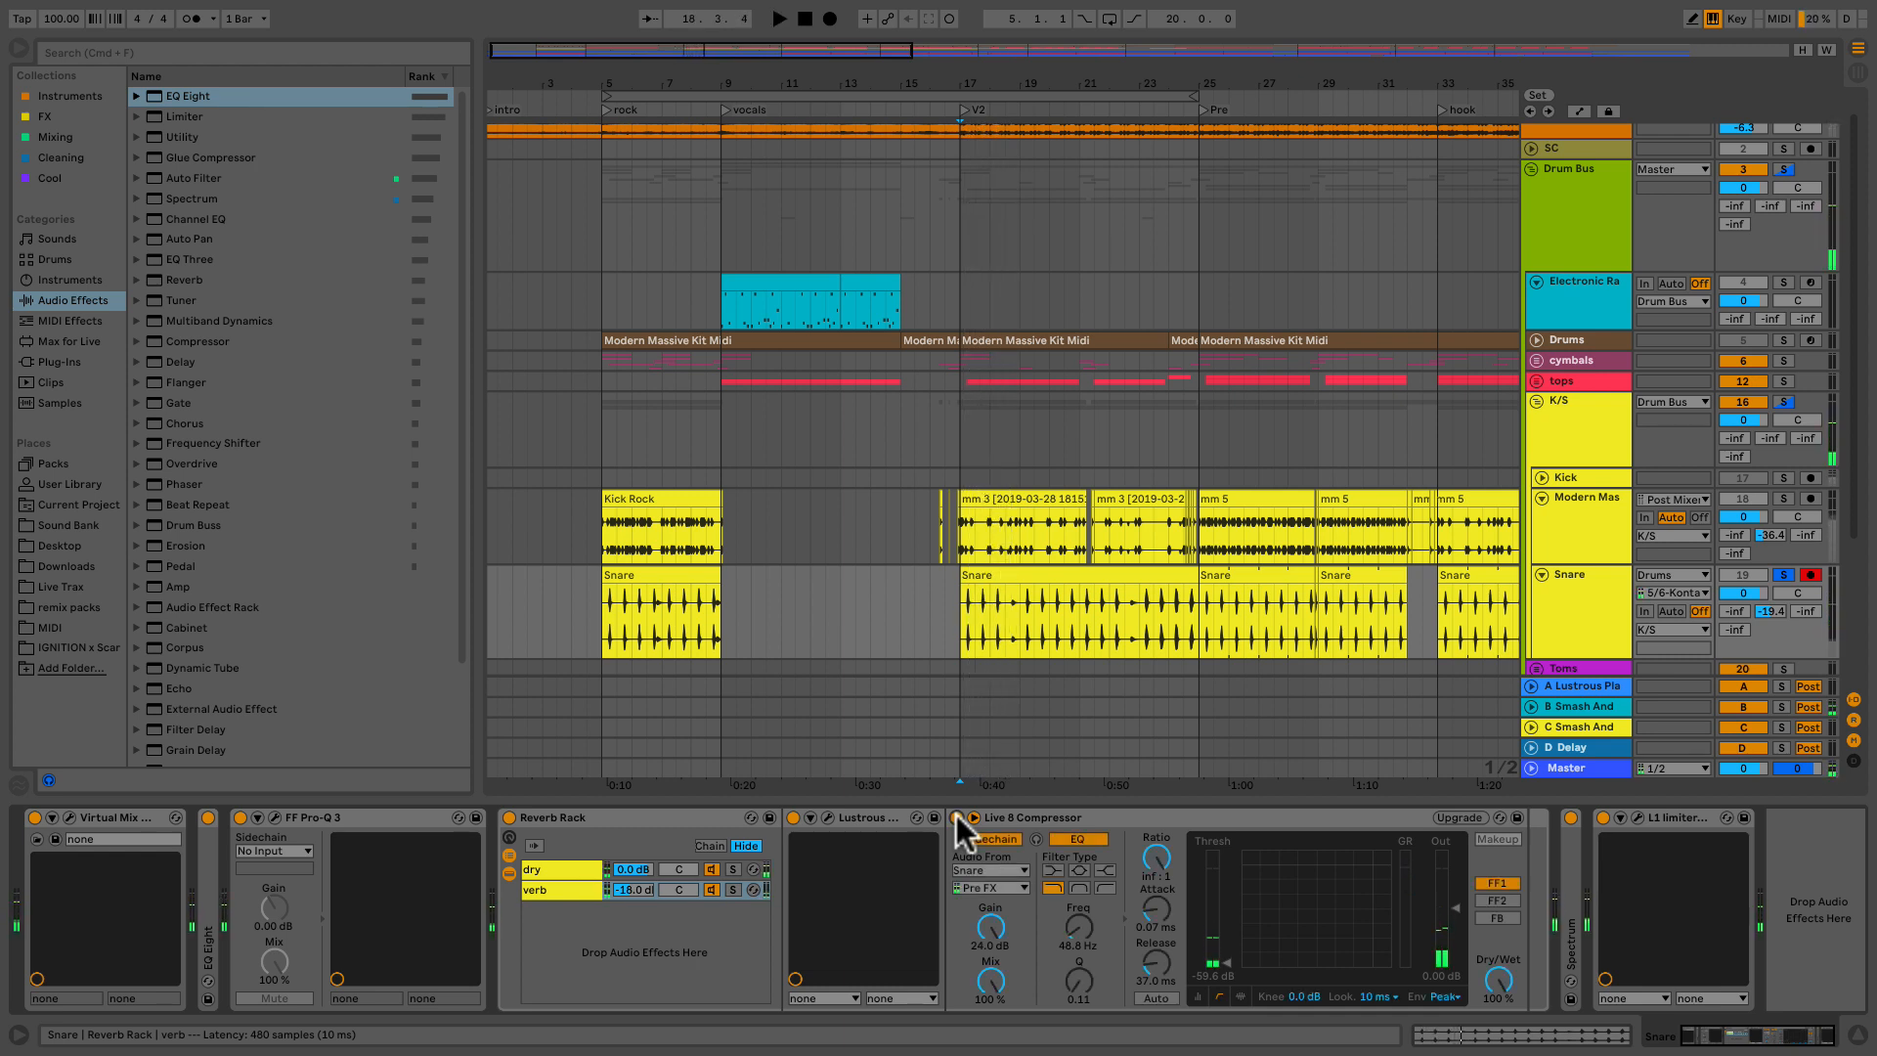
Step: Set the release of the verb chain's Live 8 Compressor to 146 ms and play the snare from the V2 marker
{"action": "left_click_drag", "start_coordinate": [1154, 959], "coordinate": [1154, 958]}
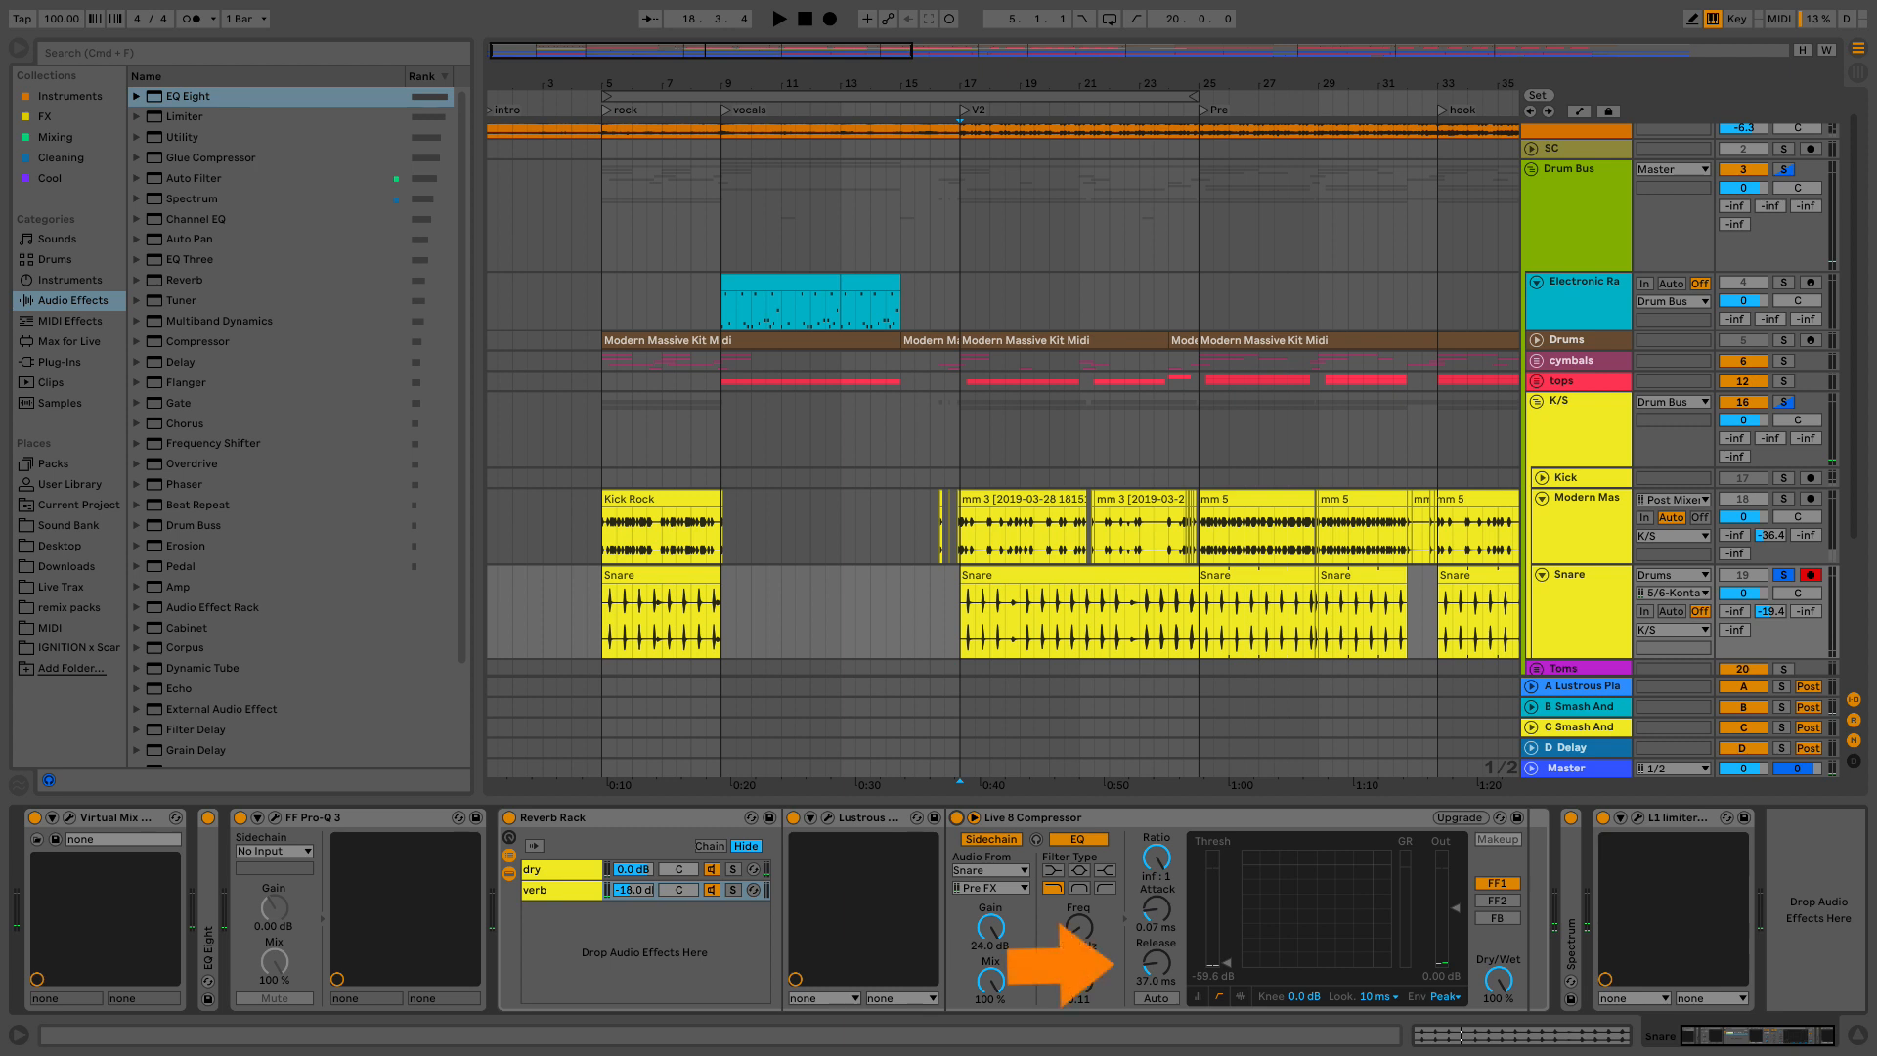
{"action": "left_click_drag", "start_coordinate": [1154, 955], "coordinate": [1154, 931]}
{"action": "key", "text": "space"}
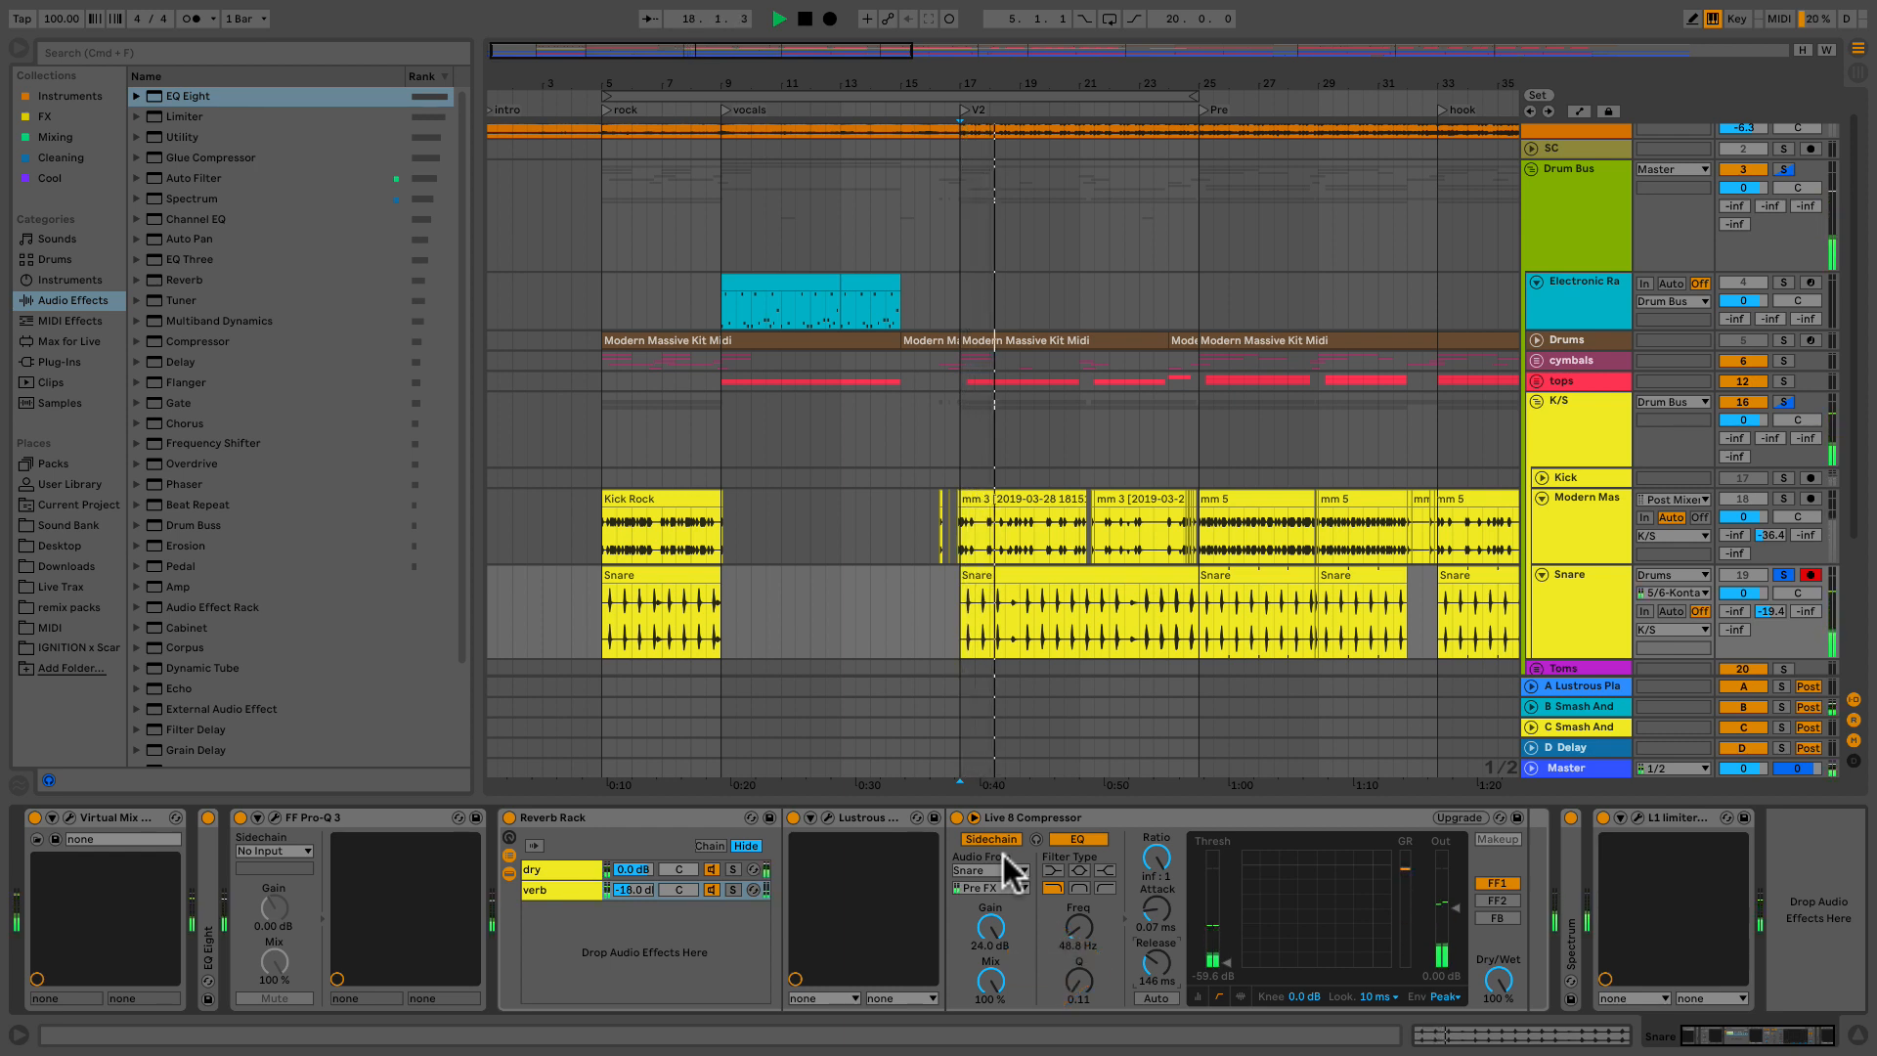
{"action": "key", "text": "space"}
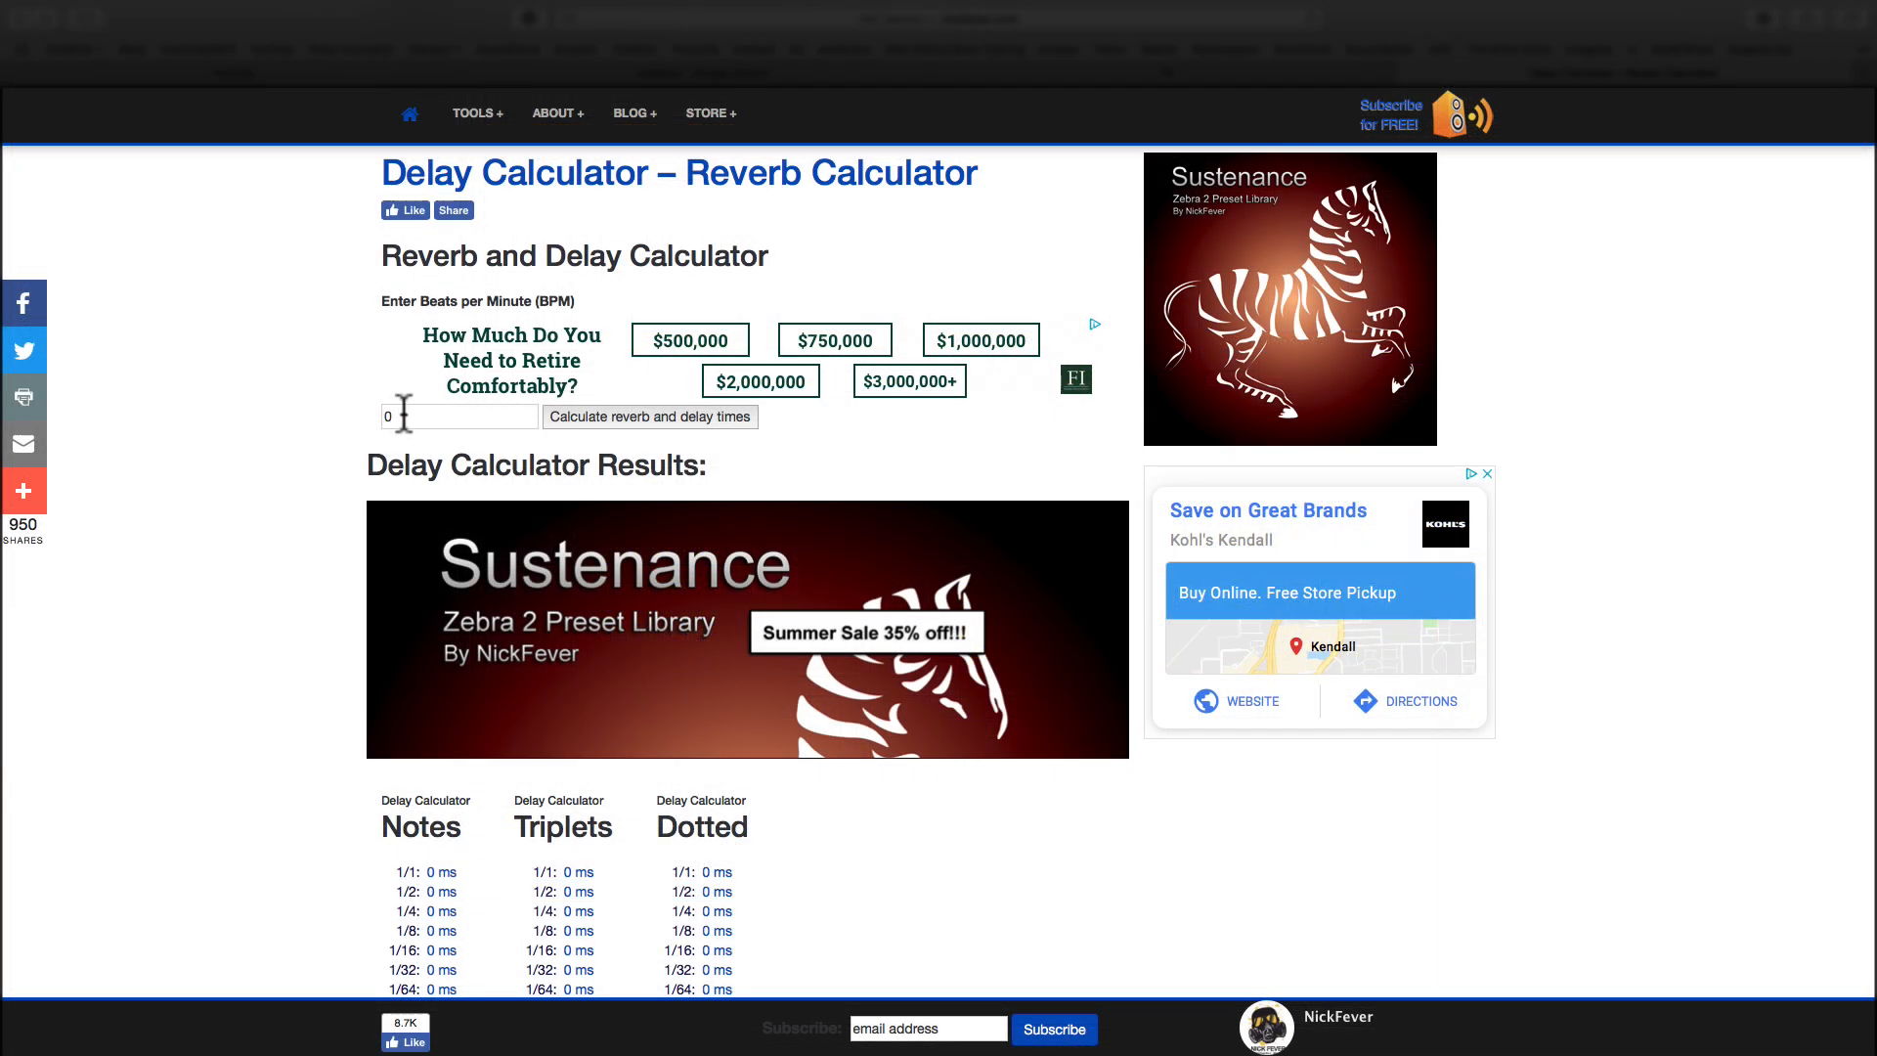
Step: In the web browser's Reverb and Delay Calculator, calculate the reverb and delay times for 100 BPM
{"action": "left_click", "coordinate": [403, 415]}
{"action": "key", "text": "BackSpace"}
{"action": "type", "text": "100"}
{"action": "left_click", "coordinate": [604, 418]}
{"action": "scroll", "coordinate": [576, 511], "scroll_direction": "down", "scroll_amount": 5}
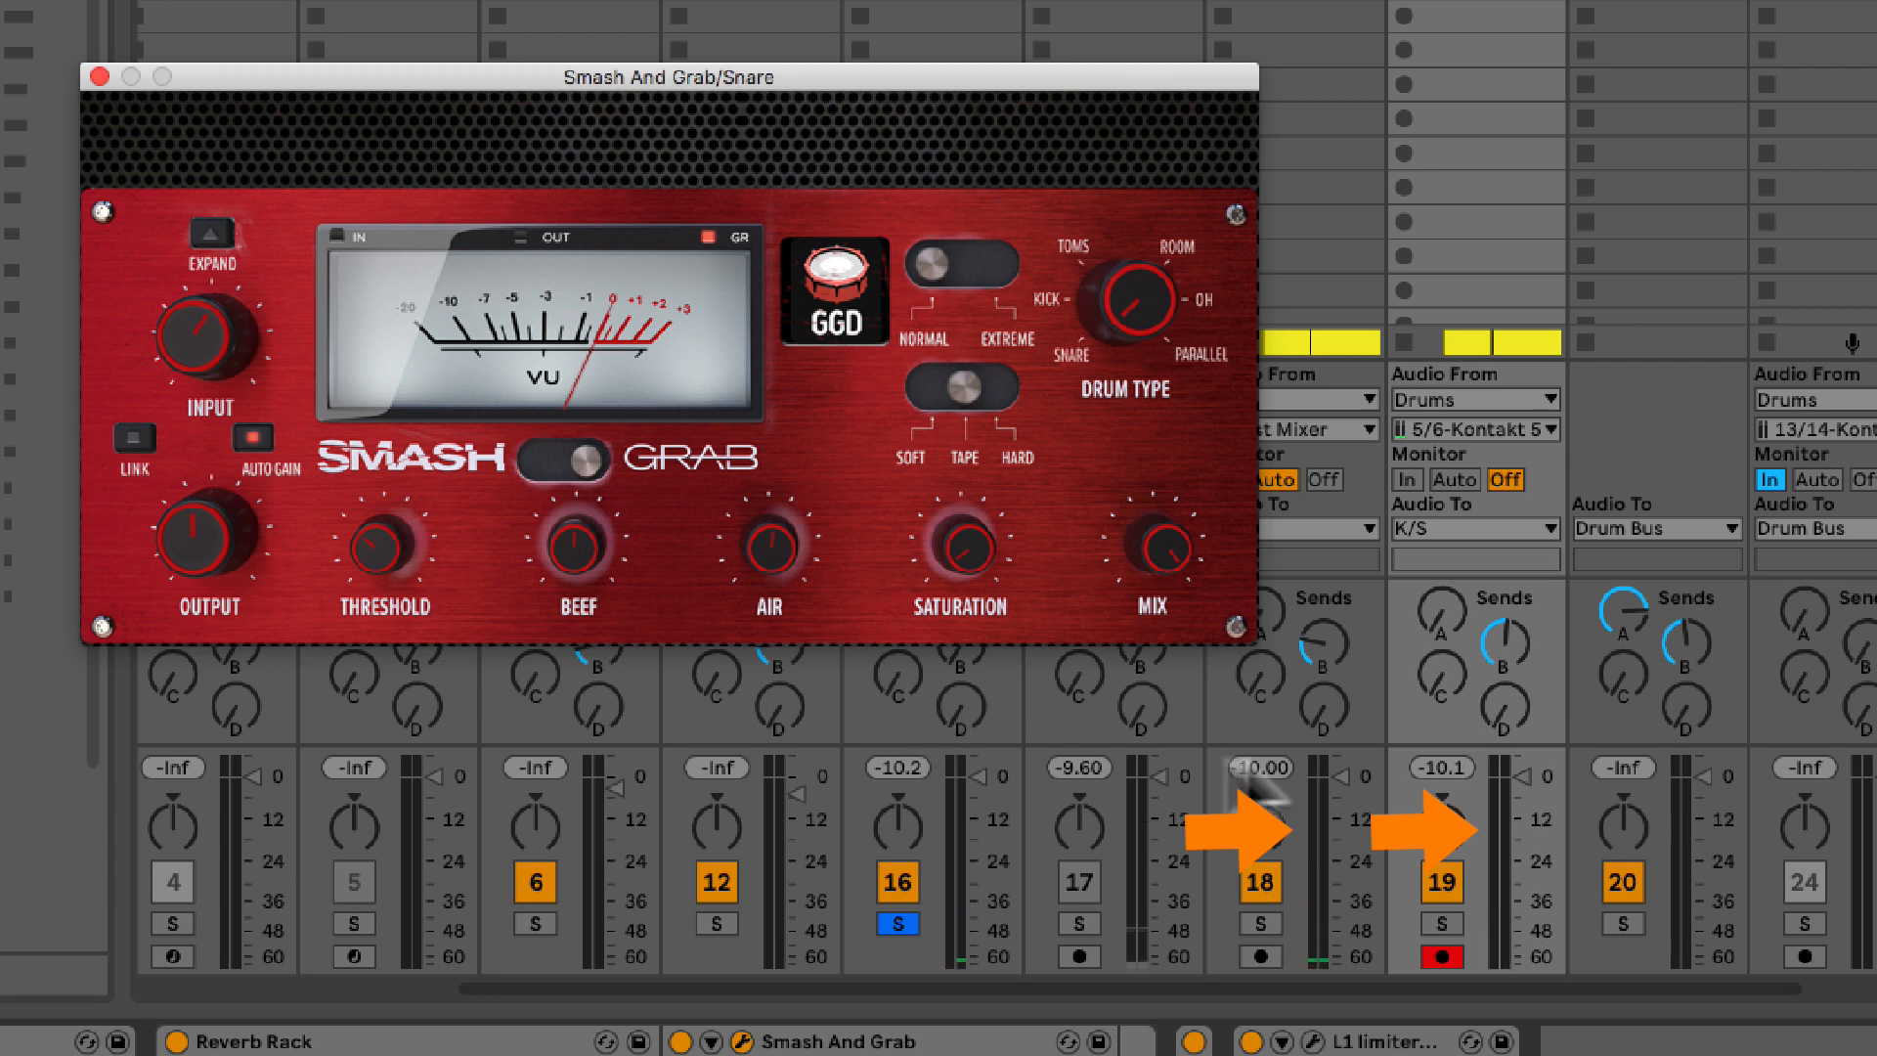
Step: Back in Ableton Live, reset the kick and snare peak levels and raise the Output of the Snare's Smash And Grab during playback
{"action": "left_click", "coordinate": [1442, 767]}
{"action": "left_click", "coordinate": [1261, 767]}
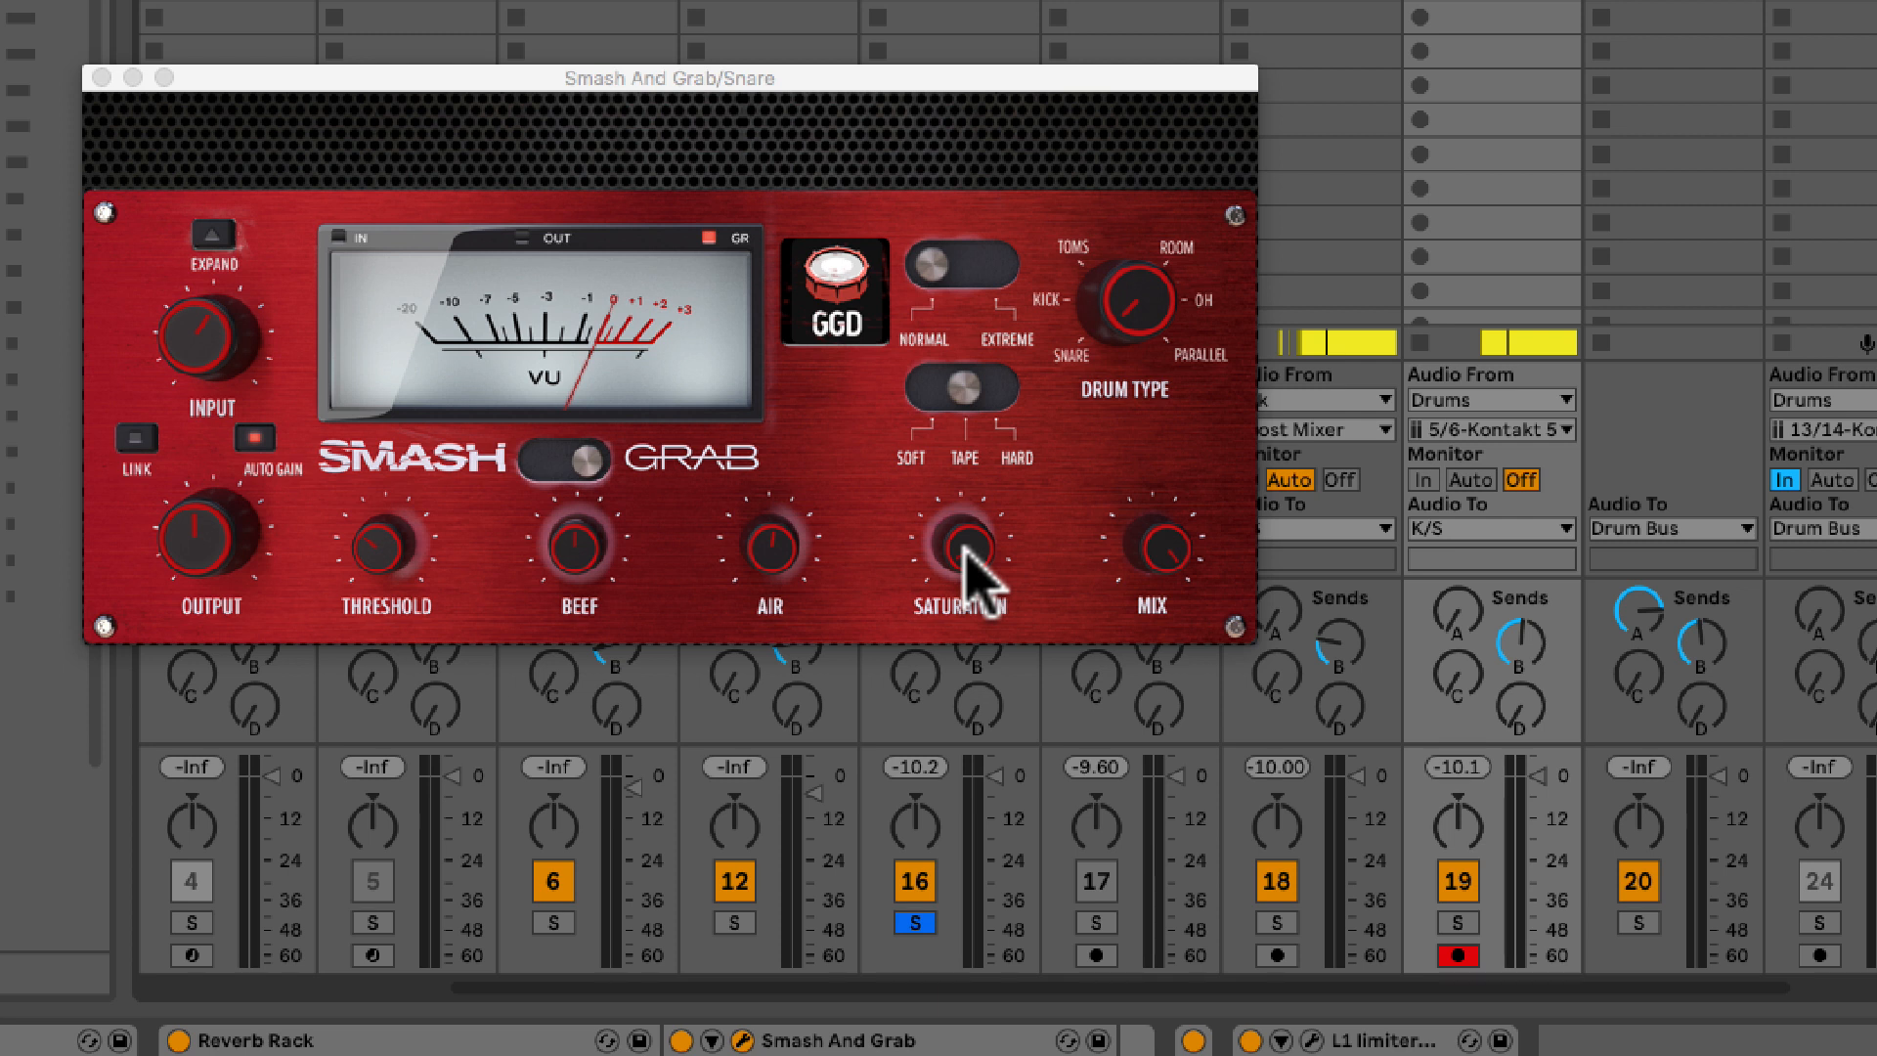
{"action": "left_click_drag", "start_coordinate": [965, 549], "coordinate": [952, 308]}
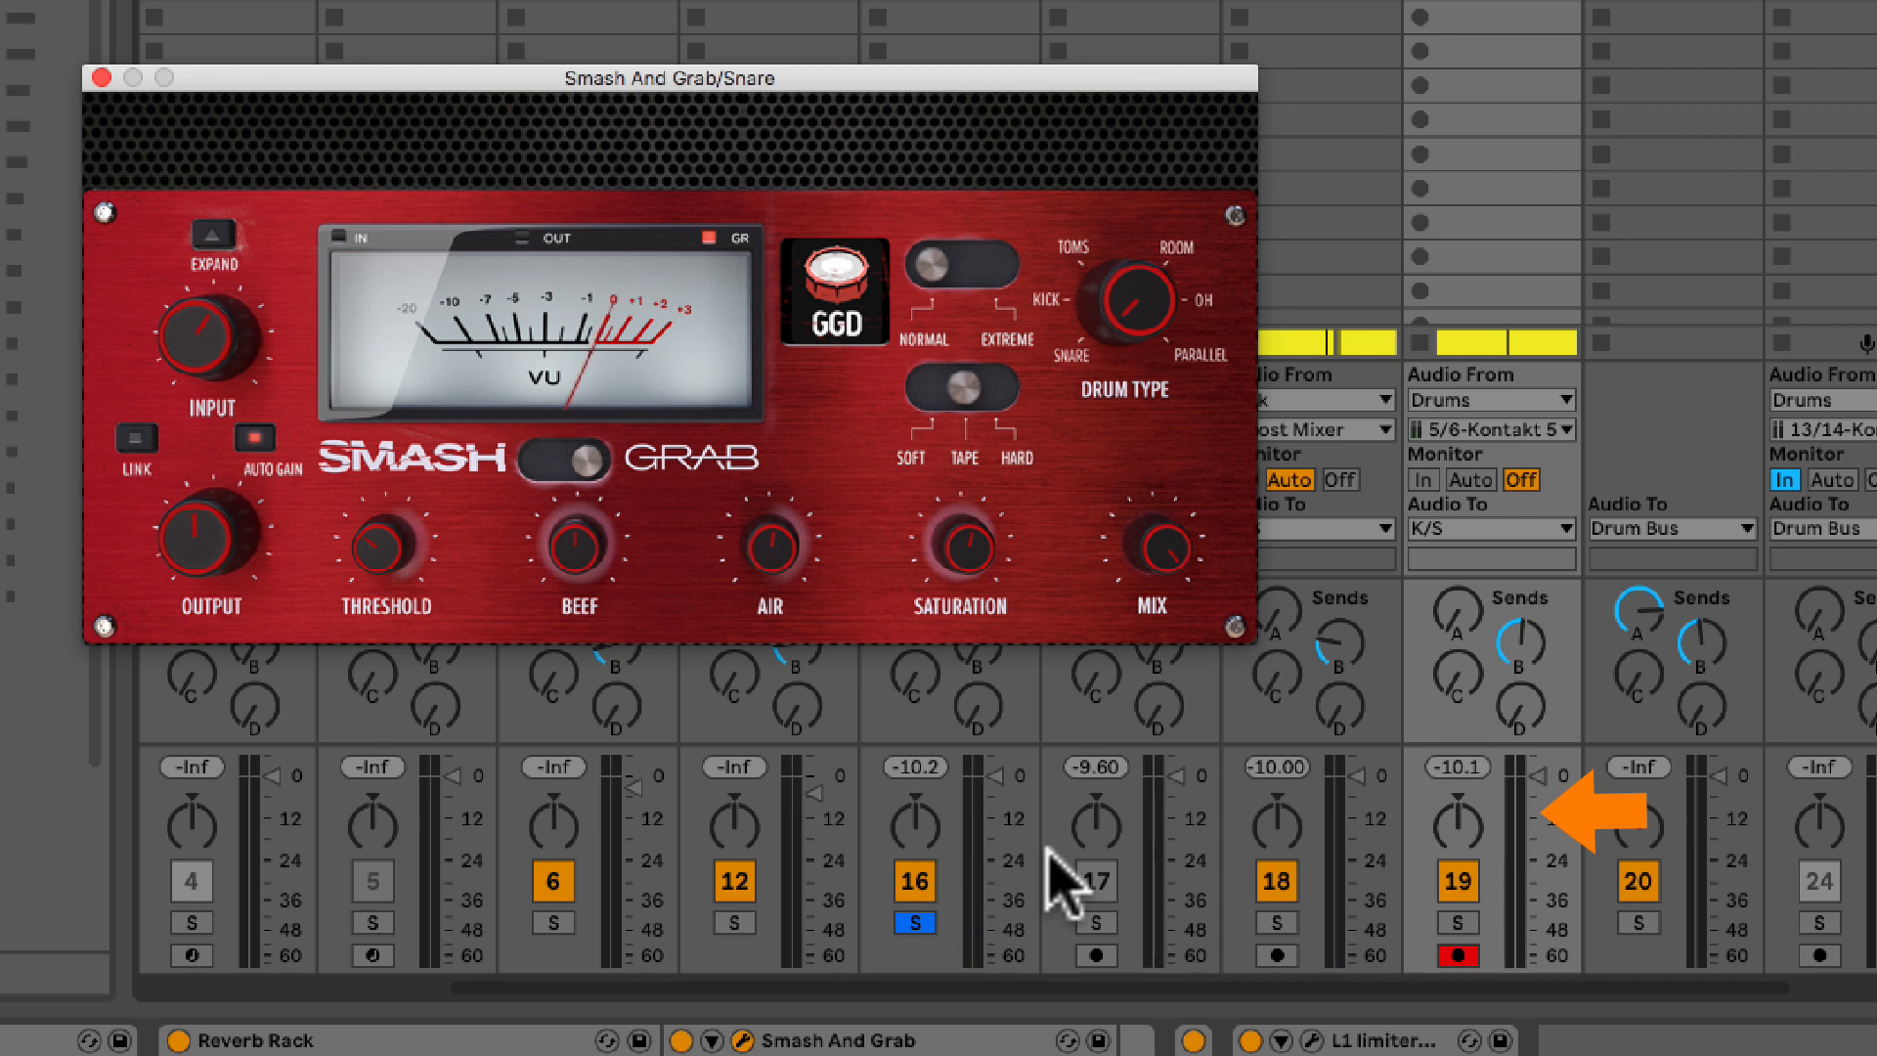
{"action": "left_click_drag", "start_coordinate": [1486, 768], "coordinate": [1484, 772]}
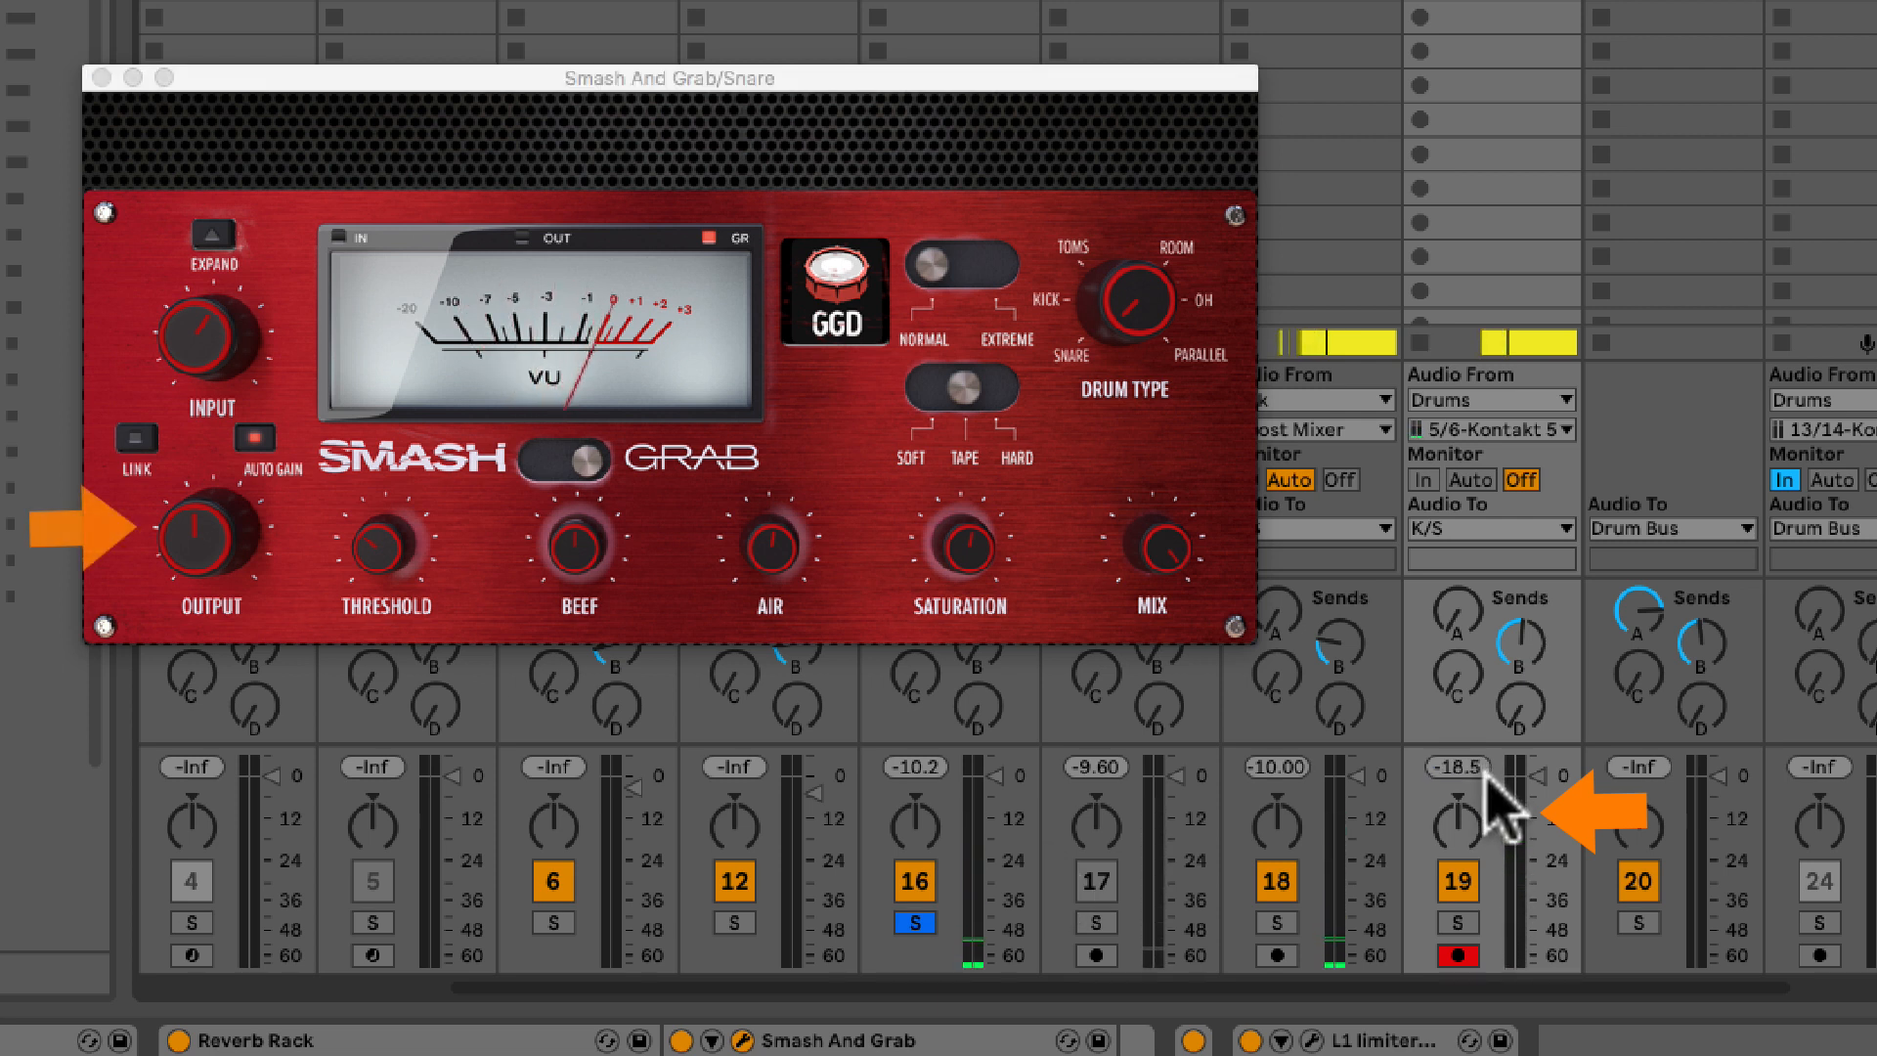
{"action": "left_click_drag", "start_coordinate": [211, 525], "coordinate": [221, 459]}
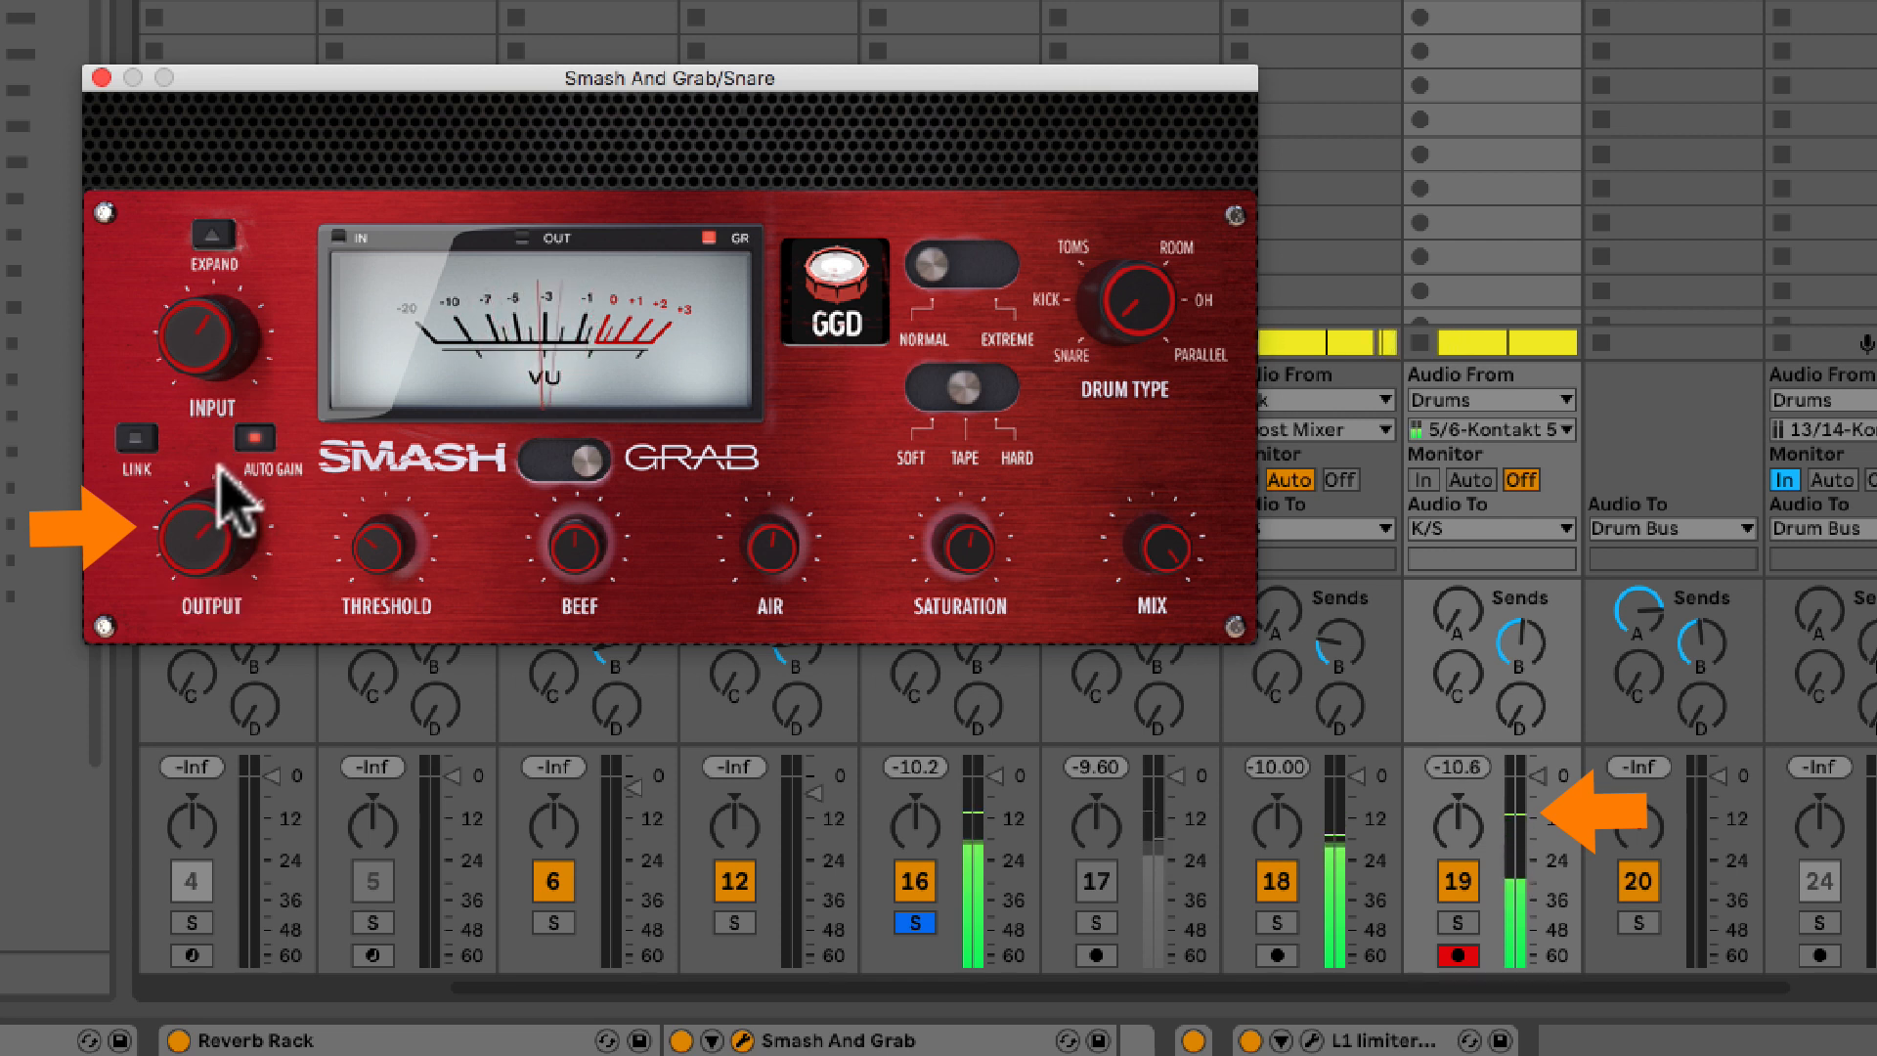